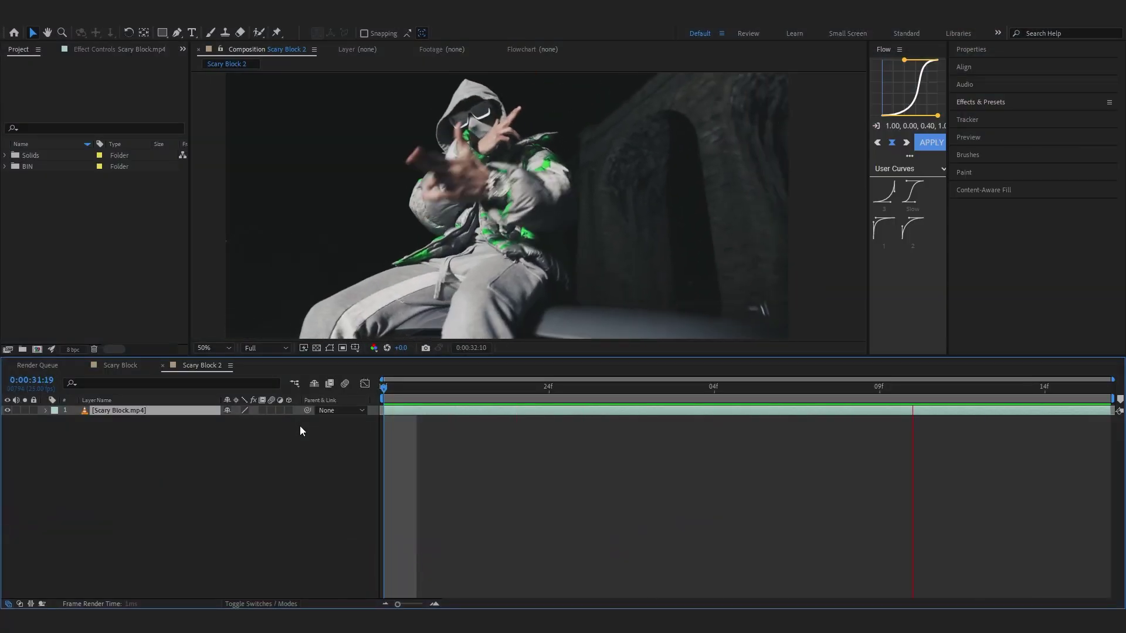
Step: Apply the 3D Camera Tracker to the Scary Block.mp4 layer with Detailed Analysis enabled
key("space")
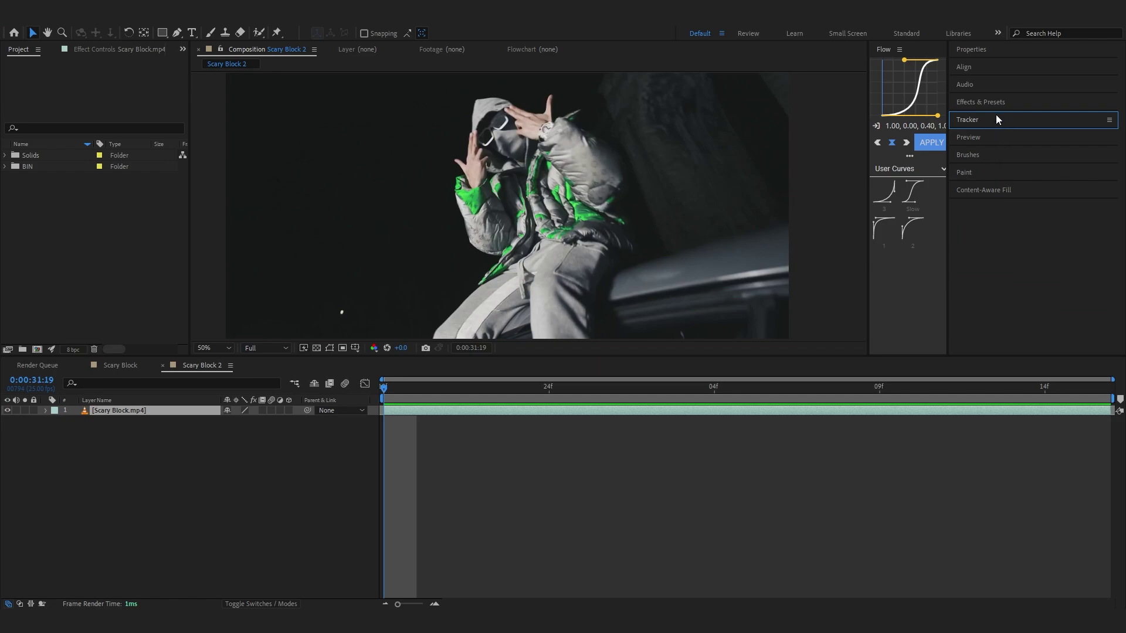
left_click(996, 115)
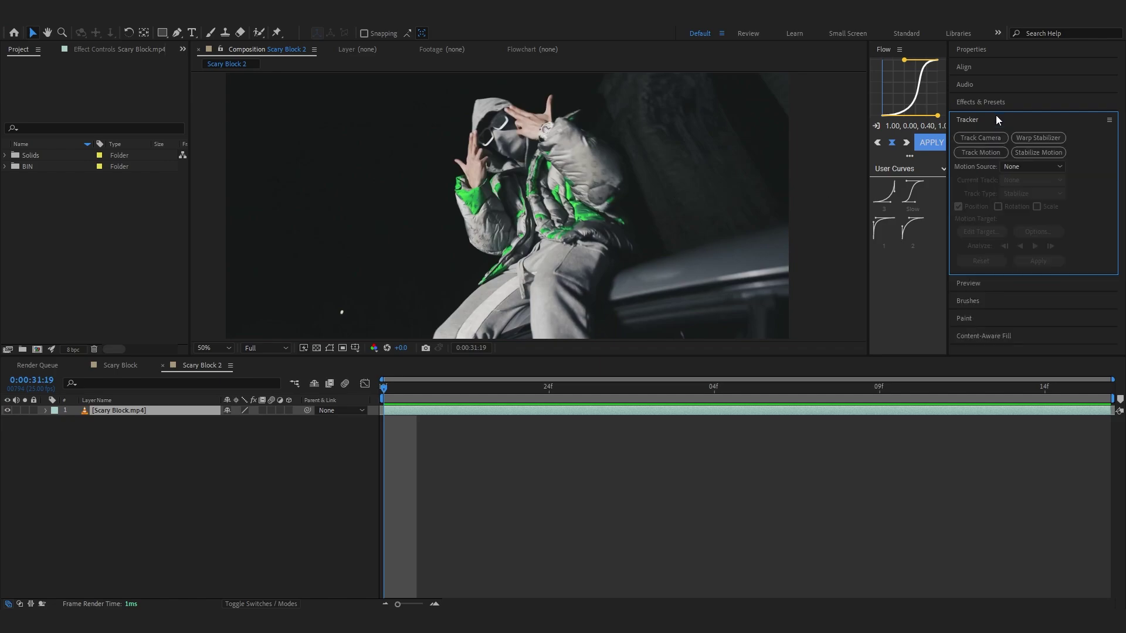
left_click(978, 136)
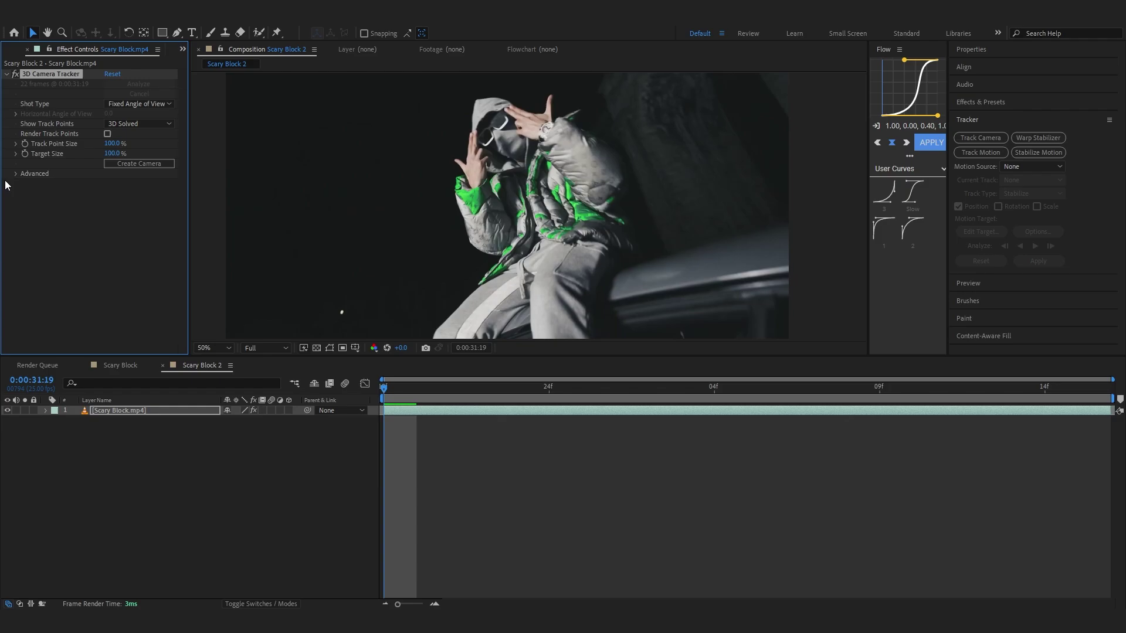
left_click(107, 214)
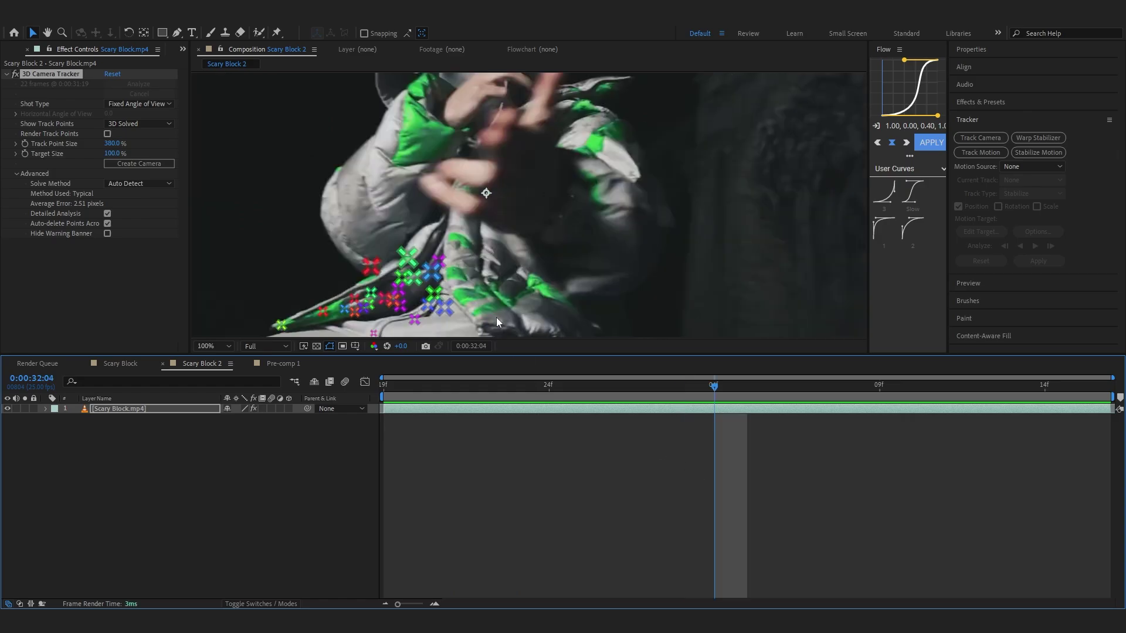
Step: Select the cluster of track points on the lower jacket around the waist and create a solid and camera from them
scroll(345, 210, "down", 3)
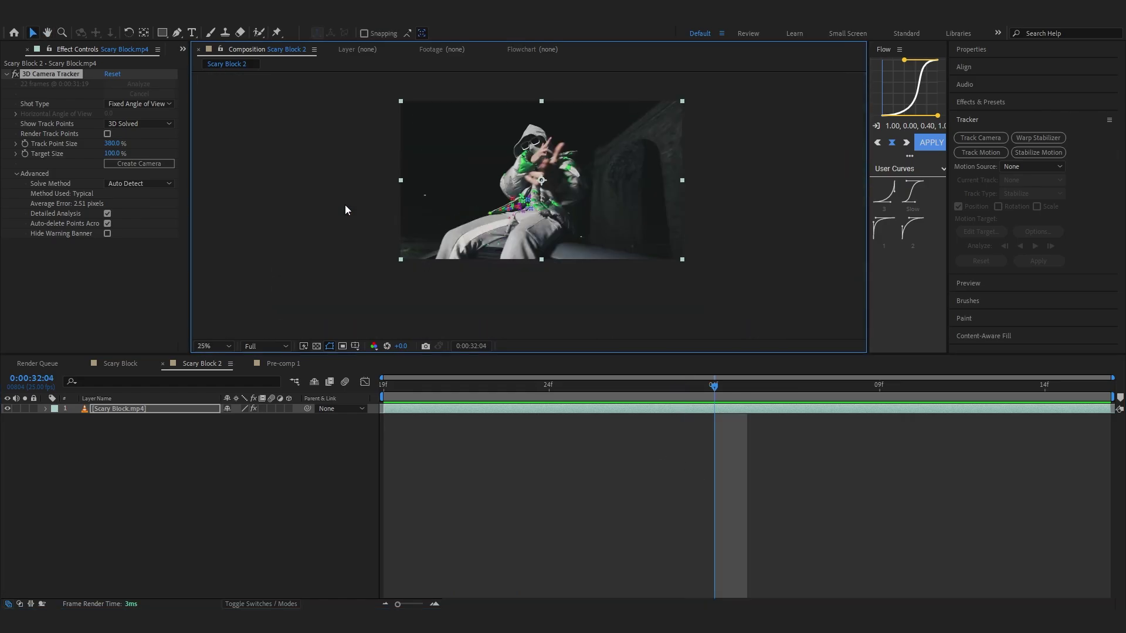
scroll(335, 239, "up", 1)
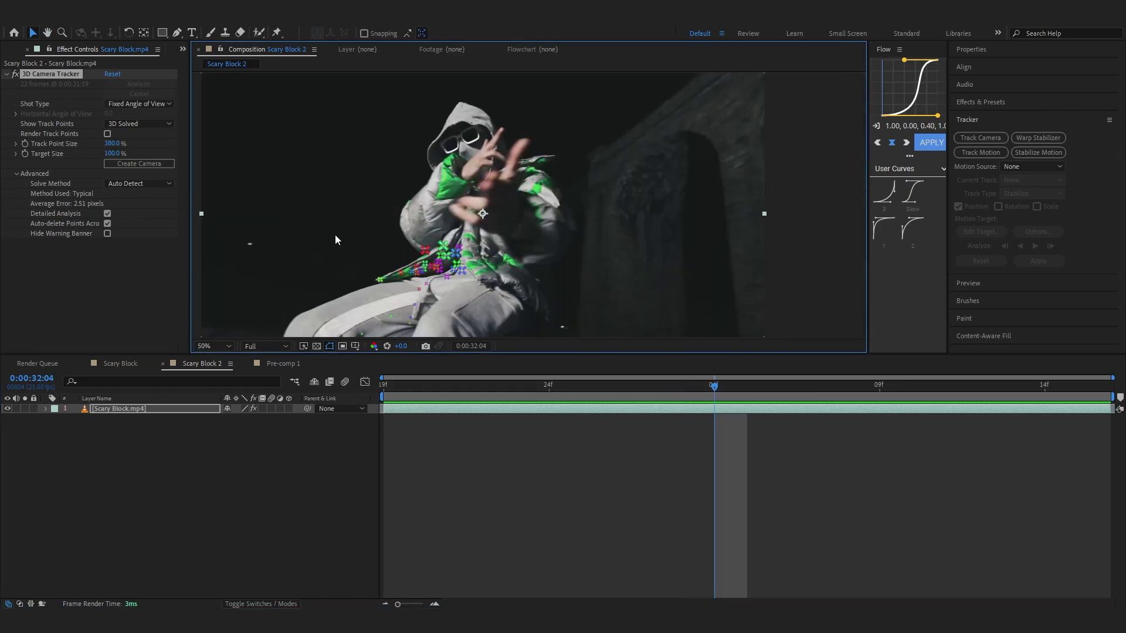
left_click_drag(335, 235, 358, 219)
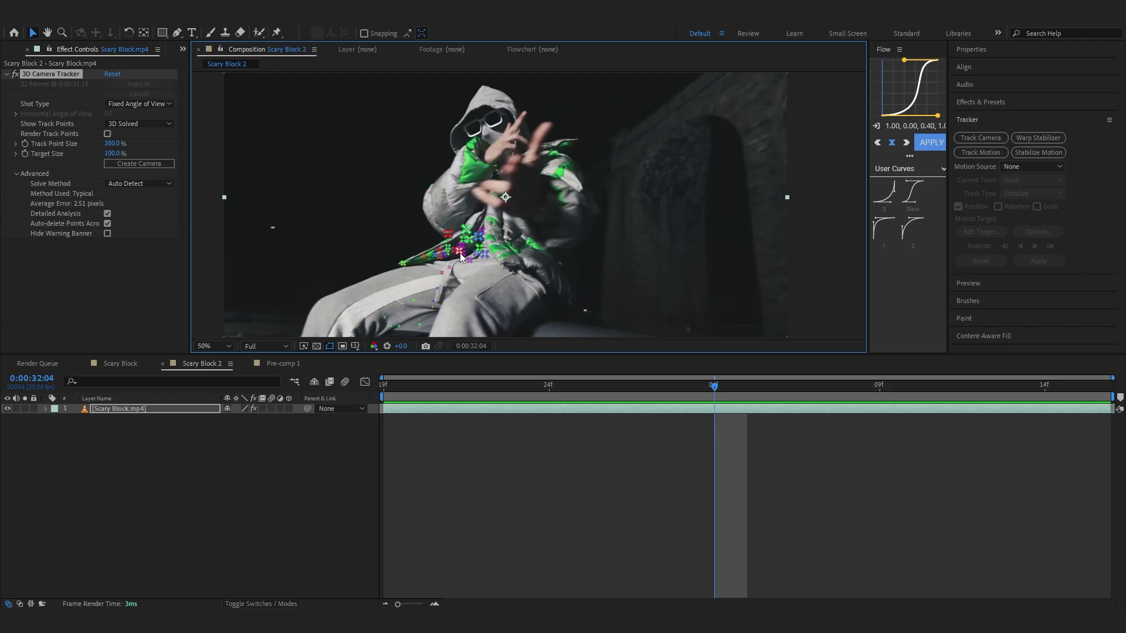
scroll(461, 256, "up", 2)
left_click_drag(454, 155, 424, 284)
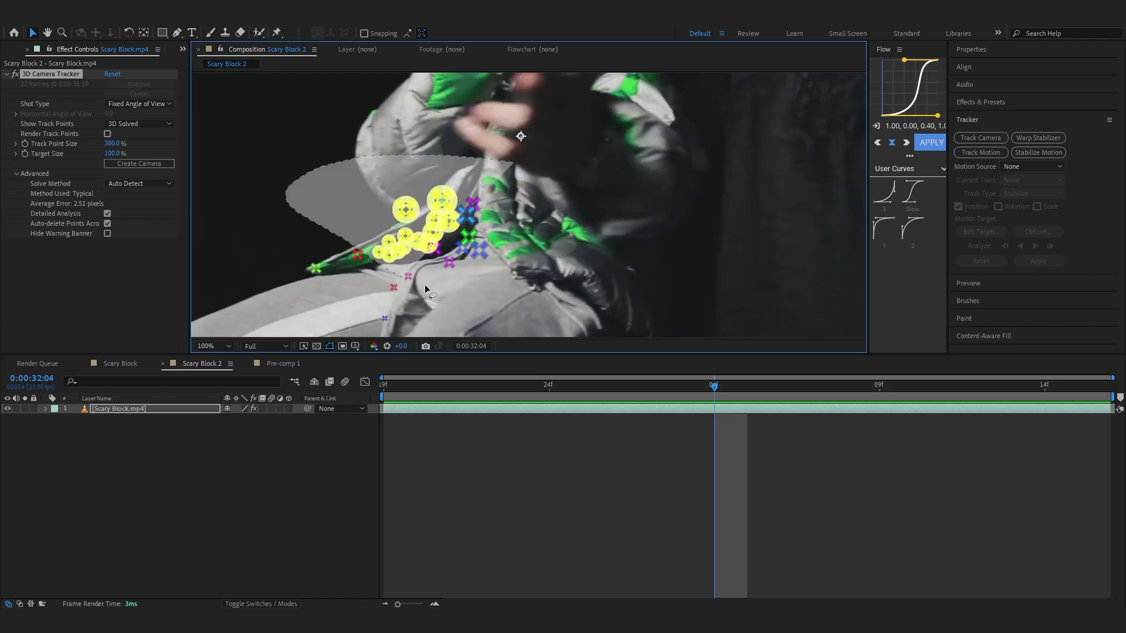
right_click(433, 203)
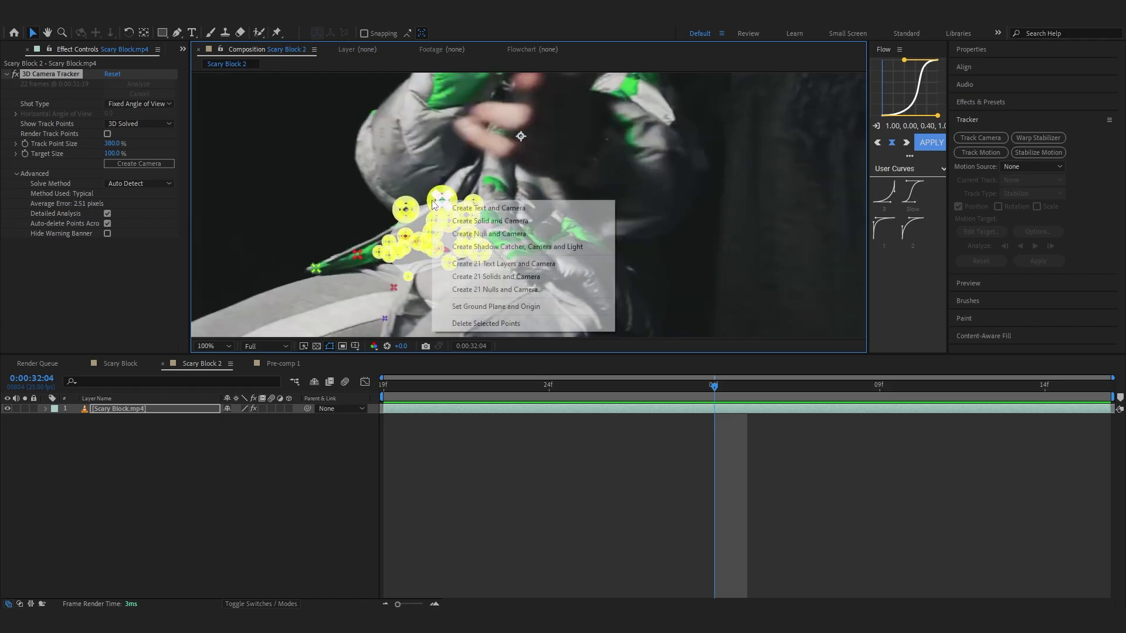
left_click(459, 225)
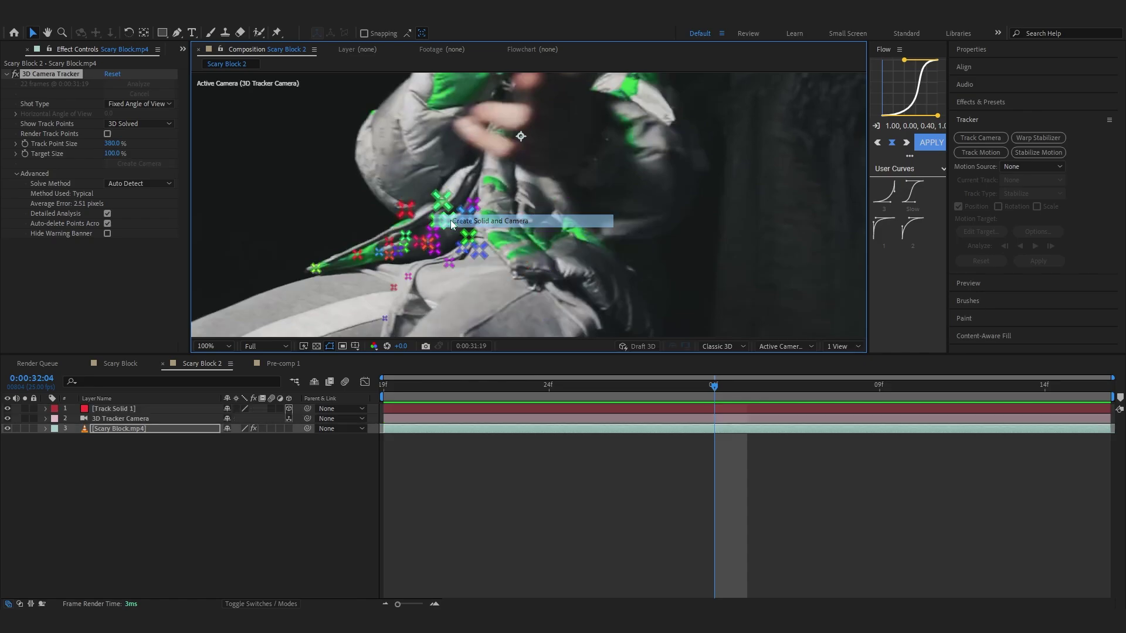
Step: Scale Track Solid 1 uniformly to 310% for checking the track in playback, and hide the solid
key("s")
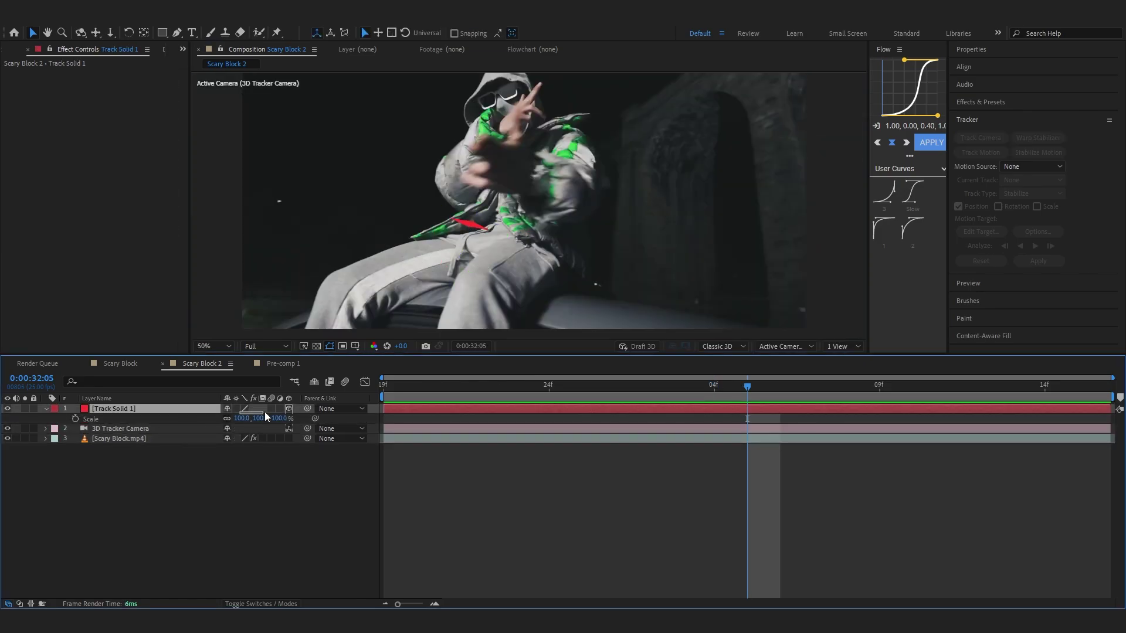
left_click_drag(240, 422, 346, 419)
left_click(302, 469)
key("space")
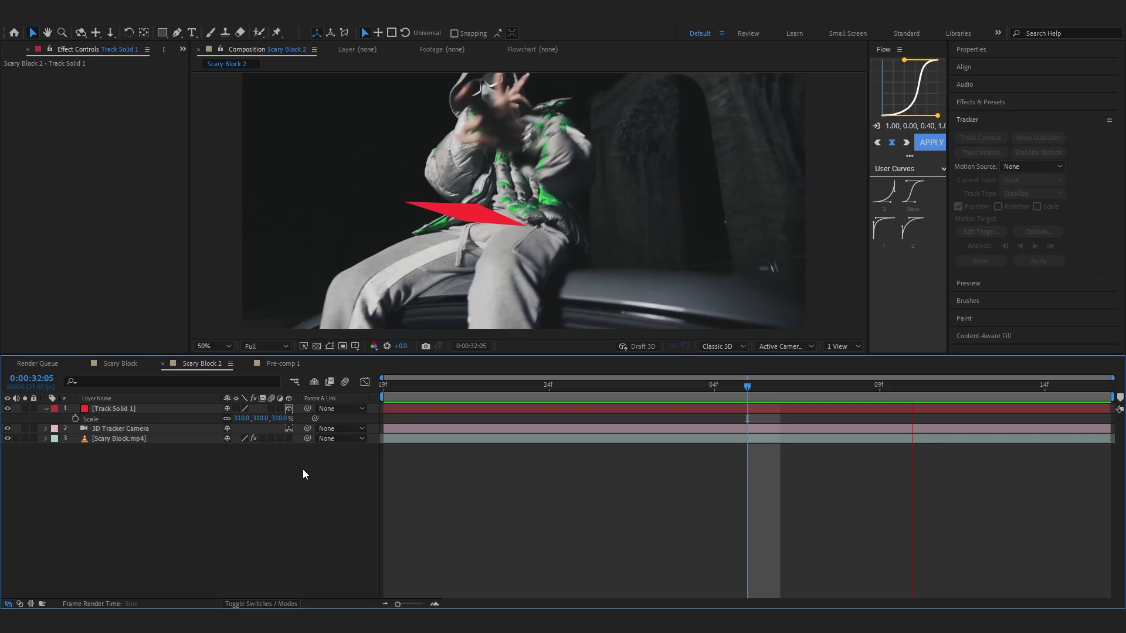
key("space")
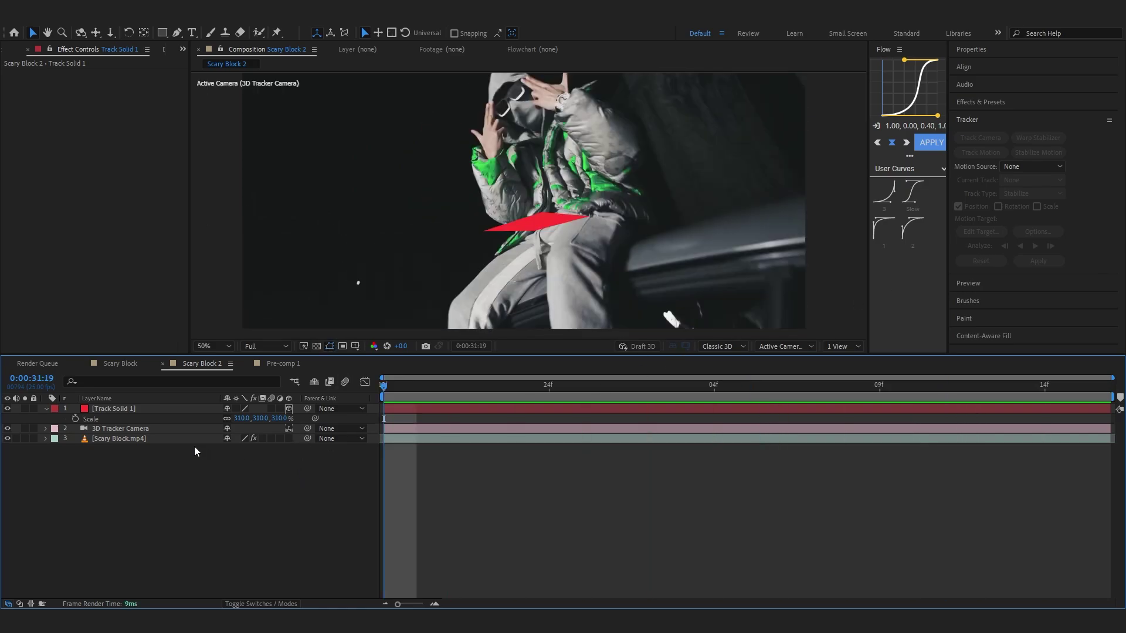
left_click(46, 408)
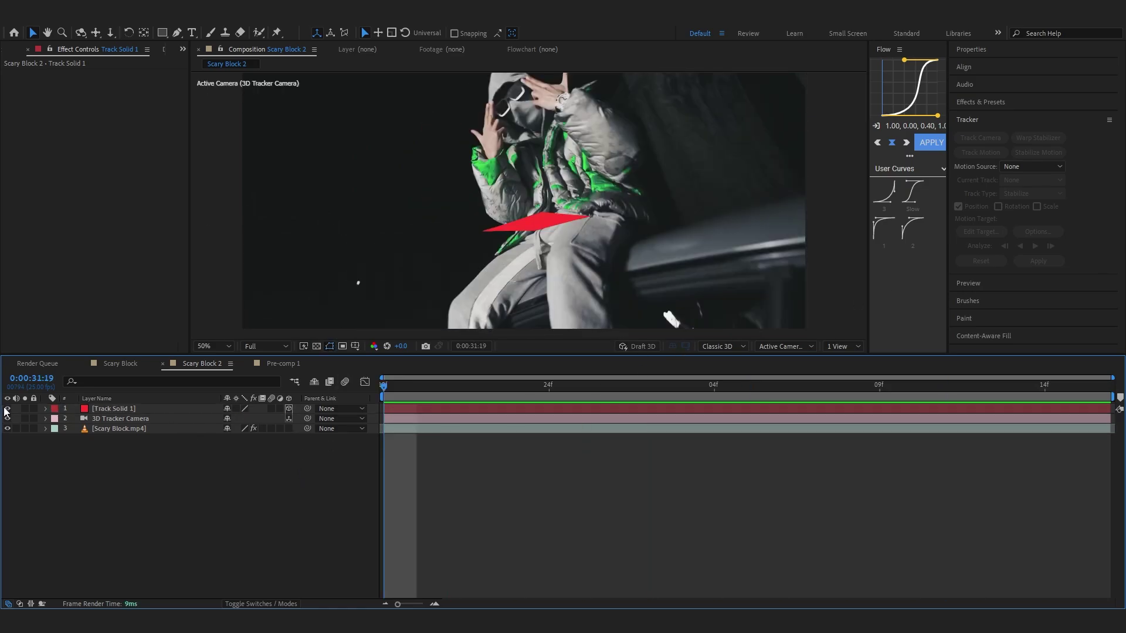
left_click(6, 409)
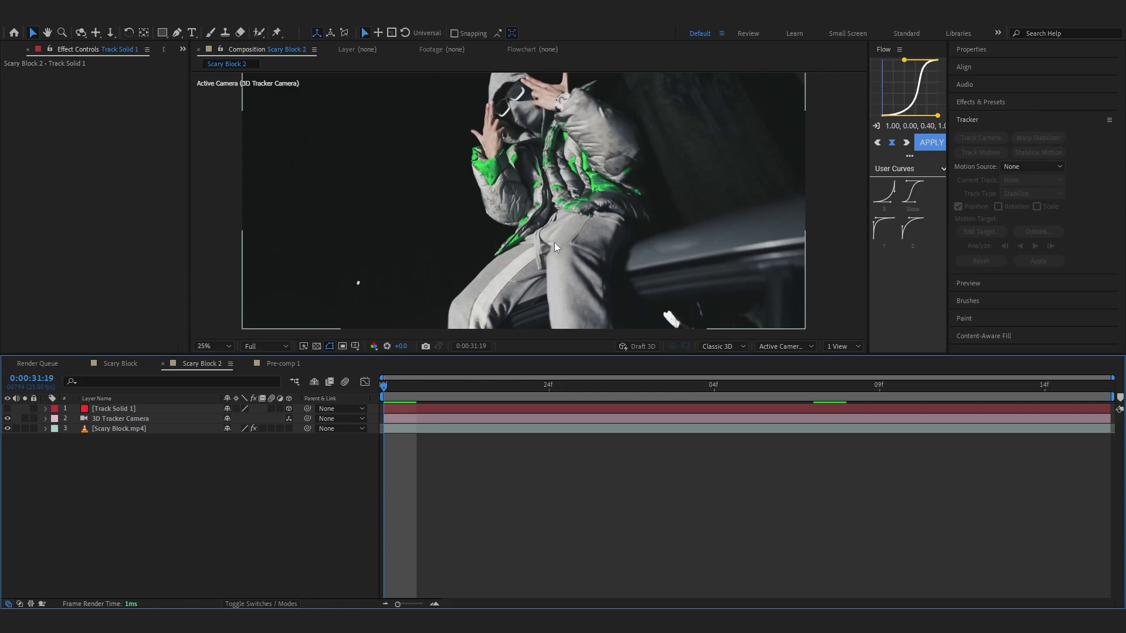
Step: Draw a wavy open path with the Pen tool from beyond the frame's left edge down across the man's legs
key("shift+slash")
left_click(7, 50)
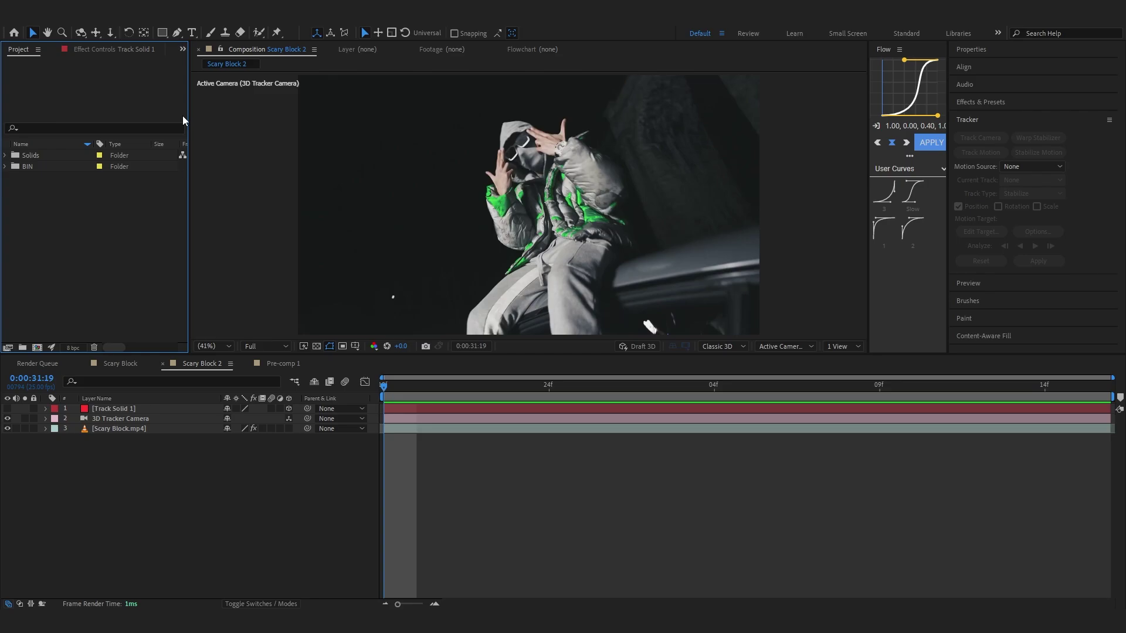
left_click(177, 32)
left_click_drag(245, 154, 253, 153)
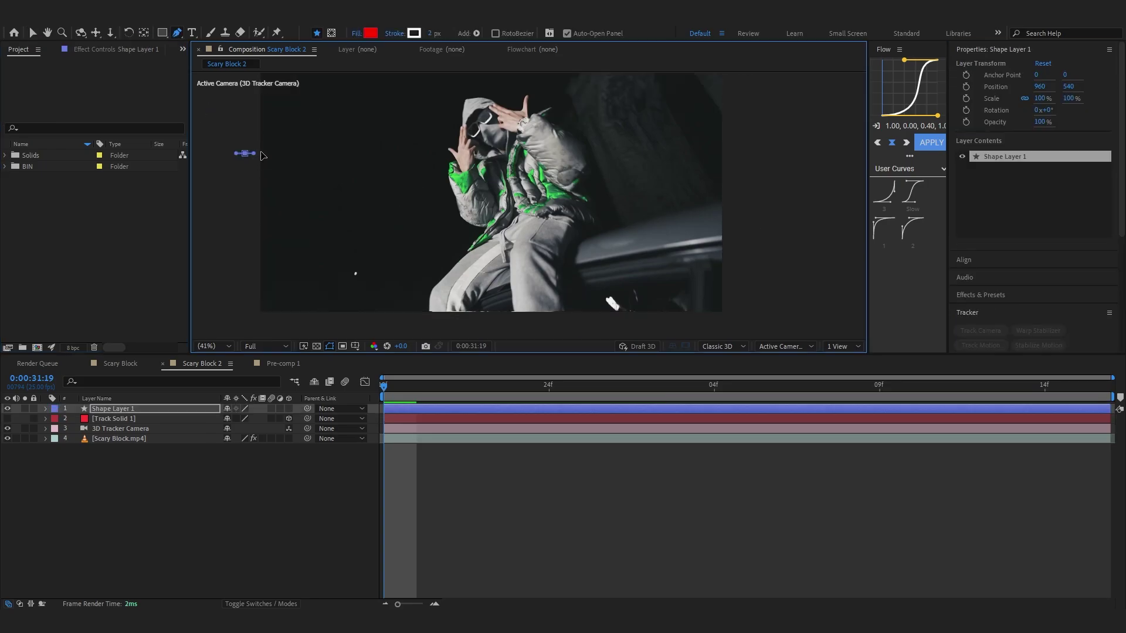
left_click_drag(327, 165, 342, 175)
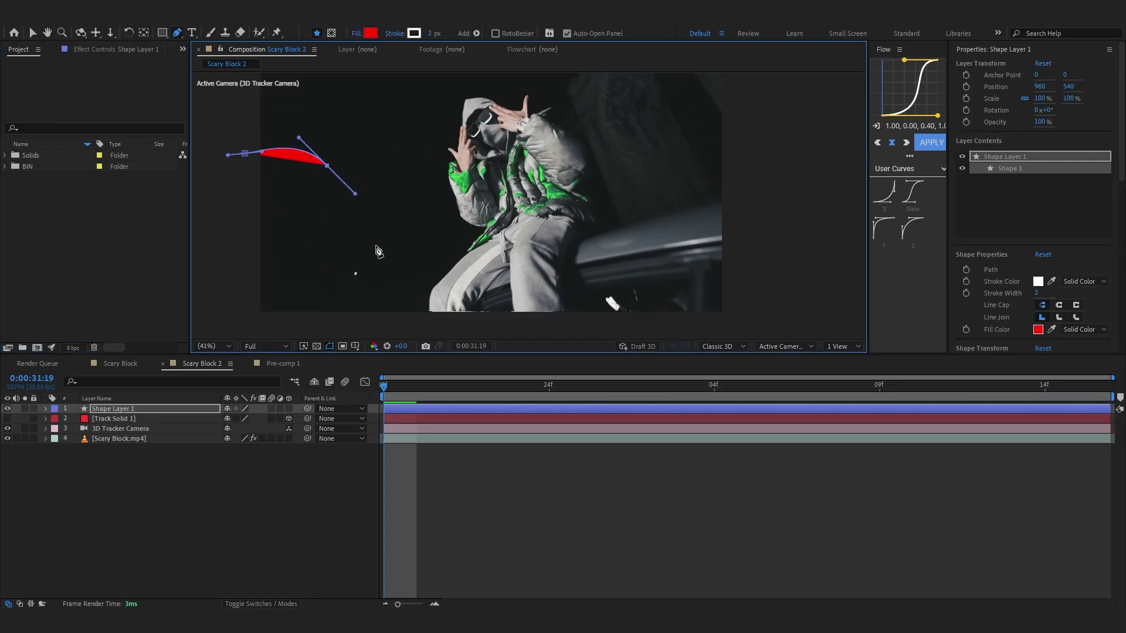
left_click_drag(379, 243, 386, 244)
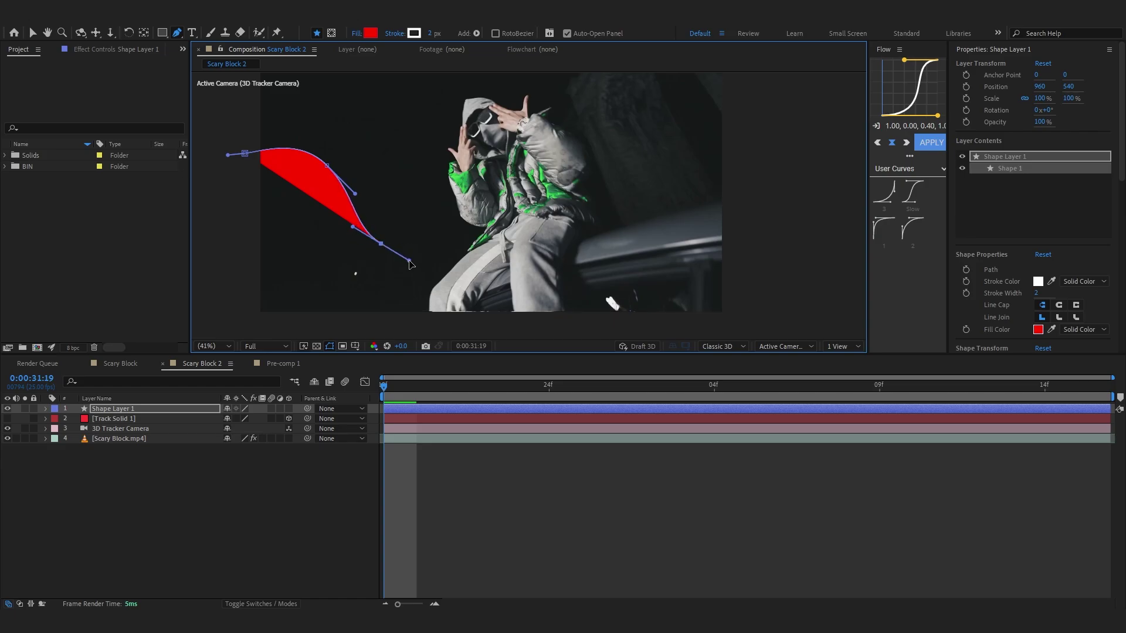
left_click_drag(461, 288, 474, 312)
left_click_drag(519, 329, 535, 335)
left_click_drag(503, 308, 513, 282)
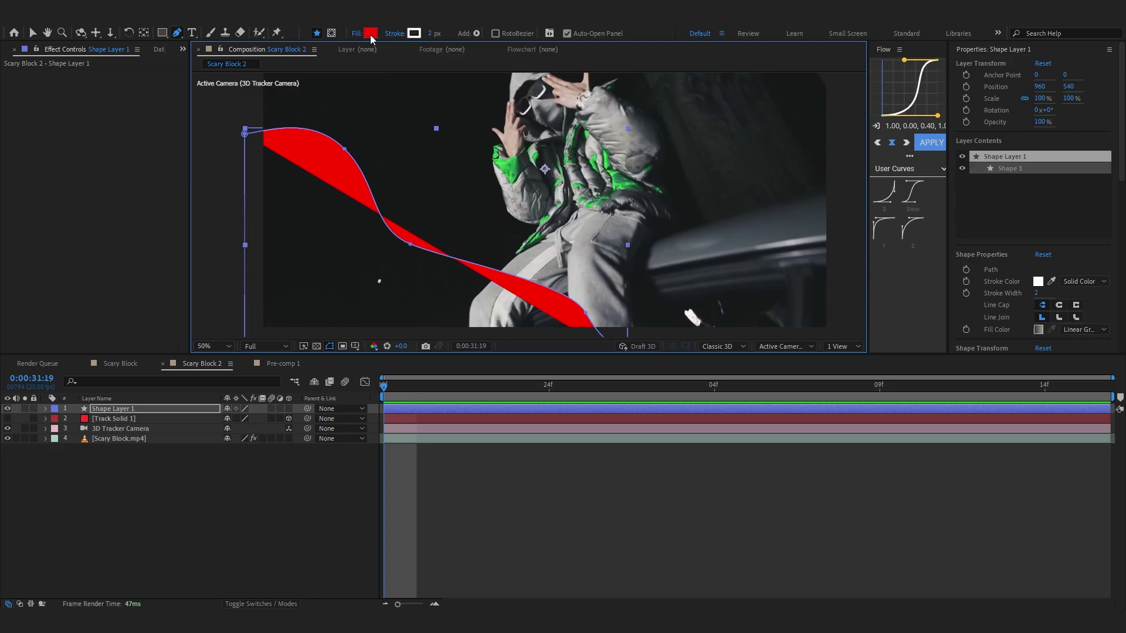
Step: Set the fill of the drawn curve to None
left_click(370, 34, "alt")
left_click(371, 34, "alt")
left_click(370, 34, "alt")
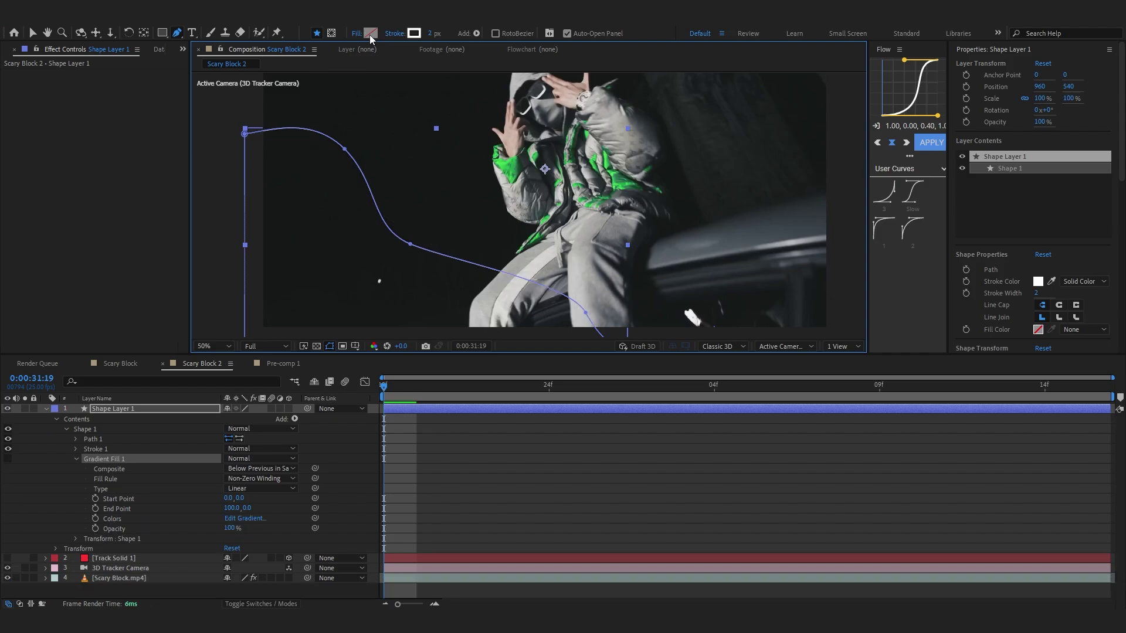
Step: Cycle the curve's stroke type back to a solid white colour and set the stroke width to 11 px
left_click(409, 37)
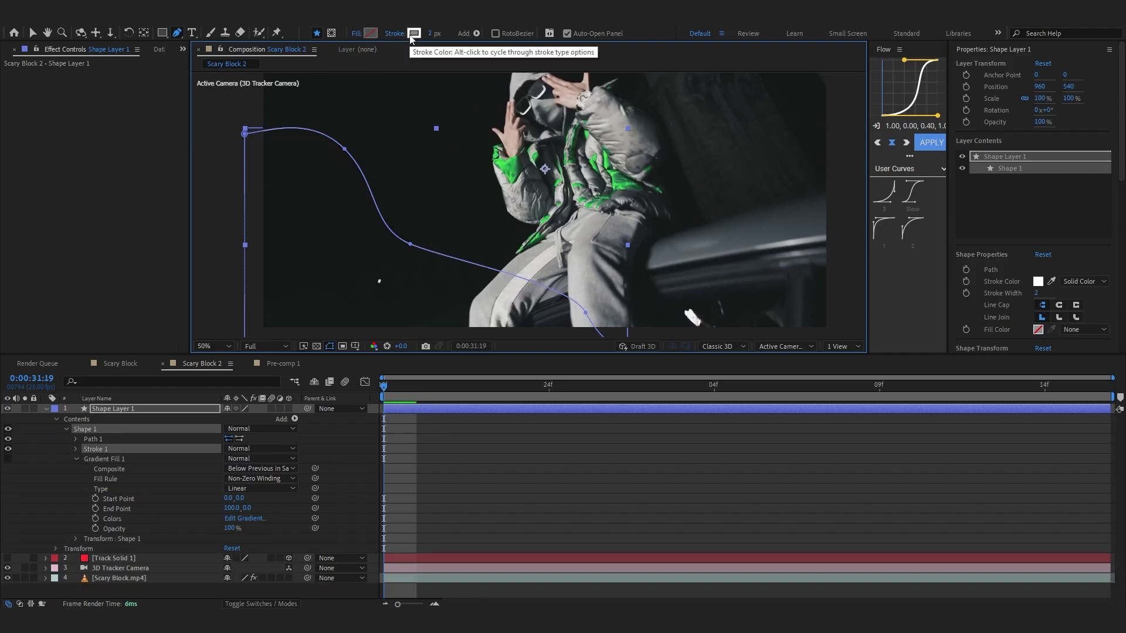
left_click(411, 35, "alt")
left_click(407, 35, "alt")
left_click(413, 34, "alt")
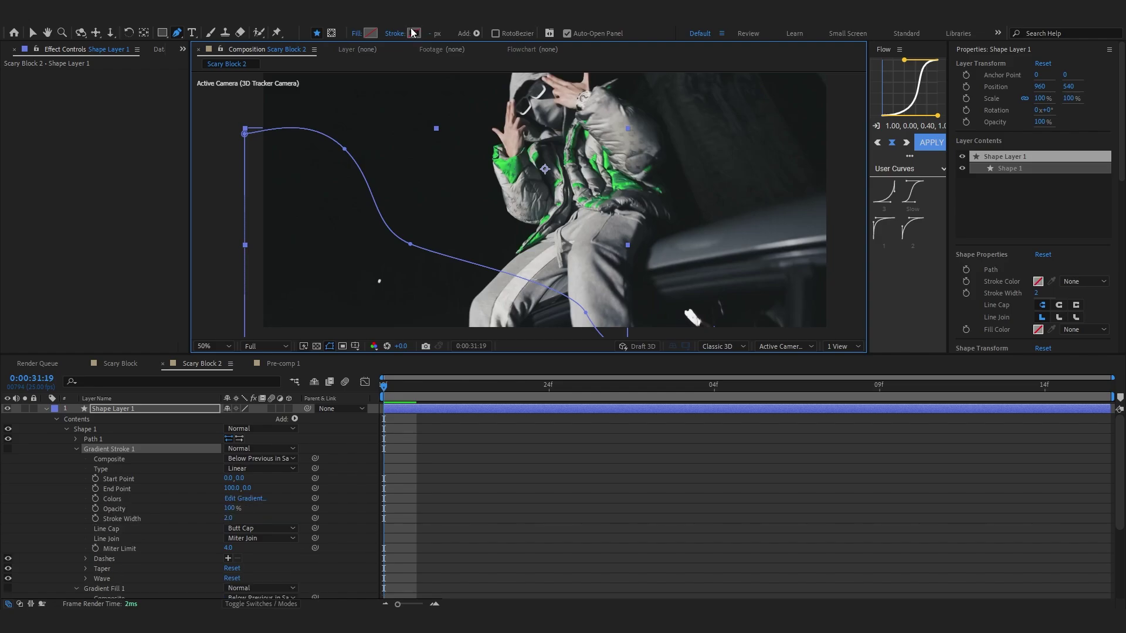
left_click(408, 35, "alt")
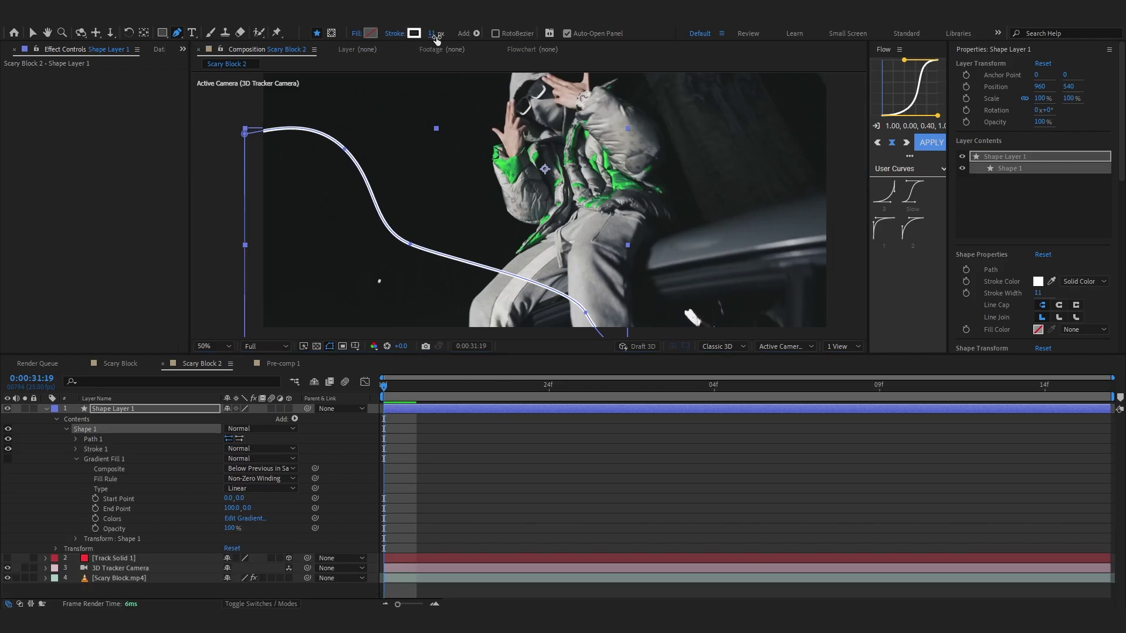
key("space")
scroll(491, 200, "down", 2)
key("F2")
left_click_drag(378, 168, 362, 154)
scroll(361, 168, "up", 2)
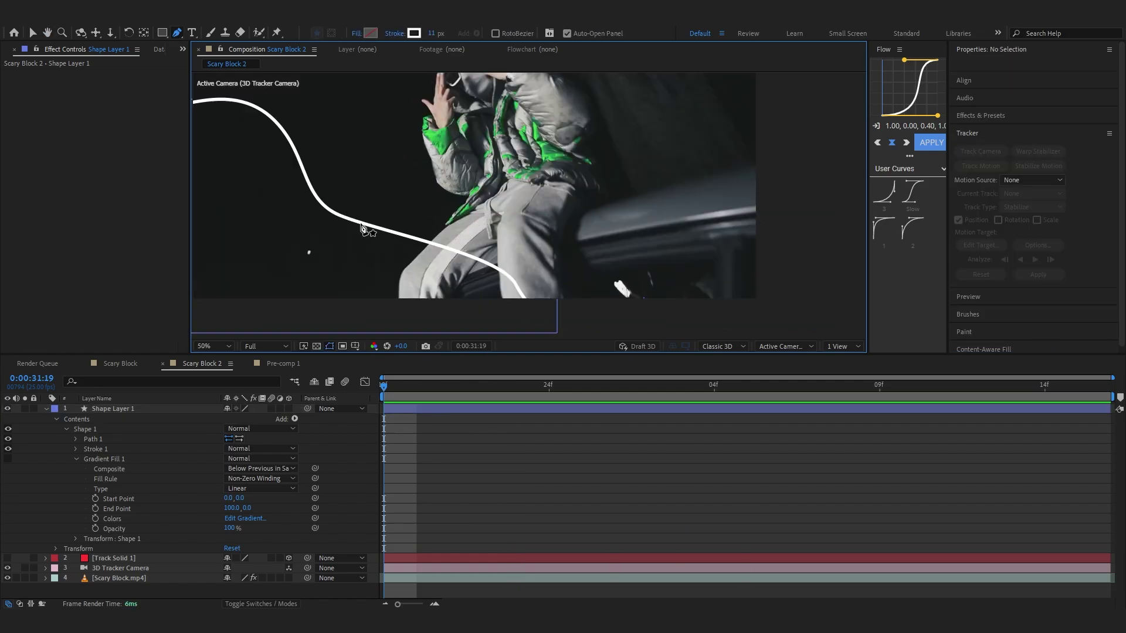
Step: Set the stroke width of Shape Layer 1 to 7 px and deselect the layer for a check of the line
key("v")
left_click(159, 409)
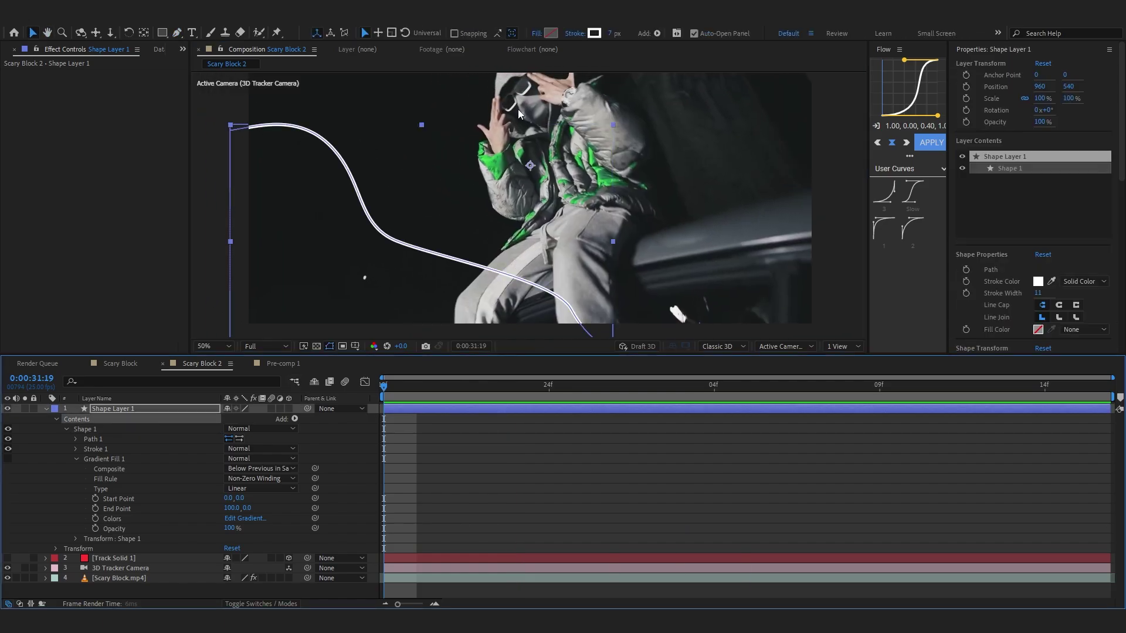
left_click(619, 37)
type("5")
key("Return")
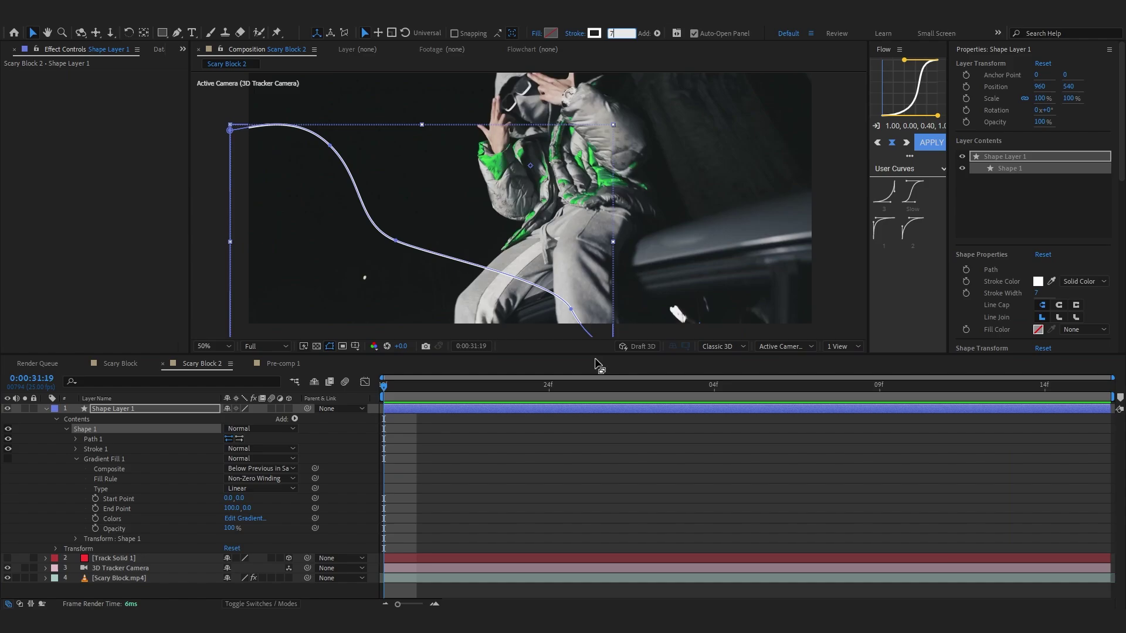
left_click(595, 407)
key("F2")
scroll(458, 228, "down", 2)
mouse_move(449, 229)
left_mouse_down()
mouse_move(412, 262)
mouse_move(482, 231)
left_mouse_up()
scroll(412, 263, "up", 2)
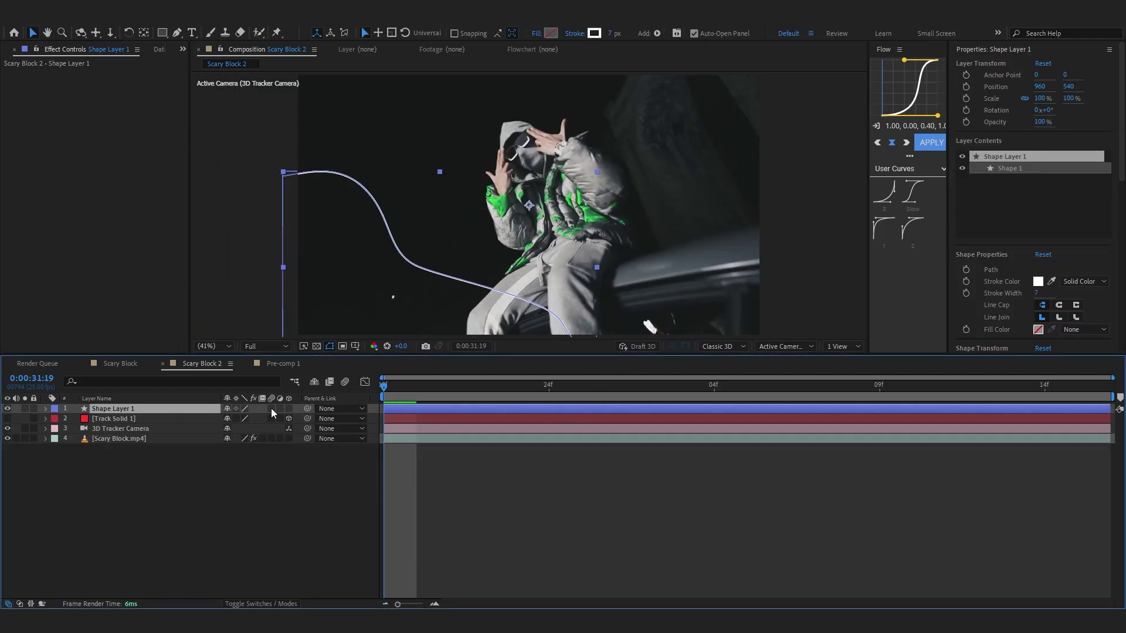
Step: Make Shape Layer 1 a 3D layer and reveal the Position properties of Shape Layer 1 and Track Solid 1
left_click(288, 408)
left_click(136, 418)
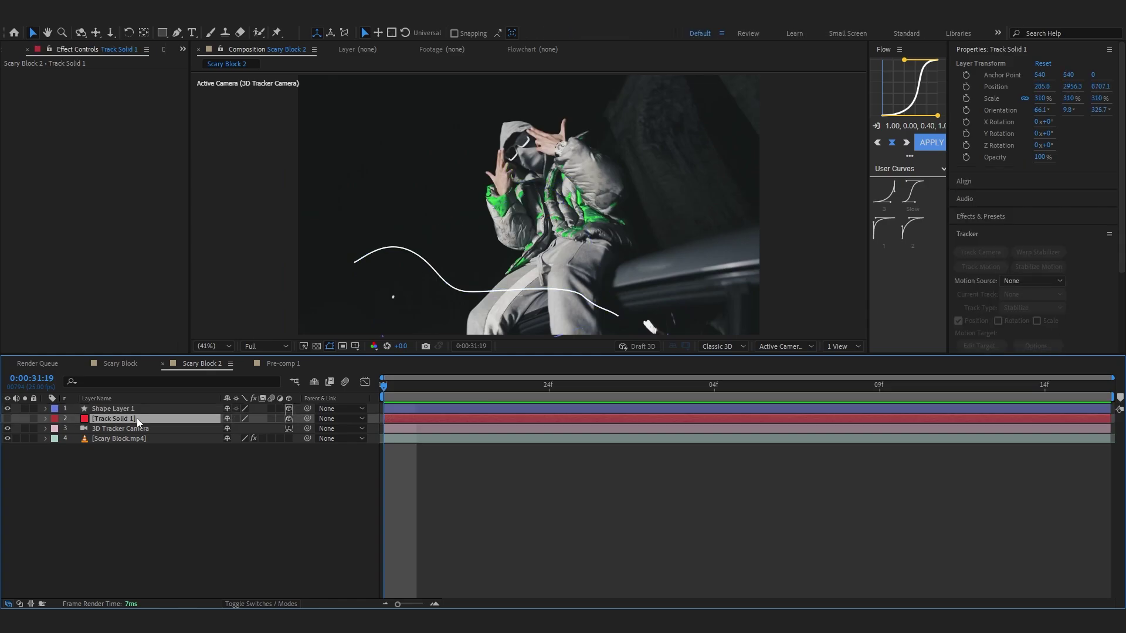
key("p")
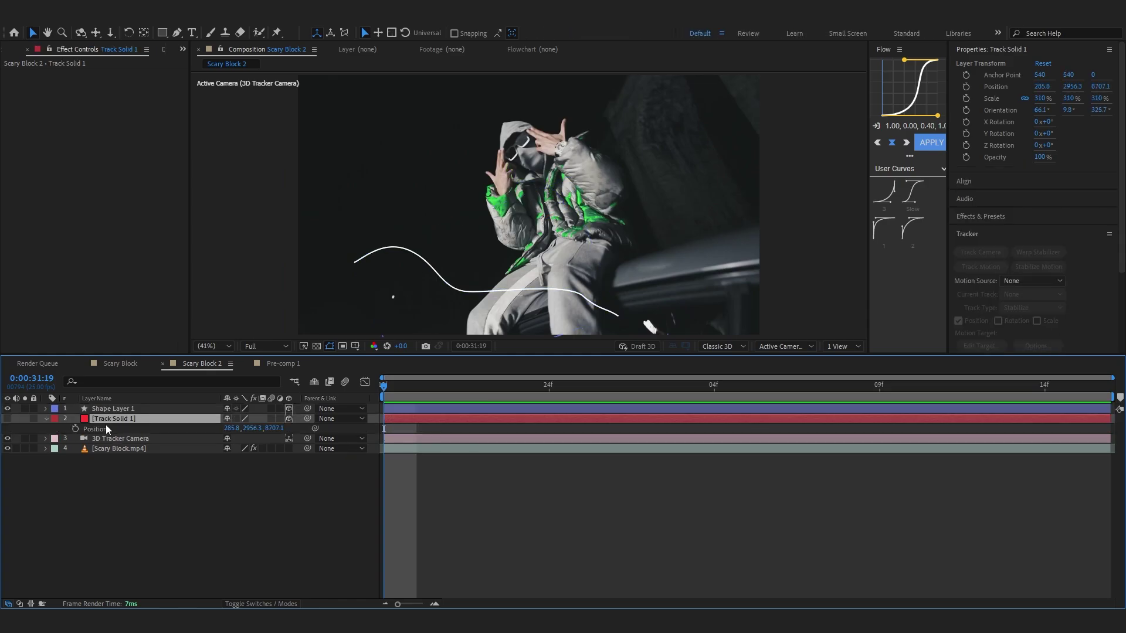
left_click(96, 410)
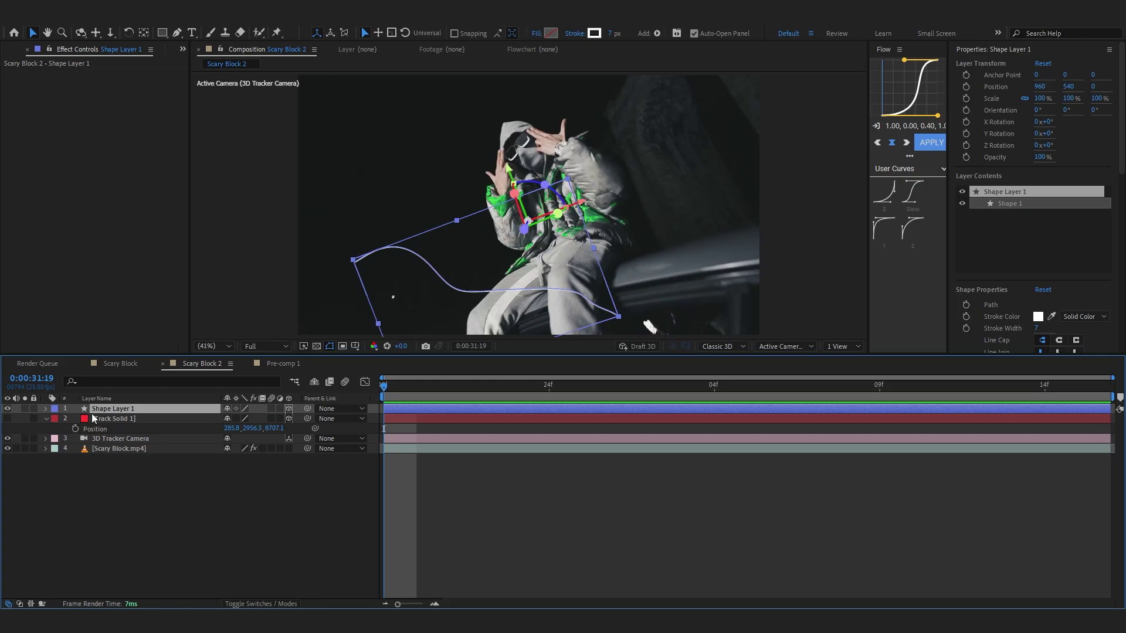
key("p")
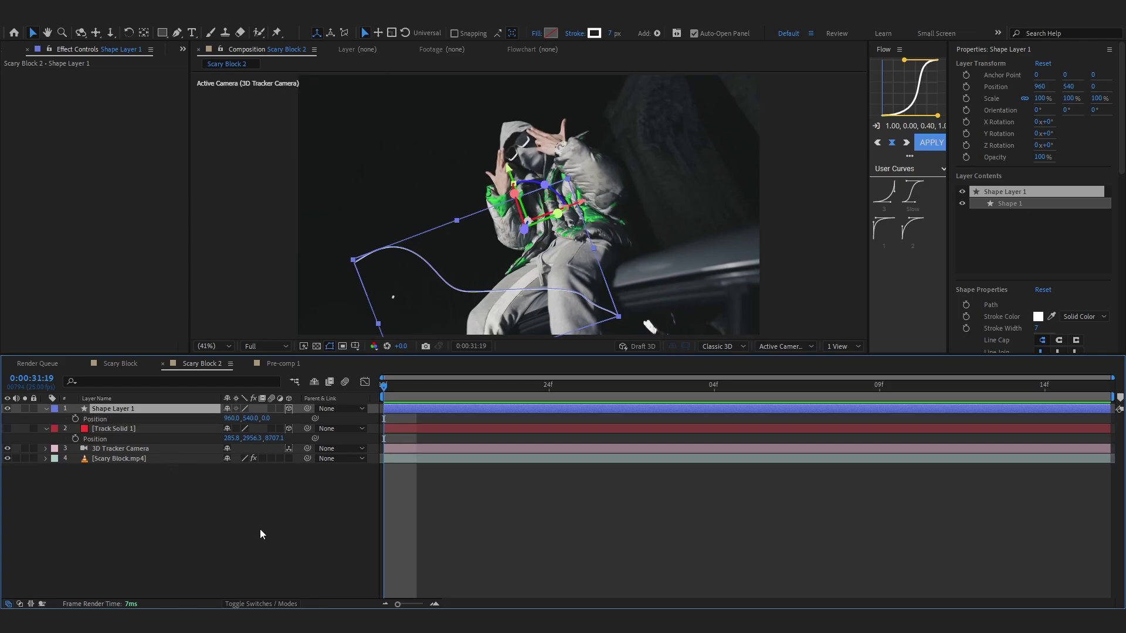
Step: Set Shape Layer 1's Z position to 8707.1 to match Track Solid 1, and check its tracking in the footage
left_click(37, 432)
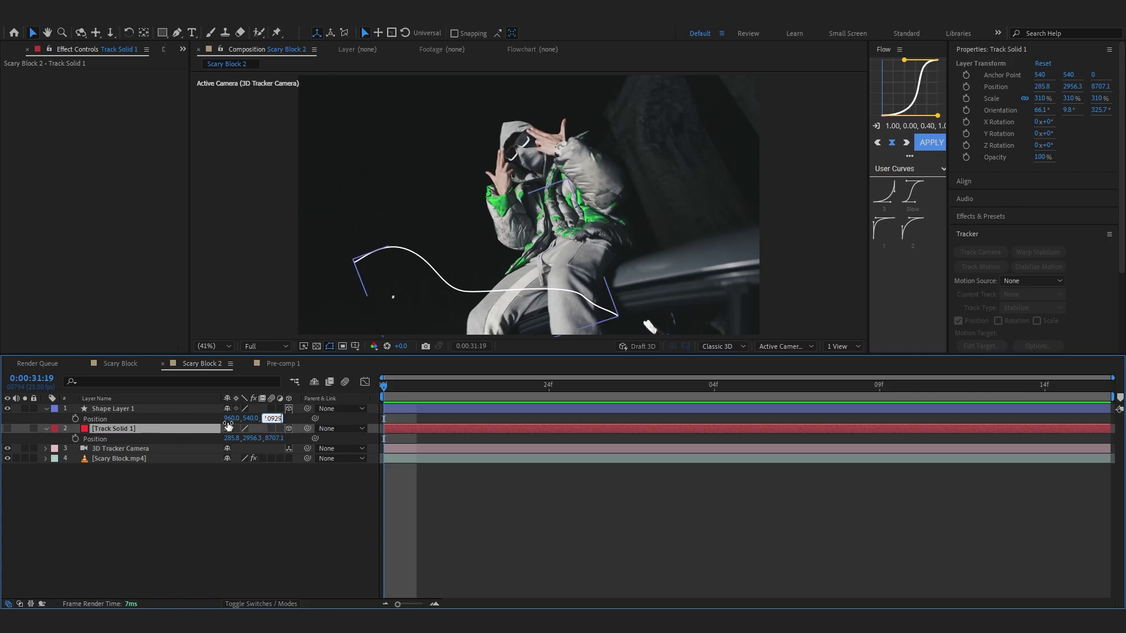
left_click(209, 418)
left_click_drag(411, 388, 493, 440)
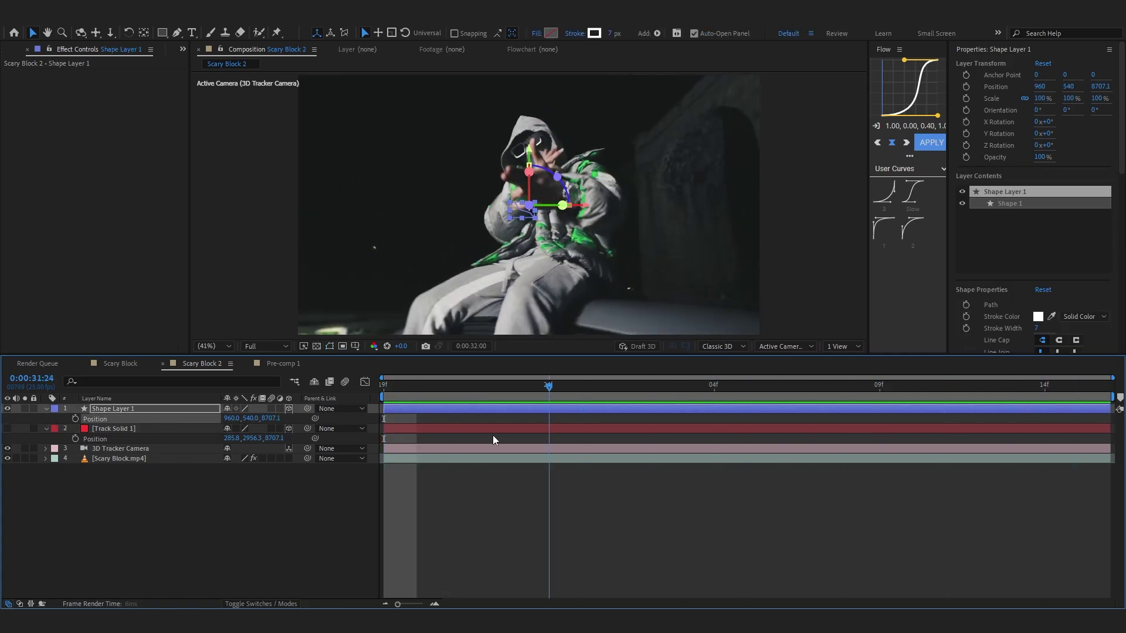
key("space")
scroll(442, 248, "up", 3)
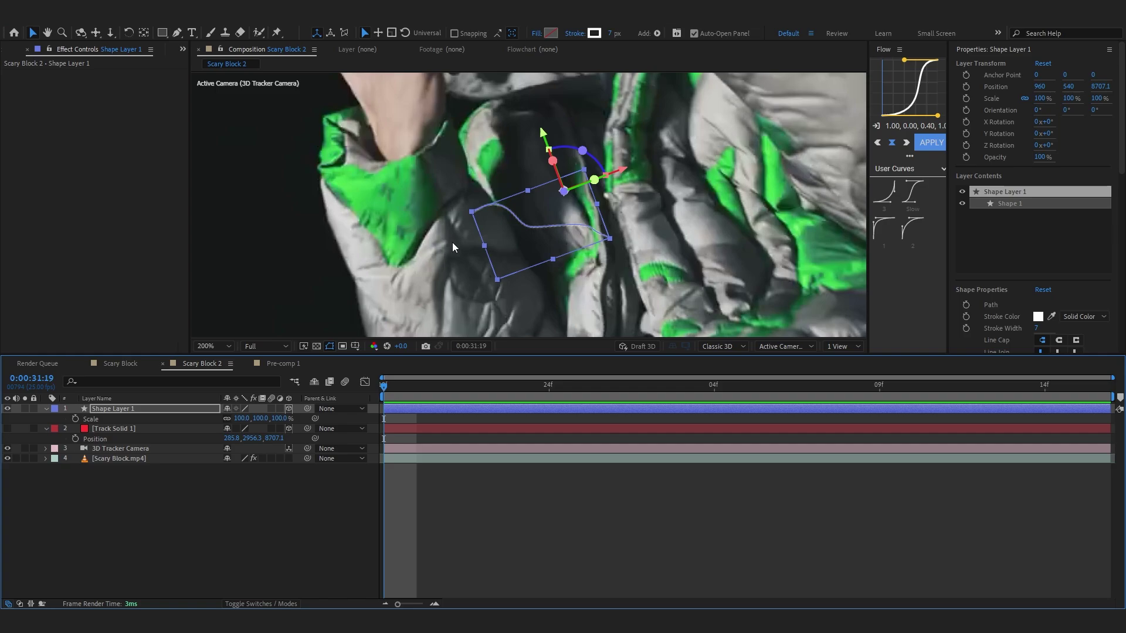
Step: Centre Shape Layer 1's anchor point on its line and scale the layer to 1075%
key("ctrl+alt+Home")
left_click_drag(453, 243, 442, 221)
scroll(442, 221, "up", 2)
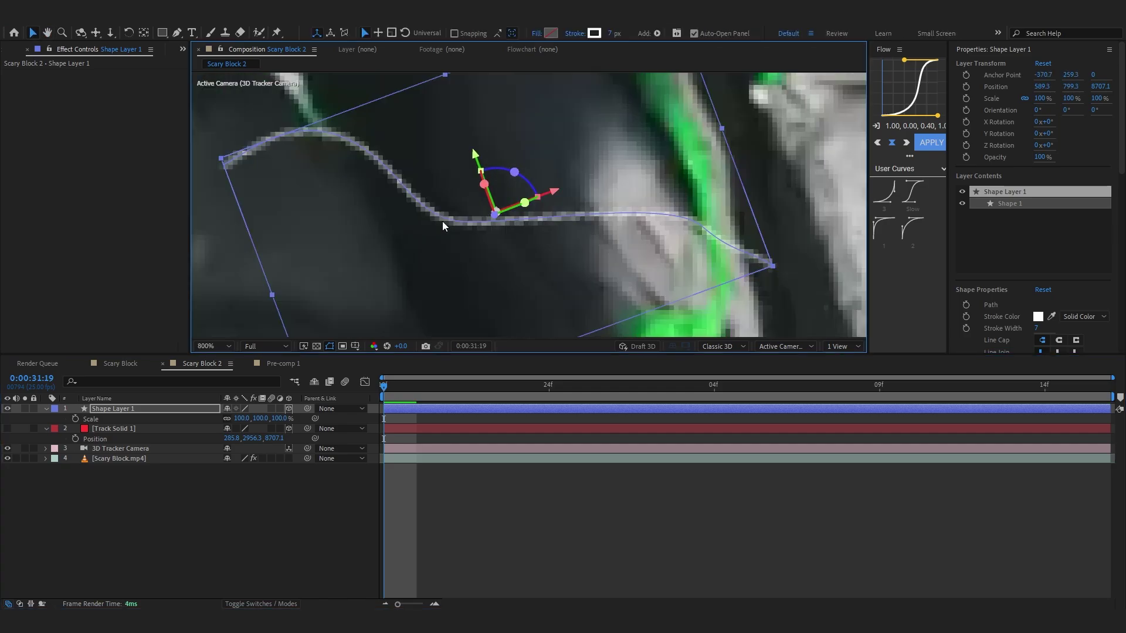
scroll(478, 234, "down", 5)
scroll(479, 232, "up", 1)
left_click_drag(242, 418, 745, 345)
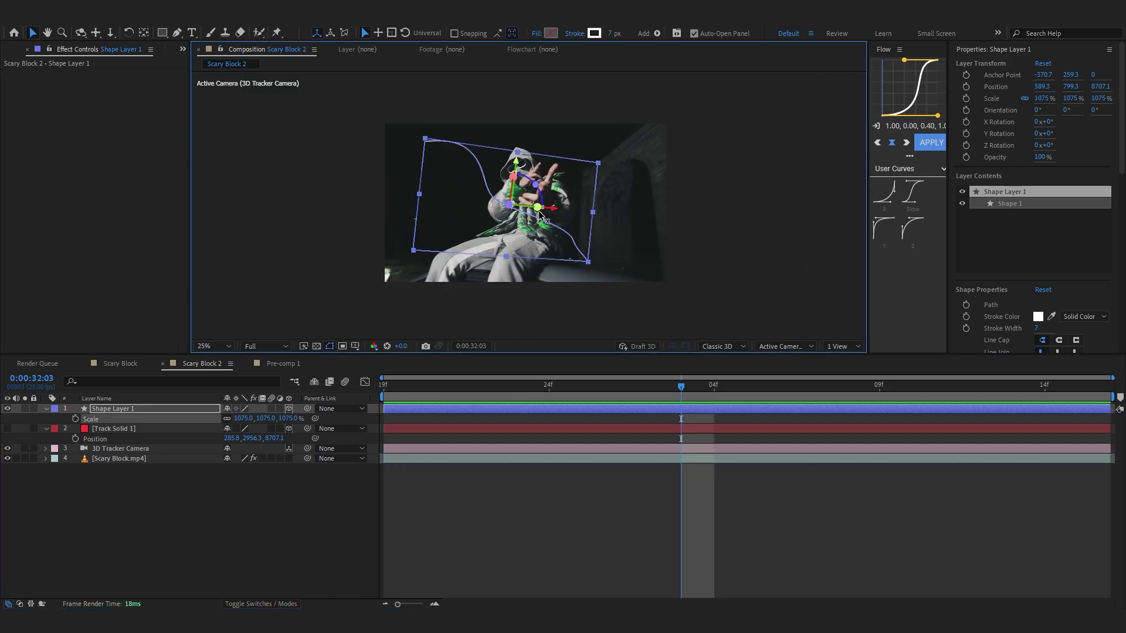
Step: Move Shape Layer 1 beside the performer's legs, to about X -2982.3 and Y 3901.6, and preview the tracking
left_click_drag(541, 213, 482, 205)
left_click_drag(472, 157, 478, 204)
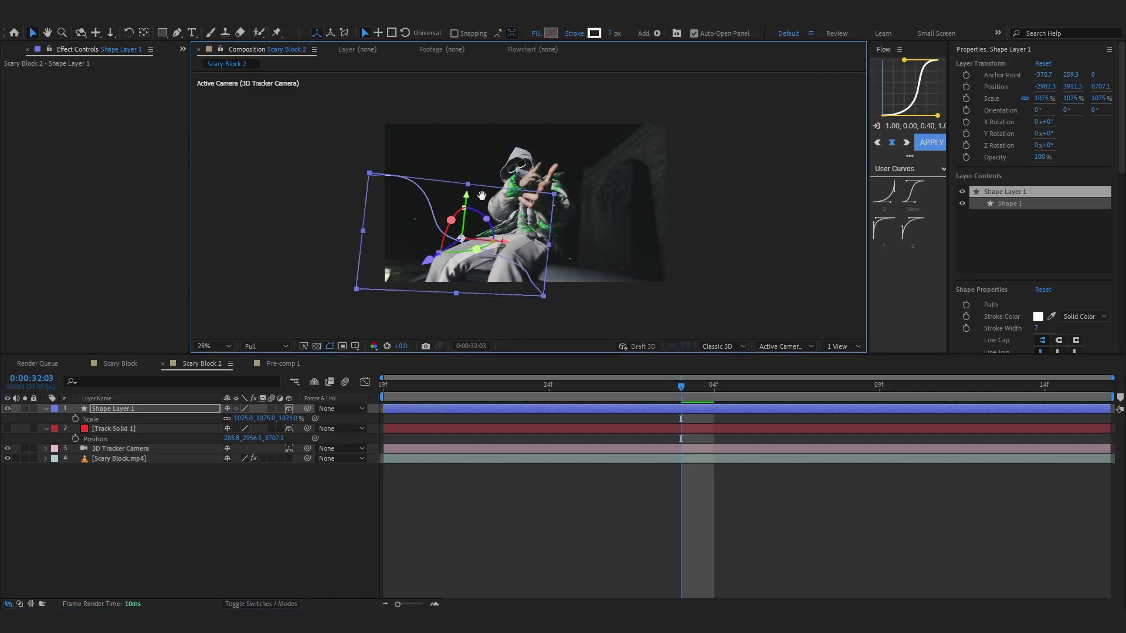
key("space")
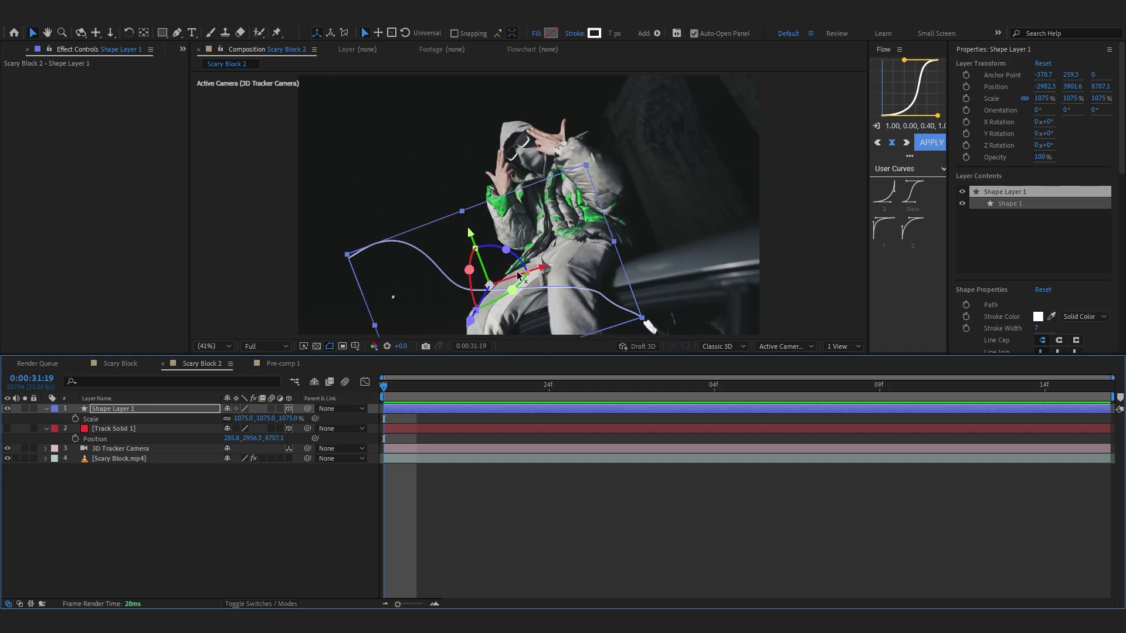
Step: Refit Shape Layer 1 across the performer's legs at -5056.8, 1694.8, 8778.1, with 17.5° Z orientation and scale about 1419.7% by 1134%
left_click_drag(539, 273, 481, 275)
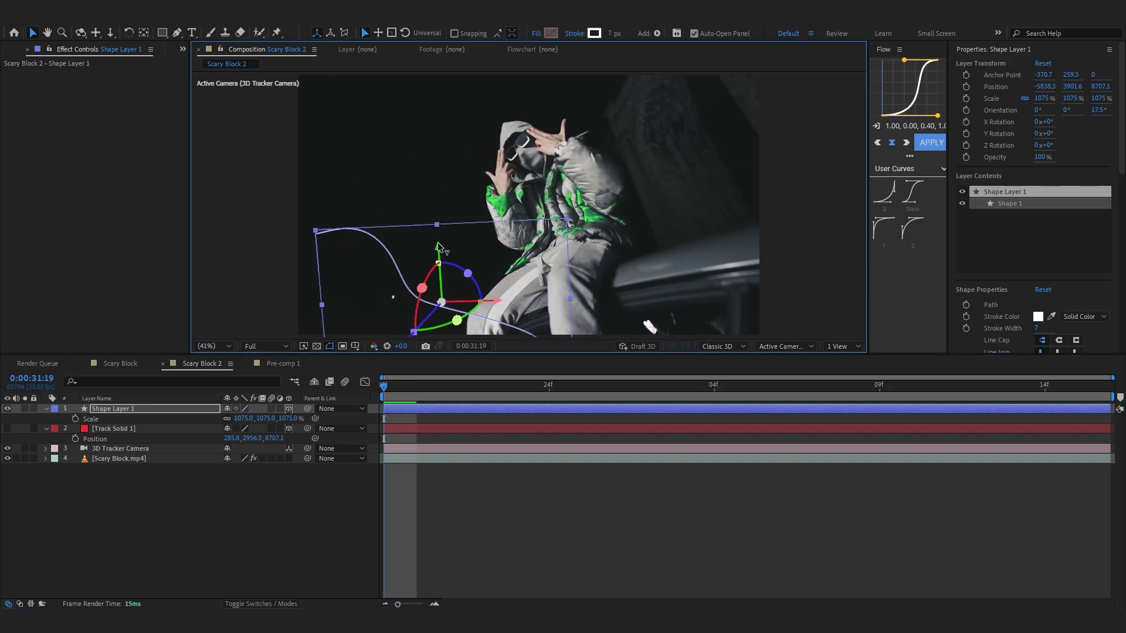
left_click_drag(244, 418, 152, 444)
key("space")
key("space")
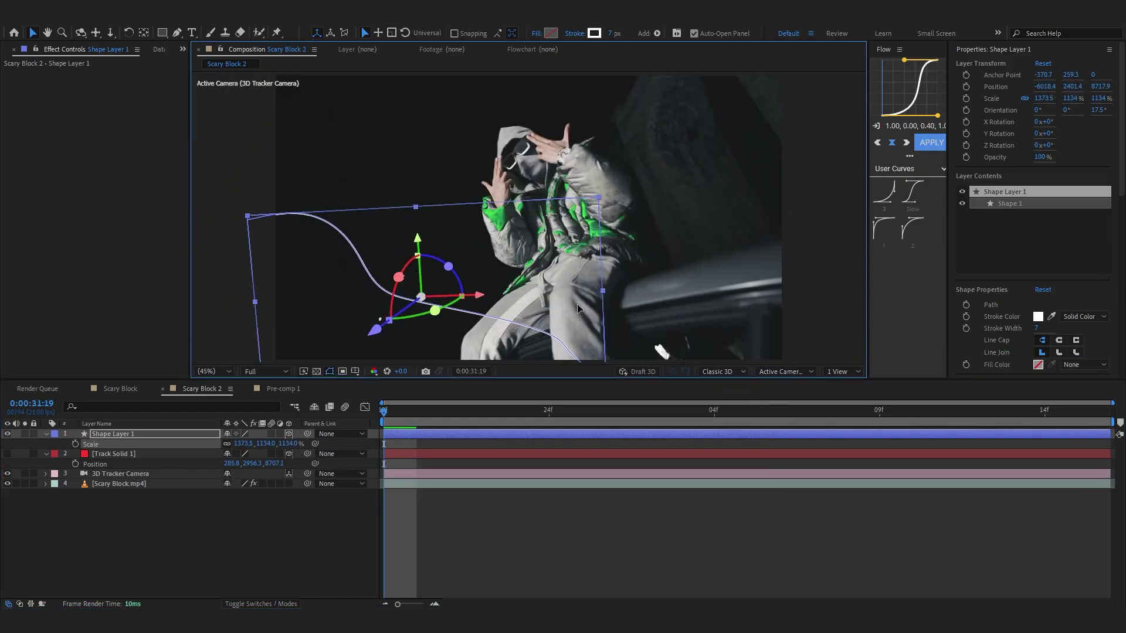
left_click_drag(578, 308, 619, 279)
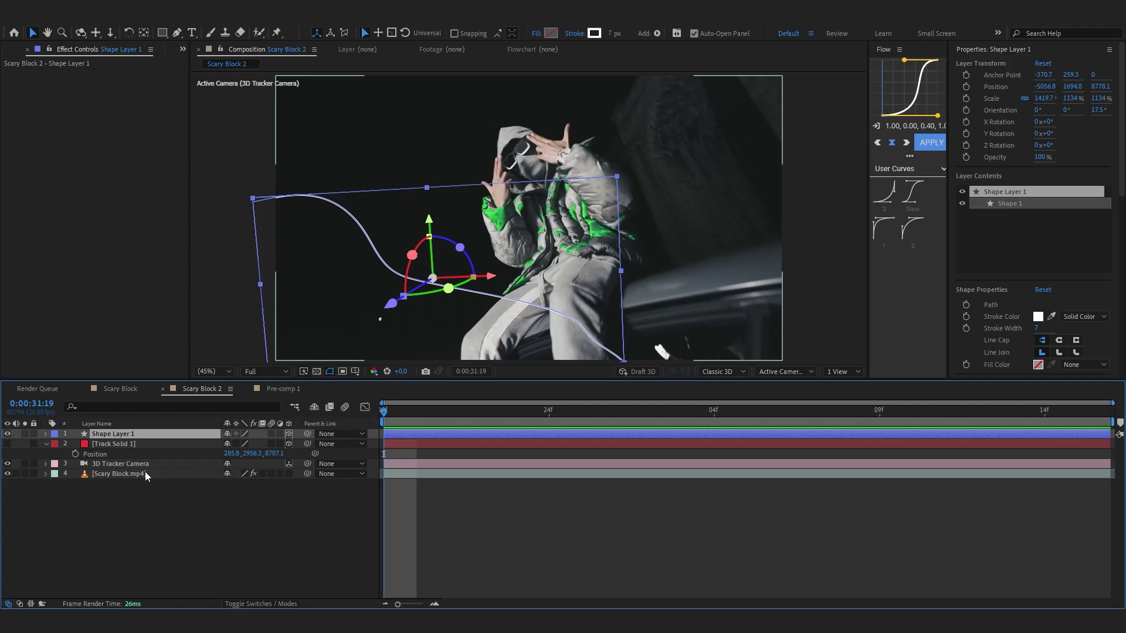
Step: Duplicate Shape Layer 1 and place the copy beside the performer over the car, with orientation 189°, 12.9°, 134.7°, Y rotation 10° and Z rotation 42°
key("ctrl+d")
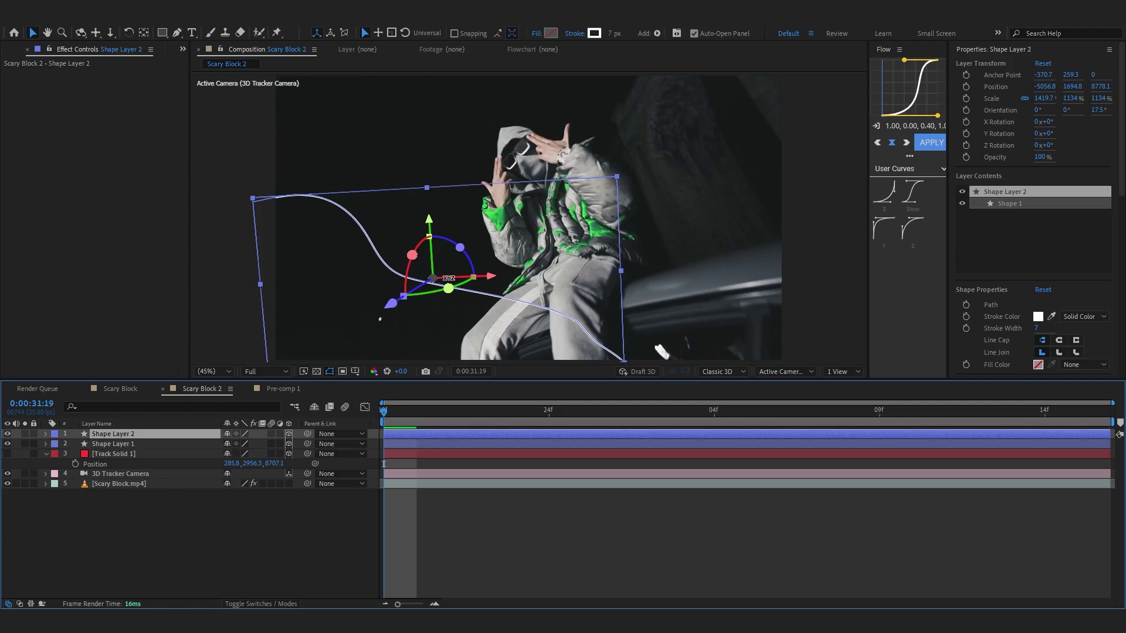
left_click_drag(448, 288, 730, 217)
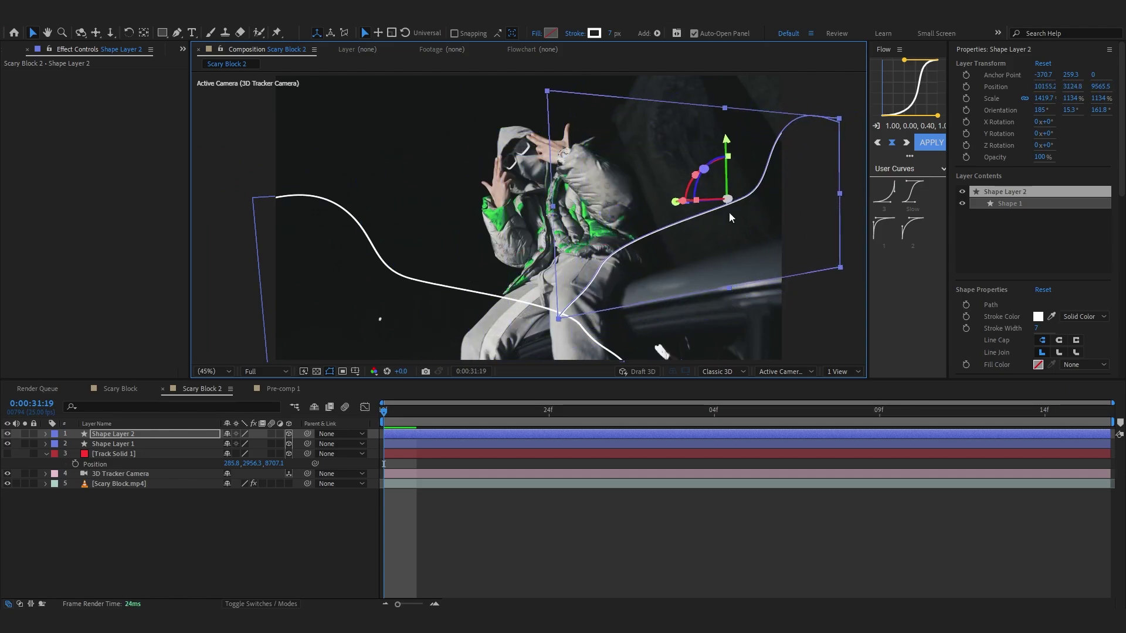
key("r")
mouse_move(244, 464)
left_mouse_down()
mouse_move(267, 463)
mouse_move(247, 452)
left_mouse_up()
scroll(615, 170, "down", 2)
left_click(608, 150)
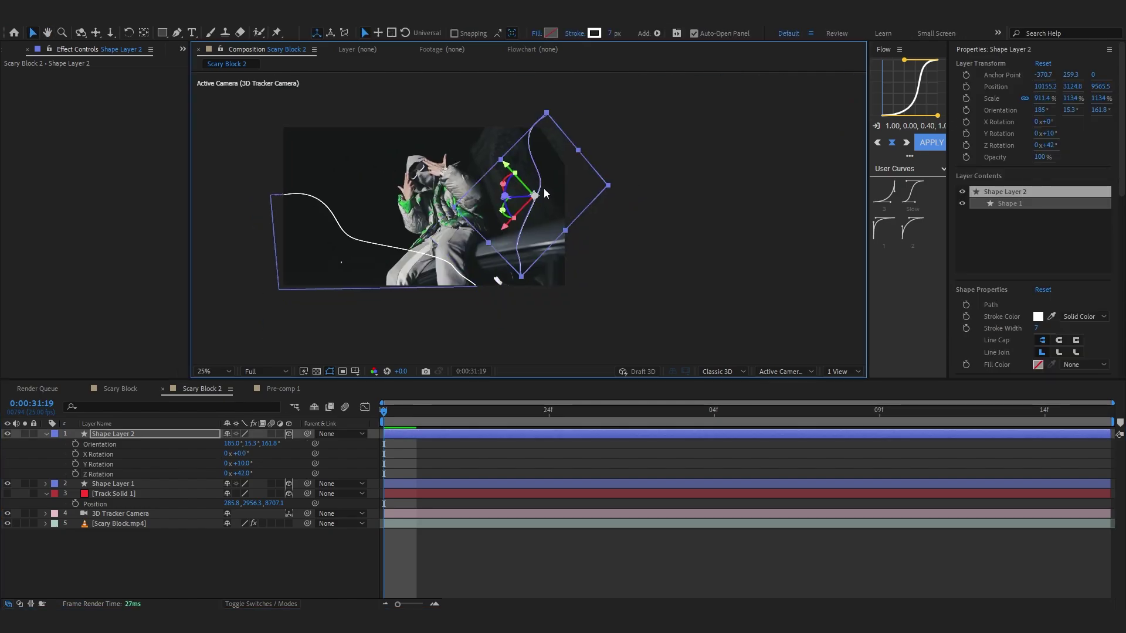
scroll(544, 193, "up", 2)
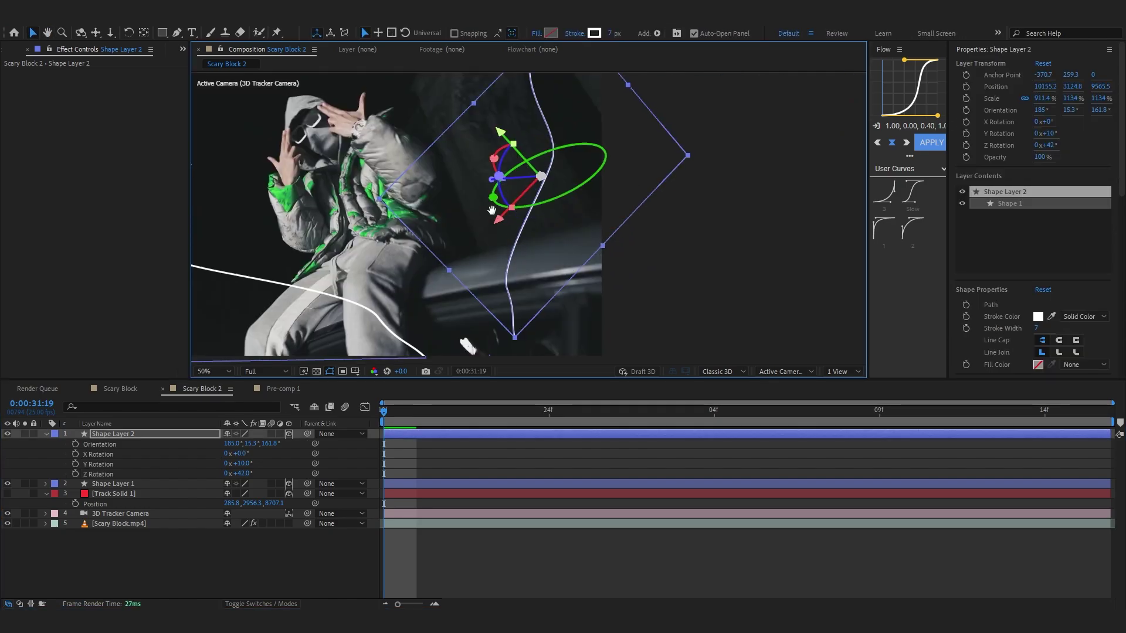
scroll(501, 183, "down", 2)
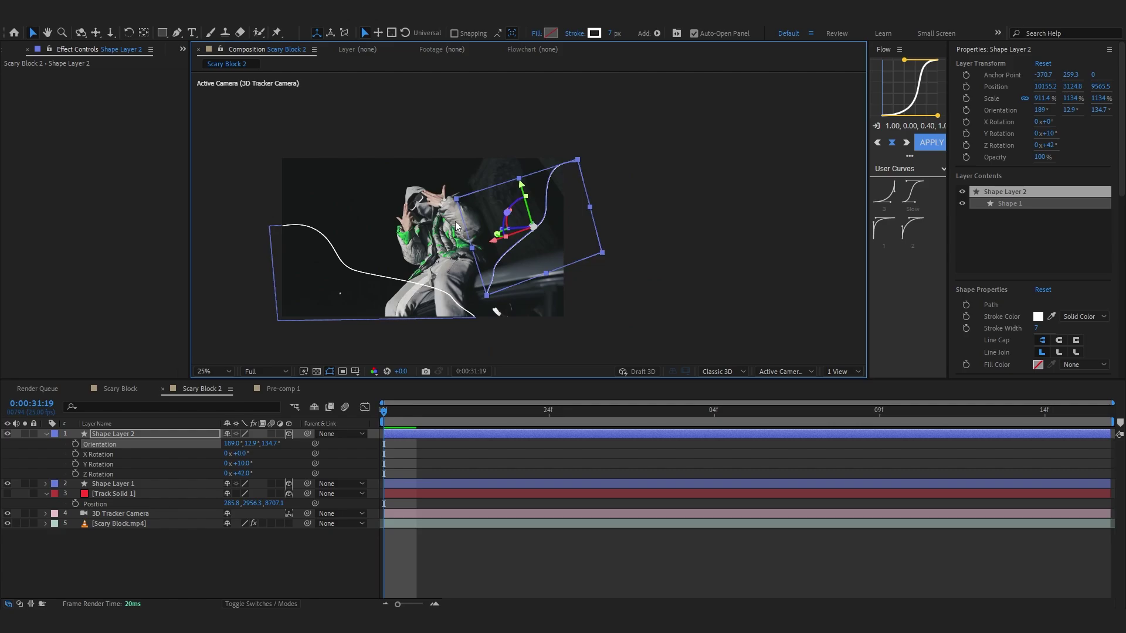
left_click_drag(474, 300, 493, 274)
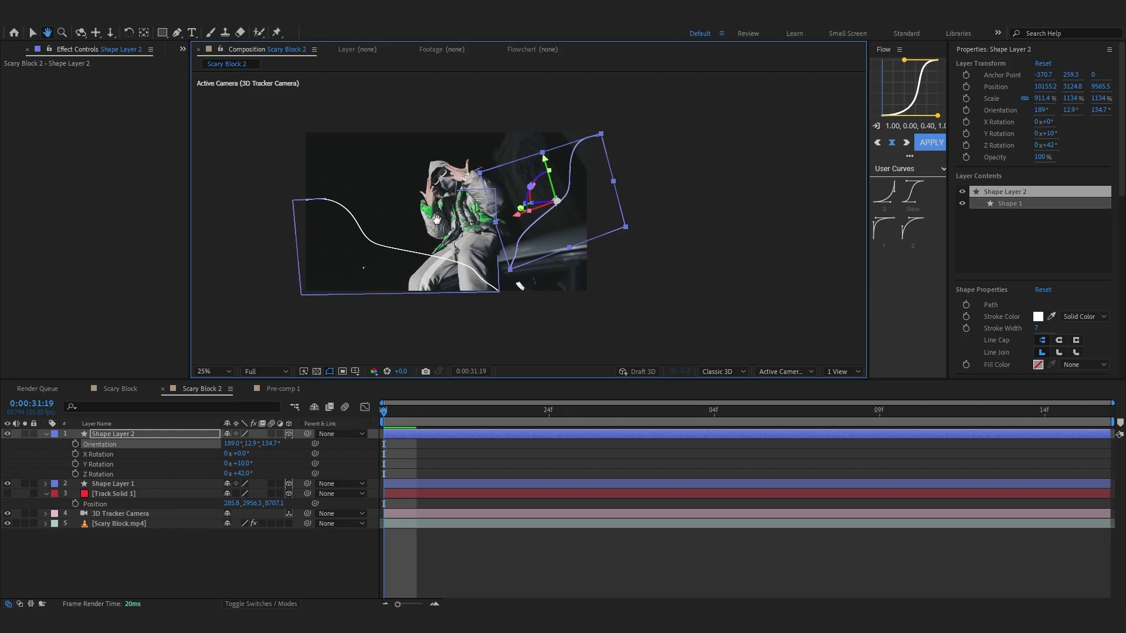
Step: Scale Shape Layer 2 up to 1455%, tilt it to 198.7° Z orientation, and preview both lines
key("s")
left_click_drag(243, 441, 276, 441)
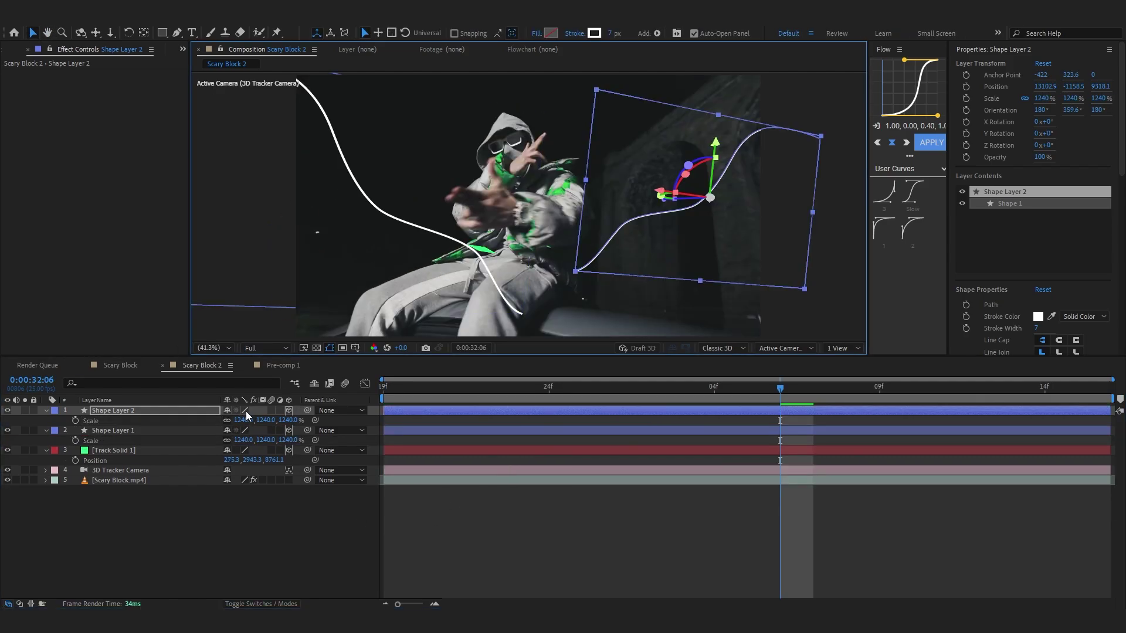
left_click_drag(246, 415, 284, 415)
left_click_drag(511, 155, 518, 159)
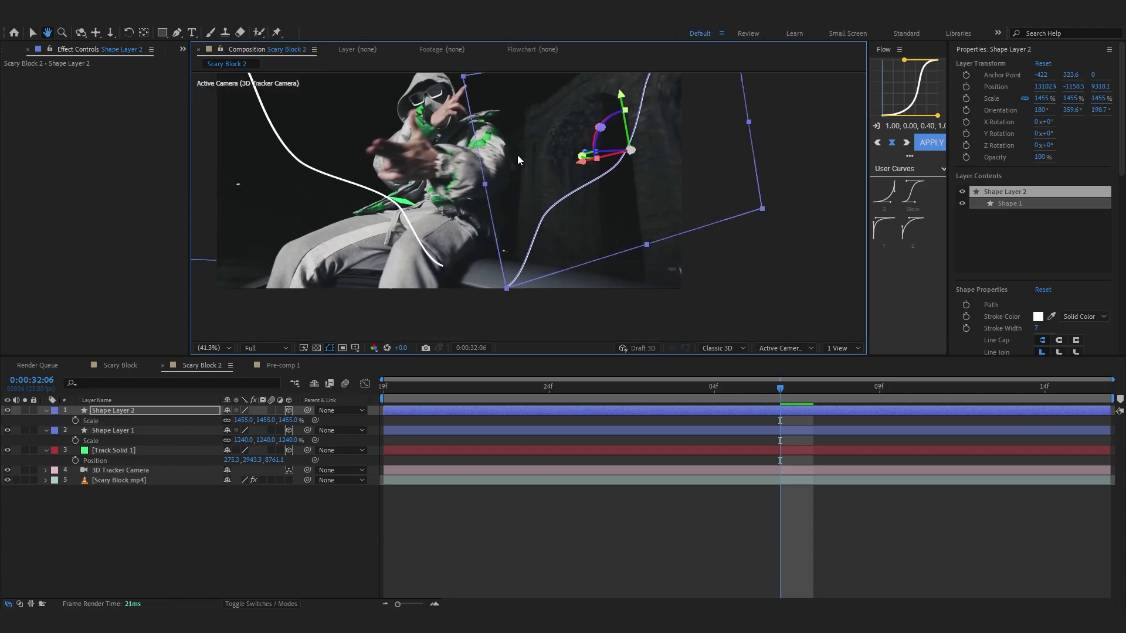
key("space")
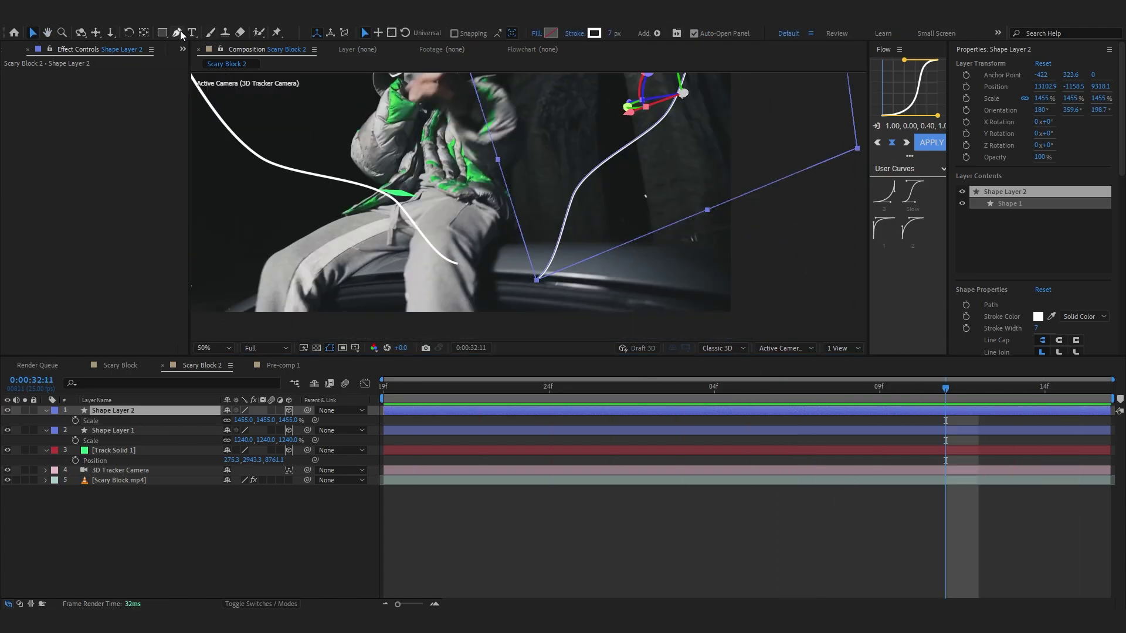
Step: Reshape Shape Layer 2's path with the Pen tool, curling its lower end into a hook over the car
left_click(177, 33)
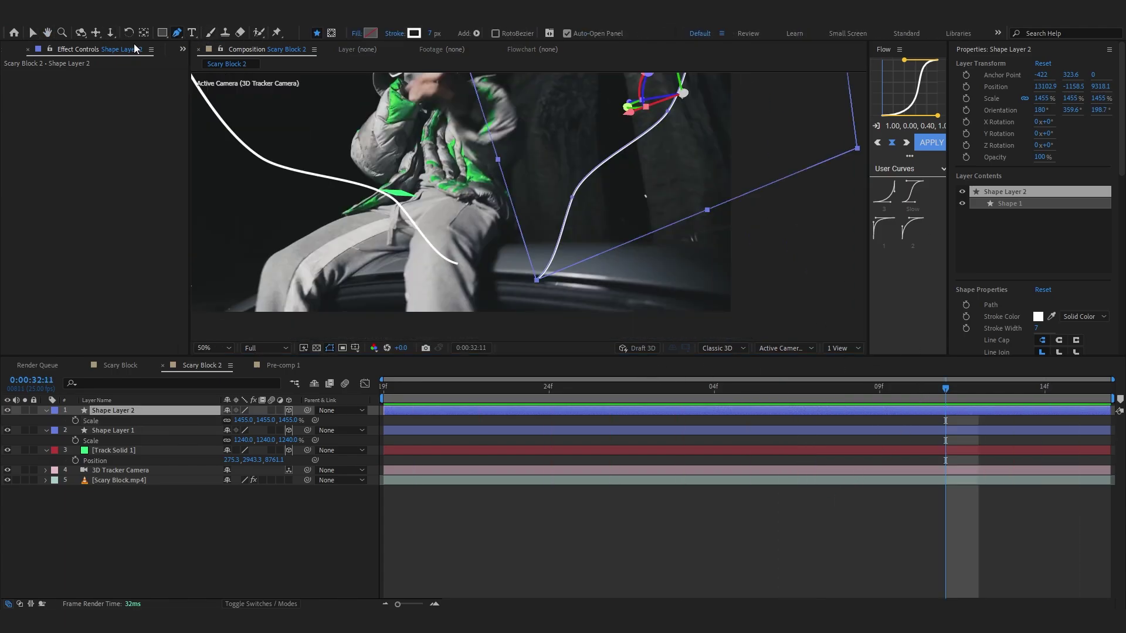
left_click_drag(567, 180, 559, 171)
left_click(565, 188)
scroll(547, 262, "up", 2)
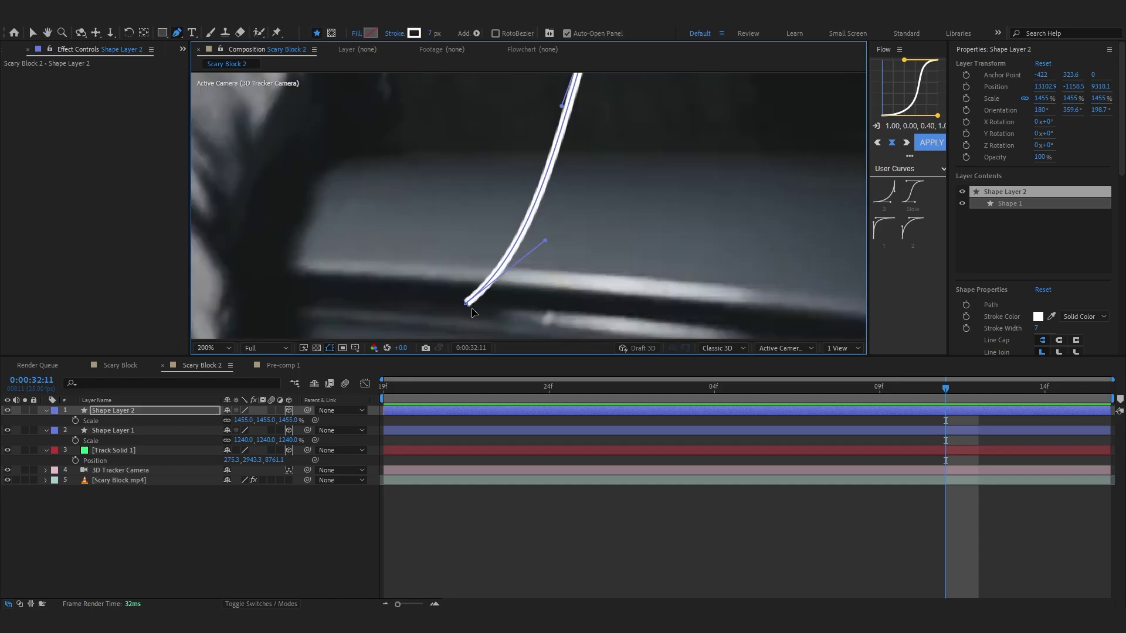
left_click_drag(467, 303, 494, 222)
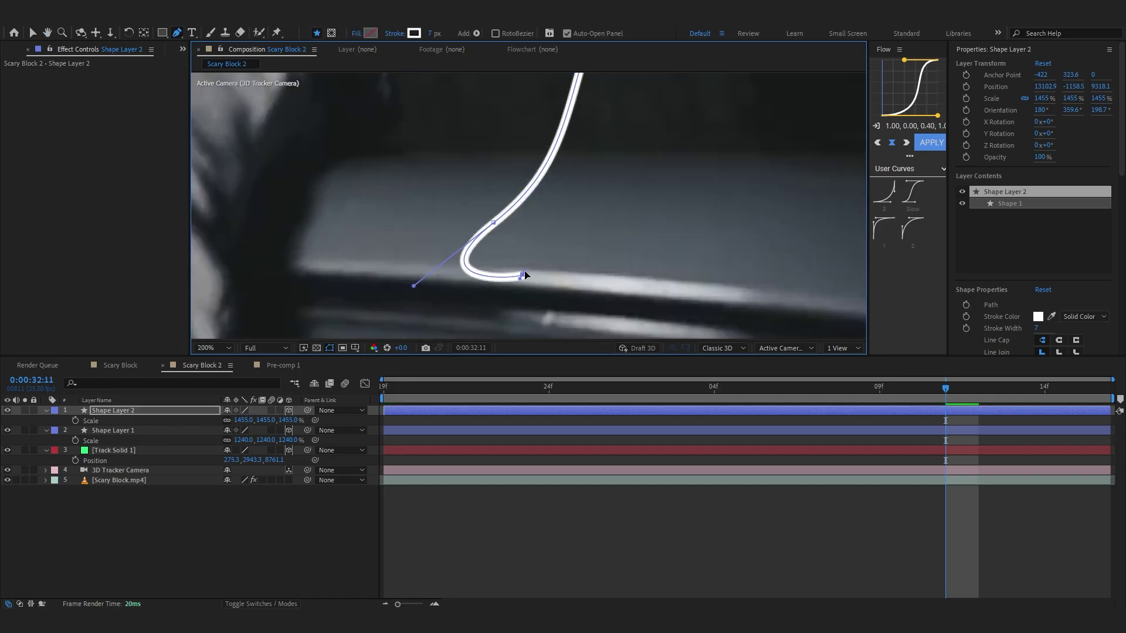
scroll(632, 325, "down", 3)
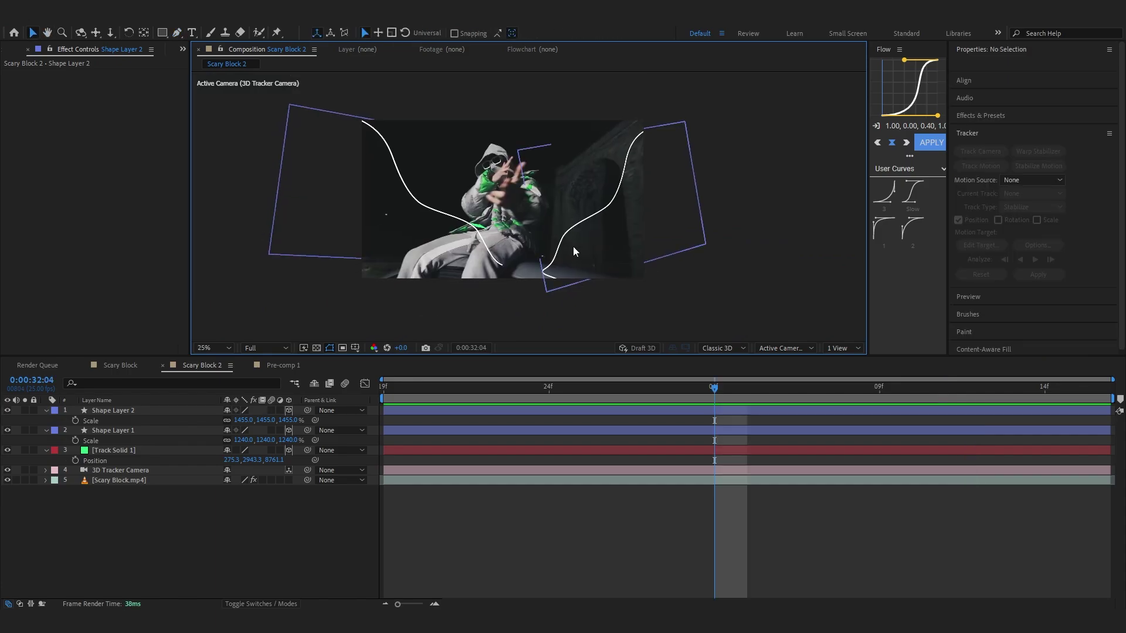
left_click(584, 227)
key("g")
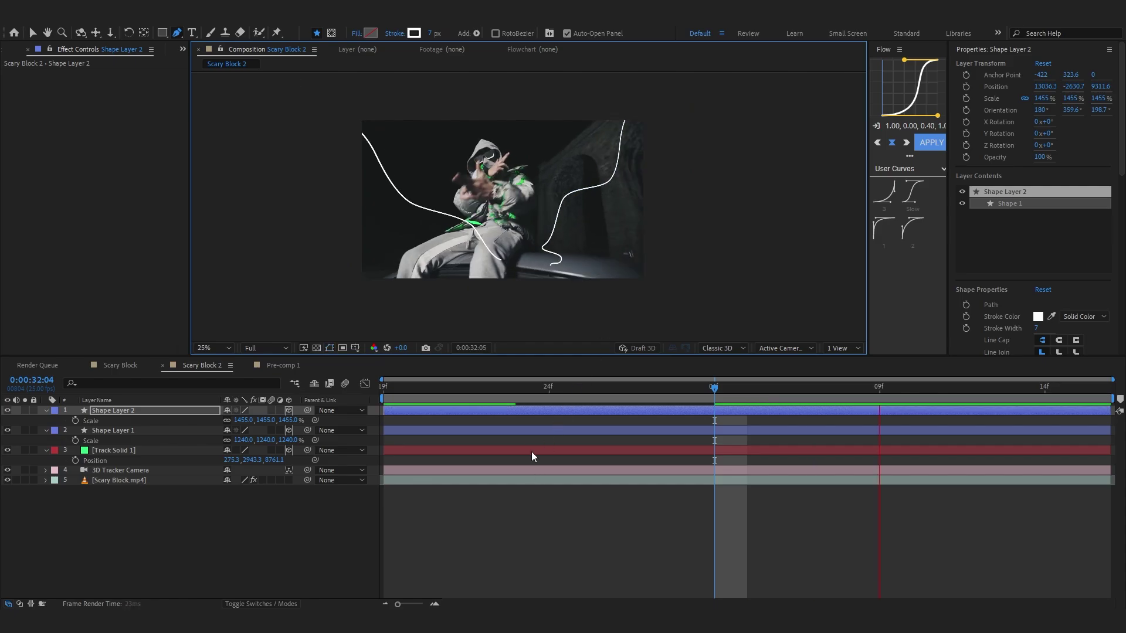
Step: Add a Position keyframe to Shape Layer 1 at the first frame and shift that keyframe to the clip's end
left_click(398, 430)
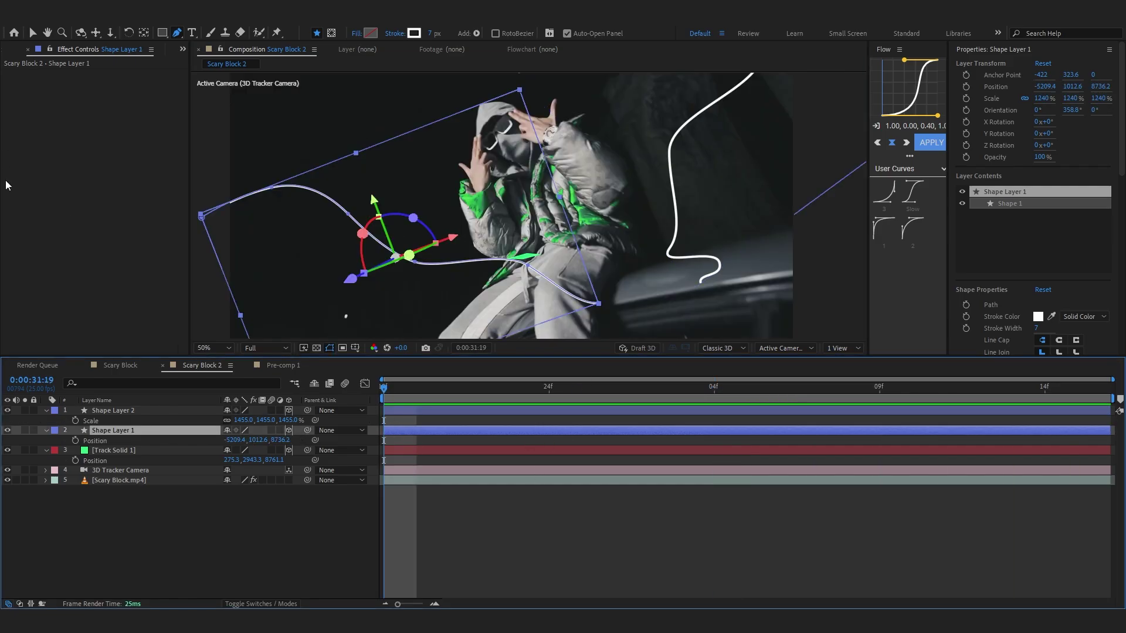
left_click(75, 440)
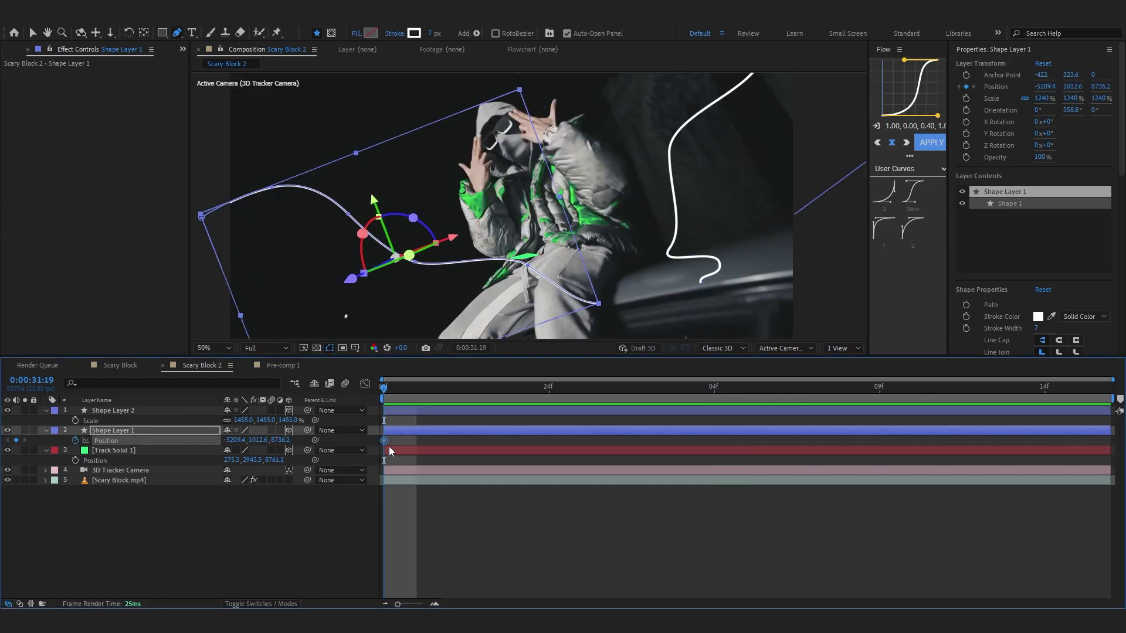
left_click_drag(381, 441, 1012, 446)
left_click_drag(383, 440, 1111, 466)
Step: Raise Shape Layer 1 to a Y position of -3853.6 at the first frame and preview its movement
key("v")
left_click_drag(376, 207, 350, 97)
key("space")
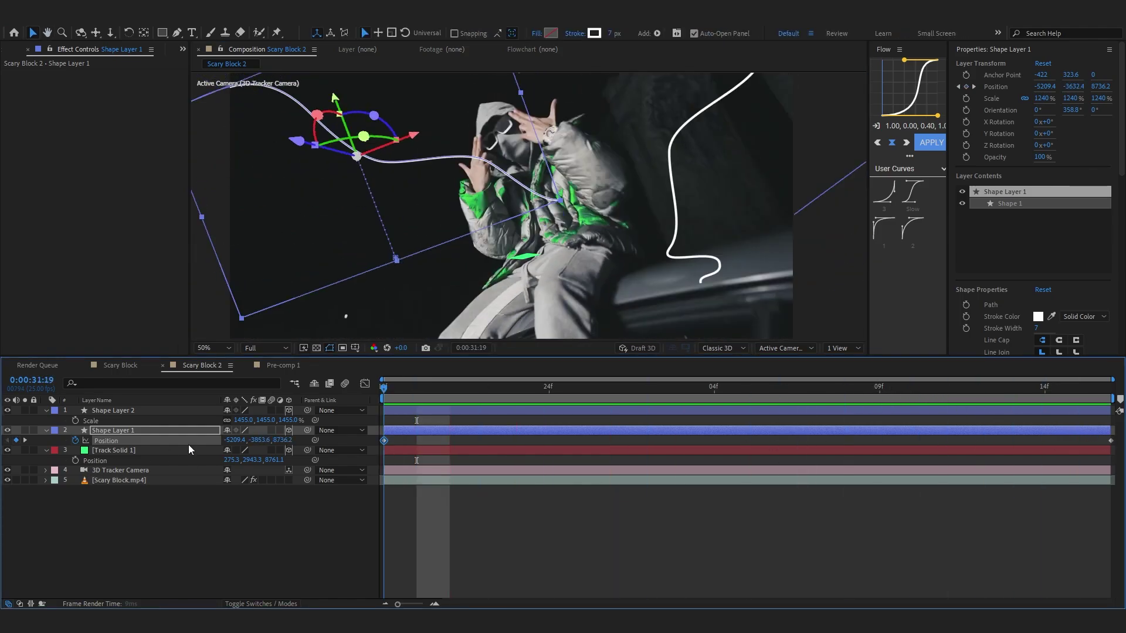
key("space")
Step: Start Position keyframes on Shape Layer 2 at the first frame, lower the line to about 14382.9, 1349.9, 9301.7, and preview it
left_click(399, 412)
key("p")
left_click(75, 420)
scroll(657, 240, "down", 3)
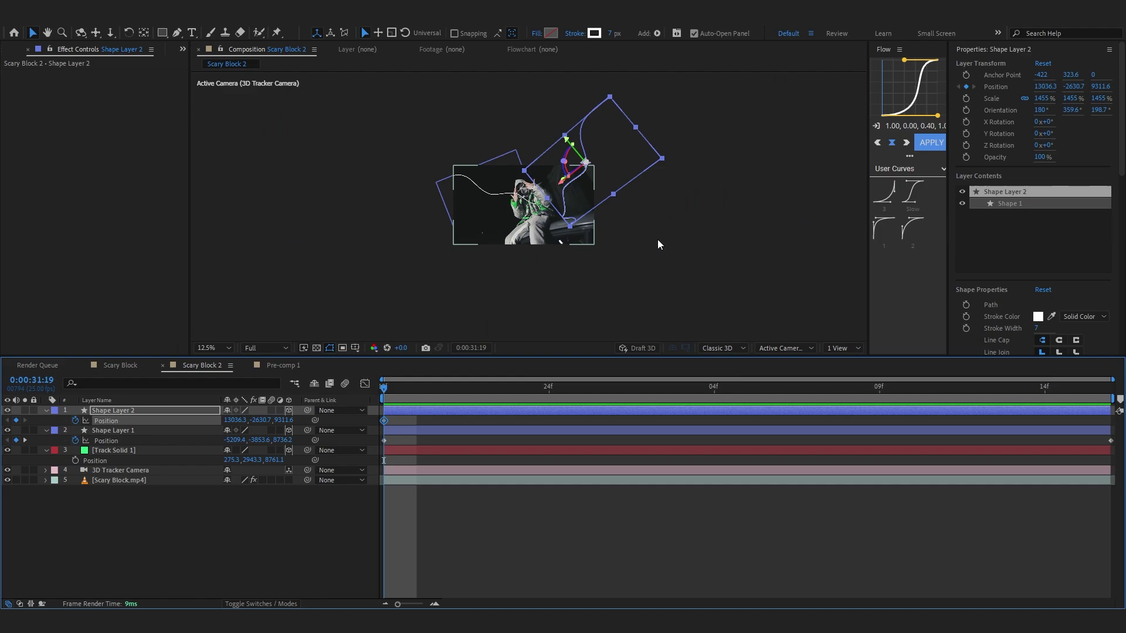
scroll(654, 210, "up", 1)
left_click_drag(654, 213, 627, 141)
key("space")
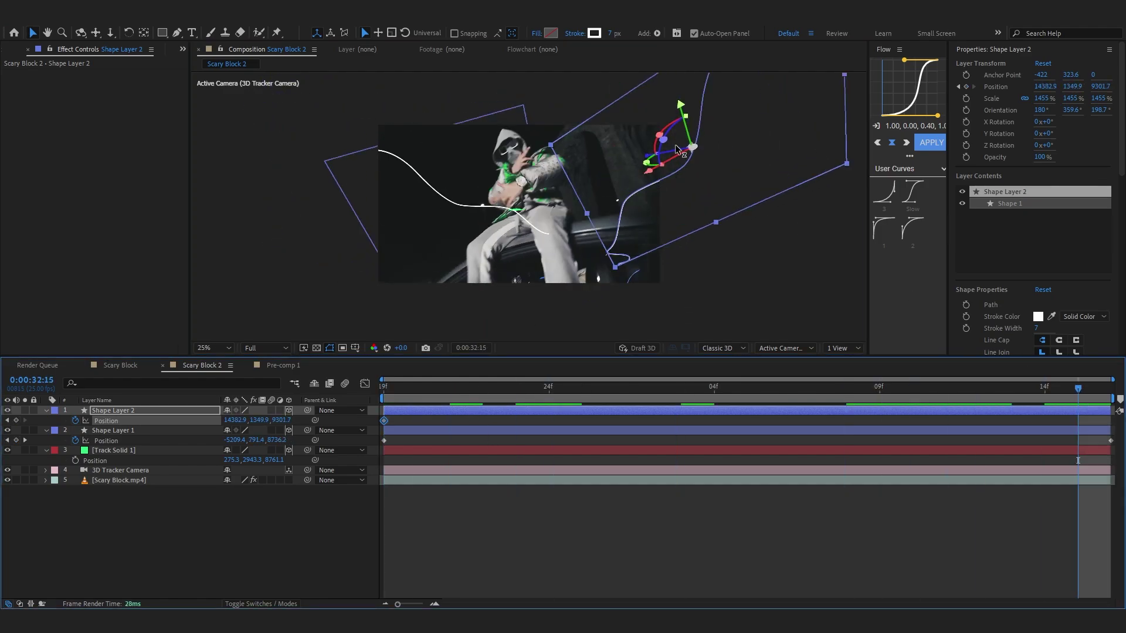
Step: Place Shape Layer 2 at 12943.9, -418.3, 9312.3 on the first frame and raise it to about Y -5189 at 0:00:32:15
left_click_drag(680, 106, 672, 48)
left_click_drag(1078, 420, 384, 394)
left_click_drag(614, 102, 618, 195)
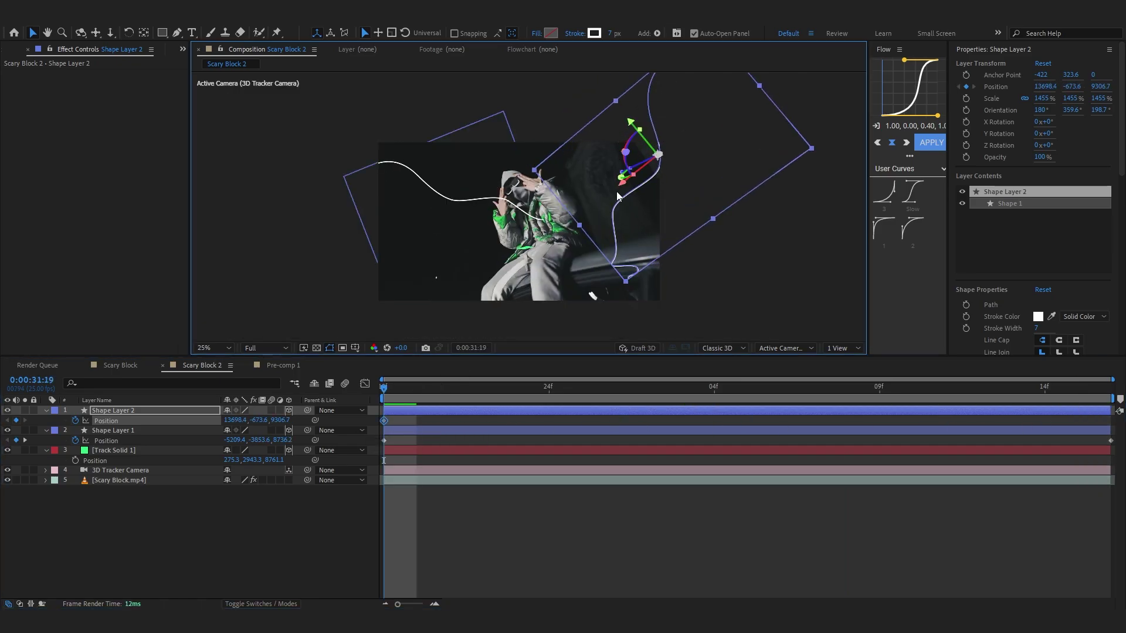
key("space")
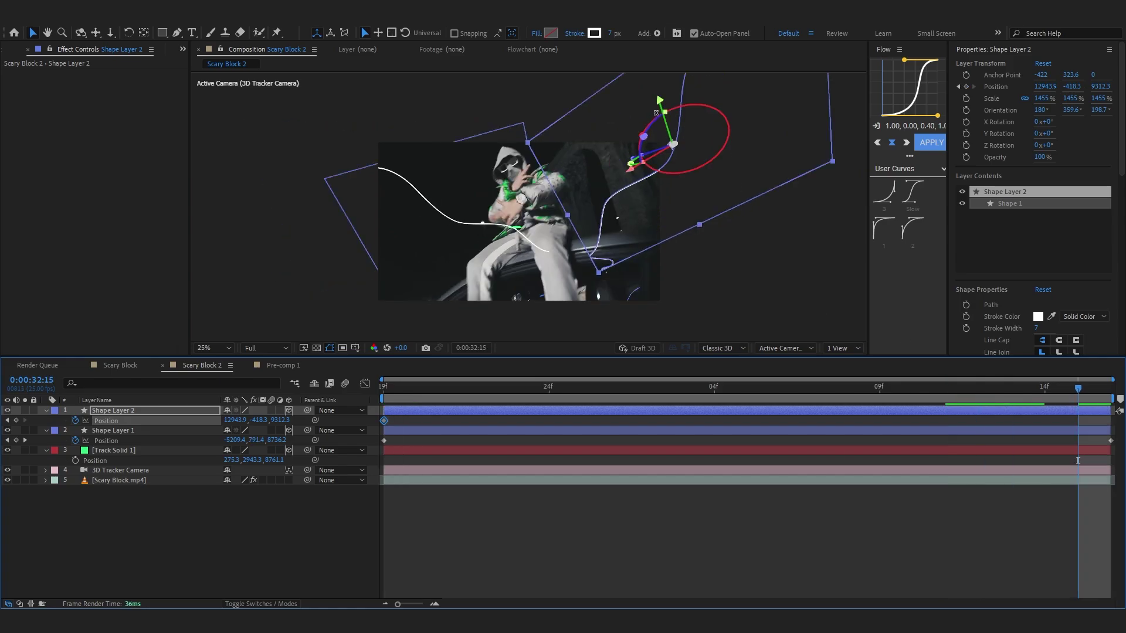
left_click_drag(655, 112, 642, 27)
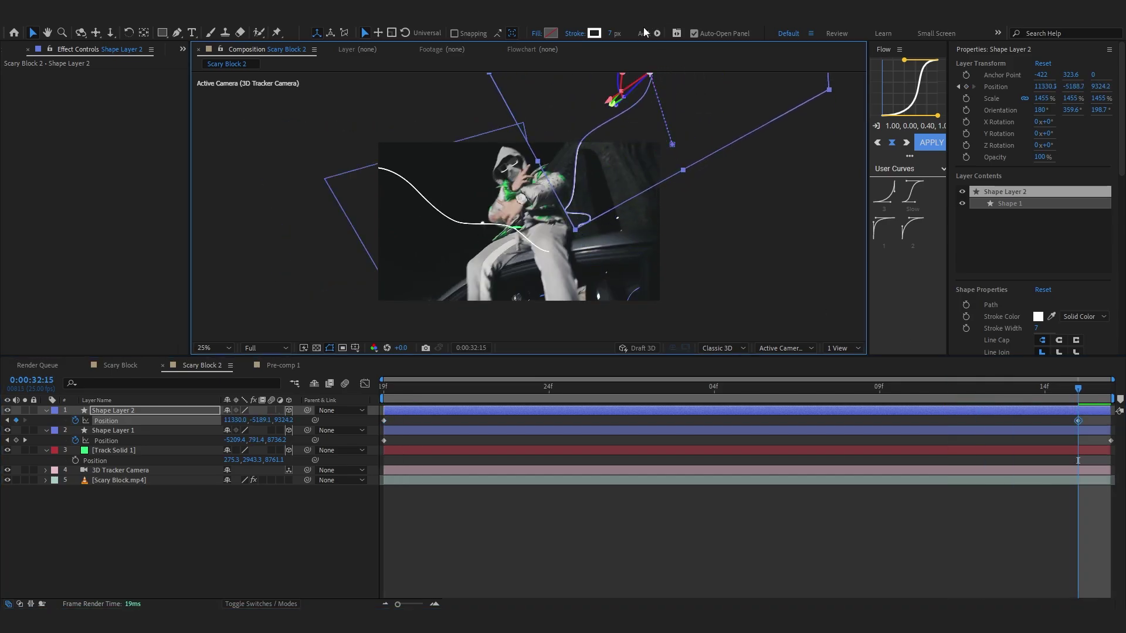
key("space")
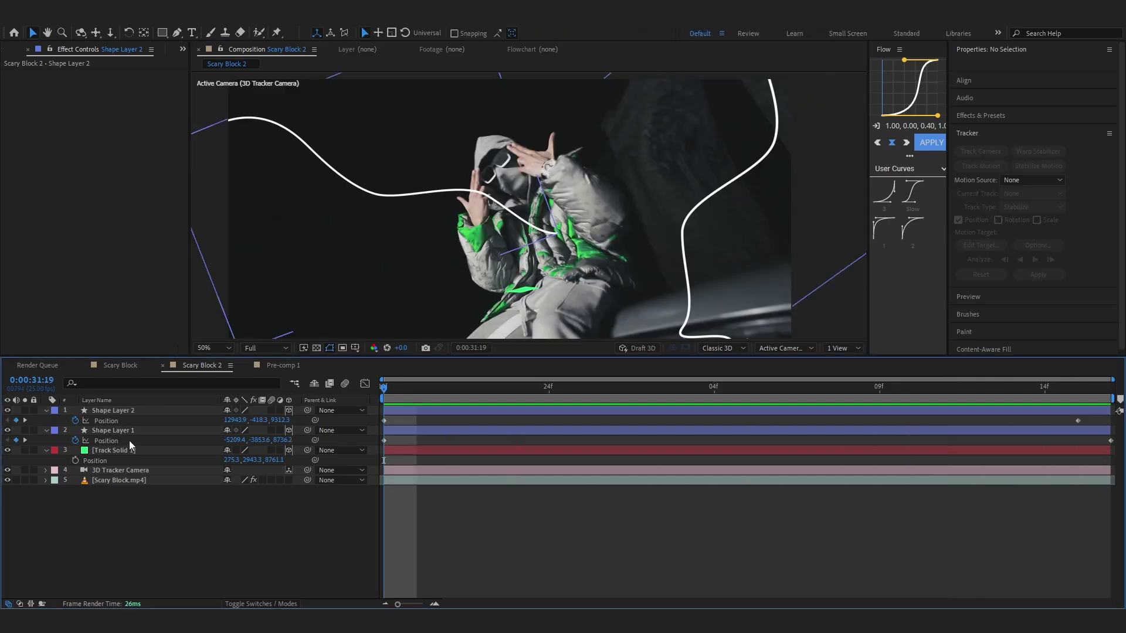
Step: Duplicate Shape Layer 1 to the top of the stack, remove the copy's Position keyframes, and move it over the performer at -501, -1313, 8952.4
left_click(125, 430)
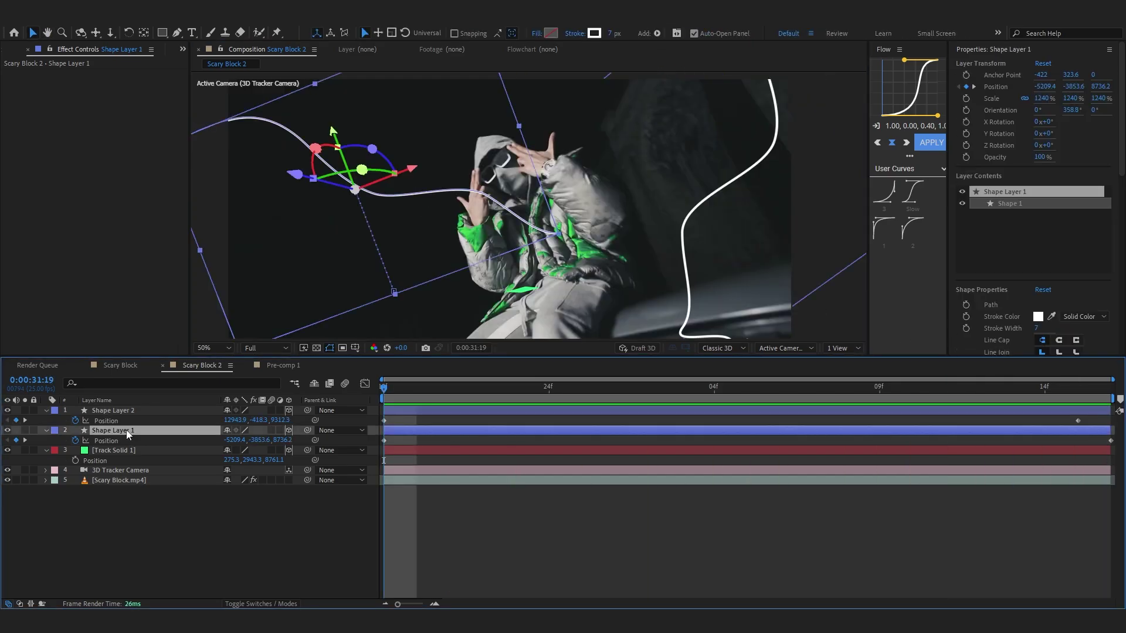
key("ctrl+d")
left_click_drag(125, 434, 135, 407)
key("comma")
key("p")
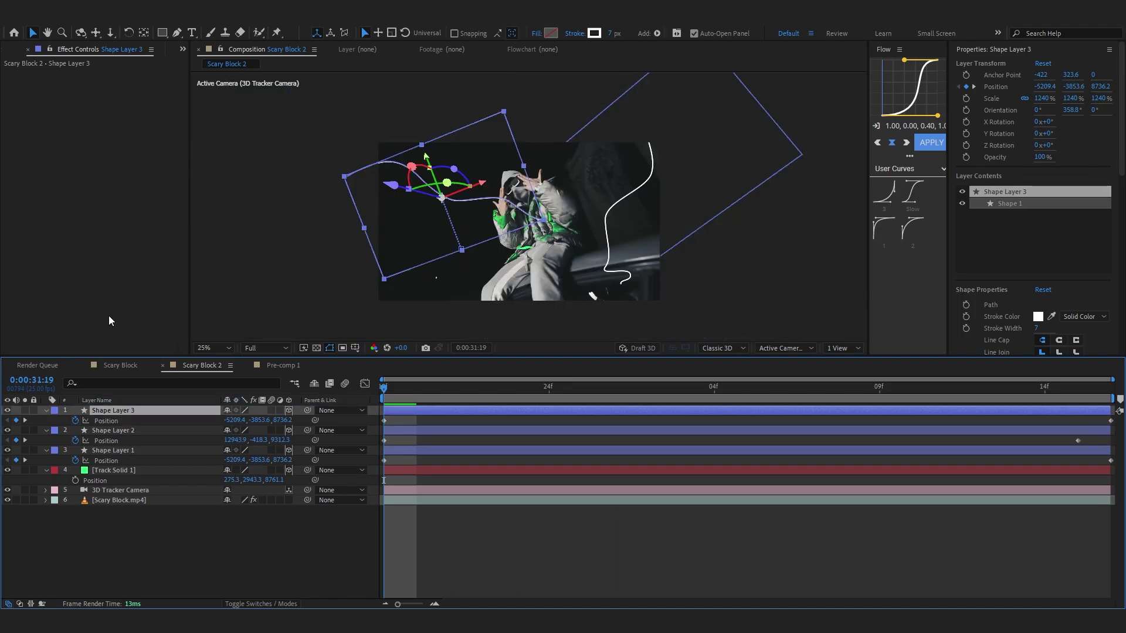
left_click(75, 420)
left_click_drag(441, 198, 500, 205)
Step: Rotate Shape Layer 3 to -21° on Z and about -182° on Y, and shift it to about 763.1, -1171, 9017.5
key("r")
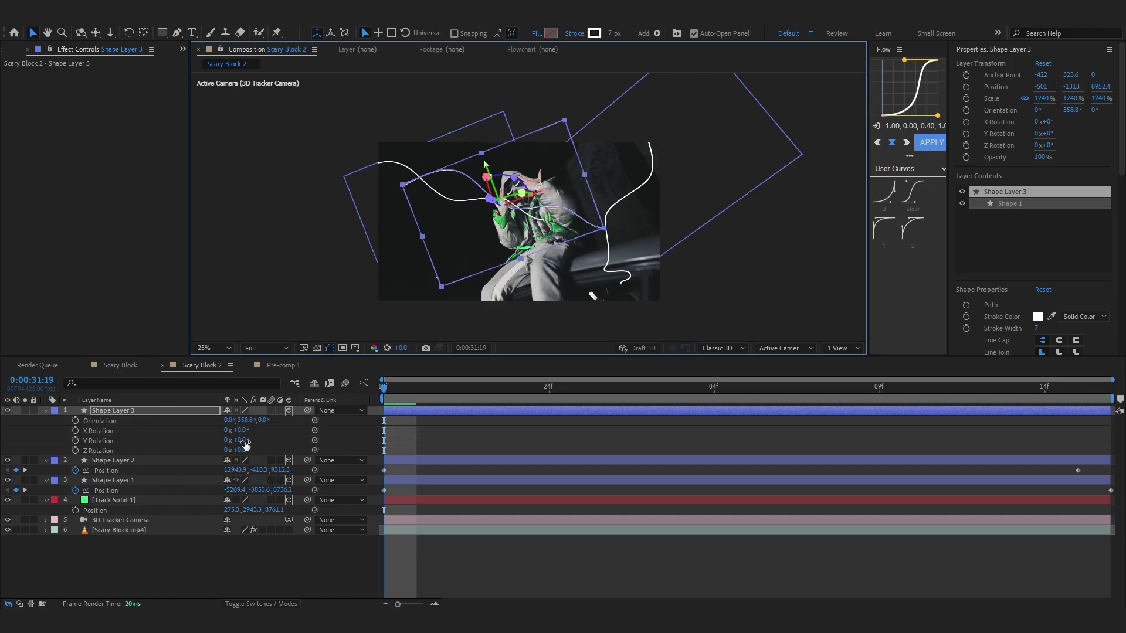
left_click_drag(242, 442, 224, 450)
key("ctrl+z")
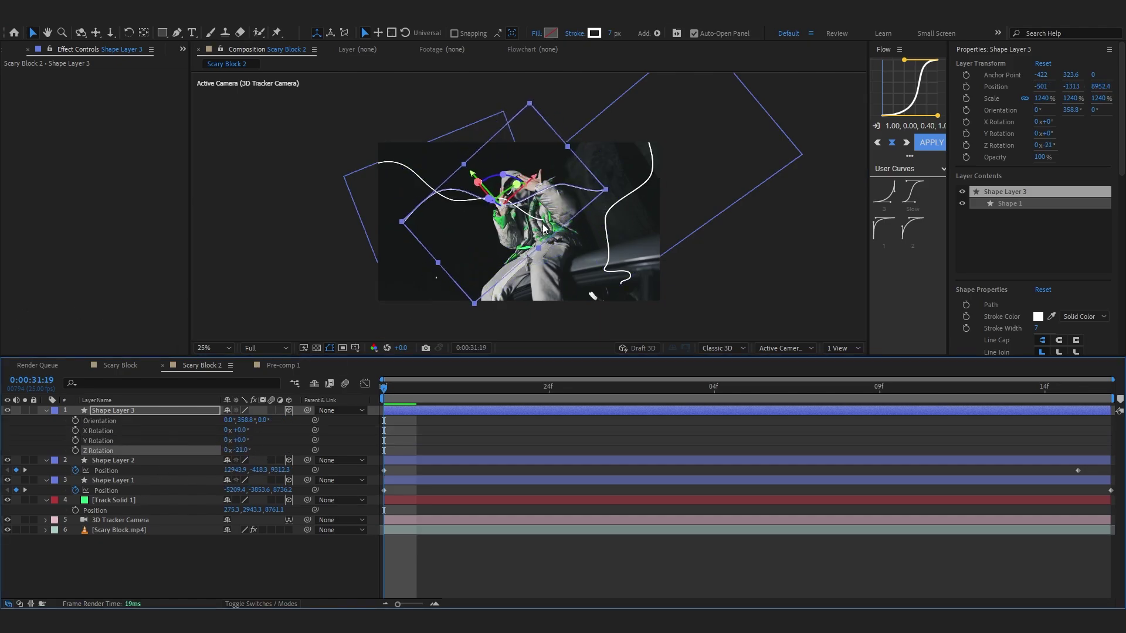
left_click_drag(606, 190, 568, 188)
scroll(510, 207, "up", 2)
left_click_drag(236, 440, 139, 448)
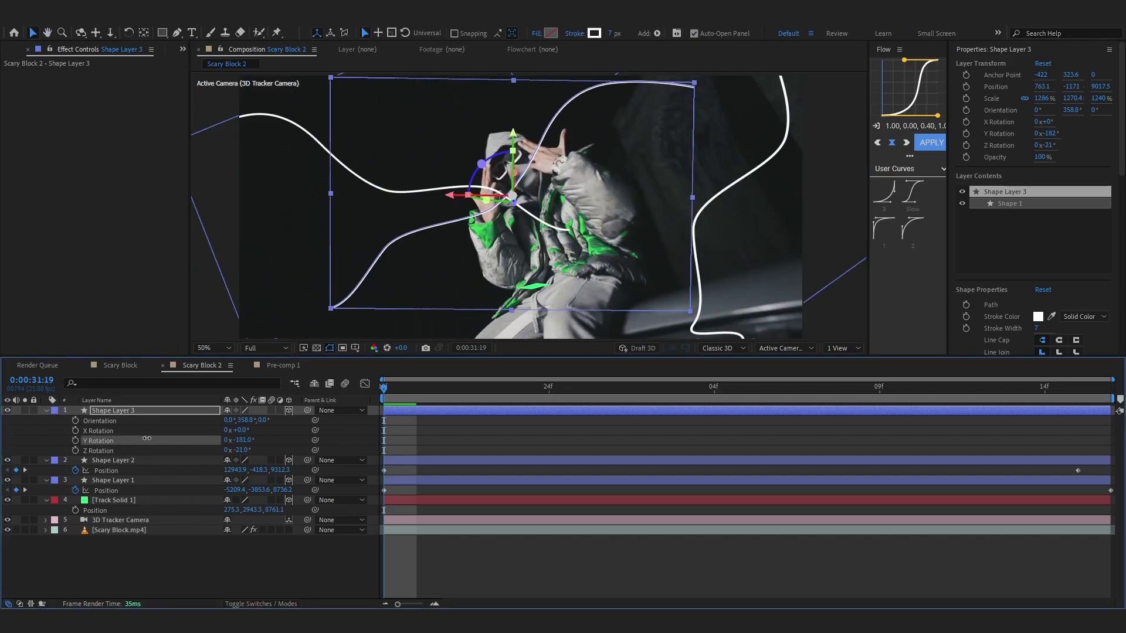
Step: Enlarge Shape Layer 3 to 2313% and angle it across the performer with rotations of 21° X, 207° Y and -208.7° Z
key("space")
left_click_drag(445, 239, 425, 239)
left_click_drag(462, 164, 476, 157)
left_click_drag(560, 169, 594, 160)
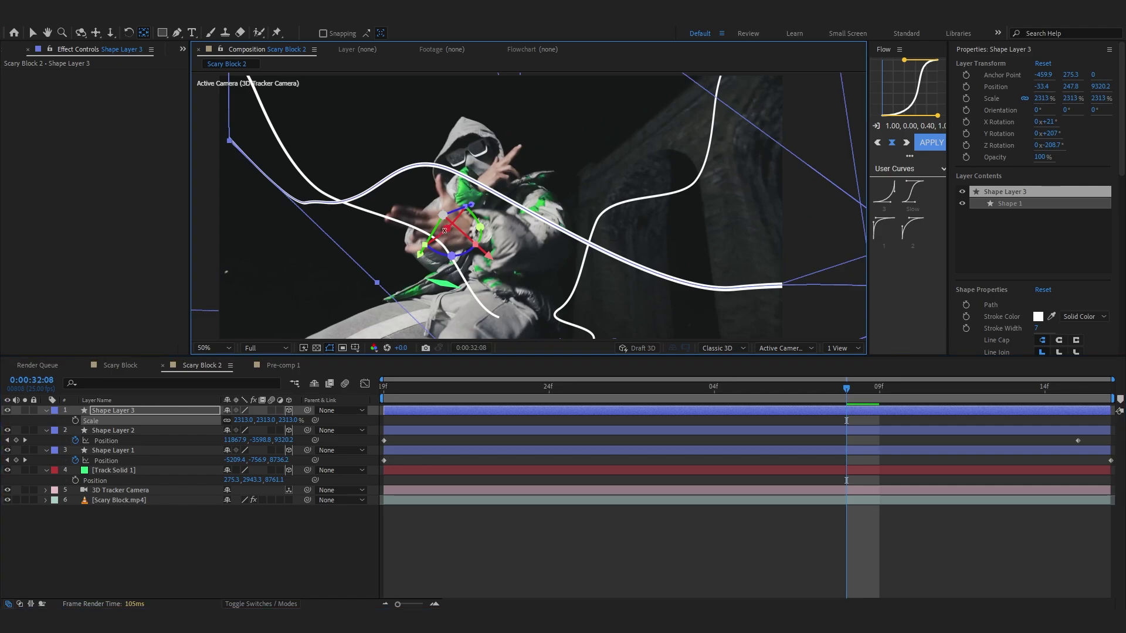
left_click_drag(449, 236, 443, 233)
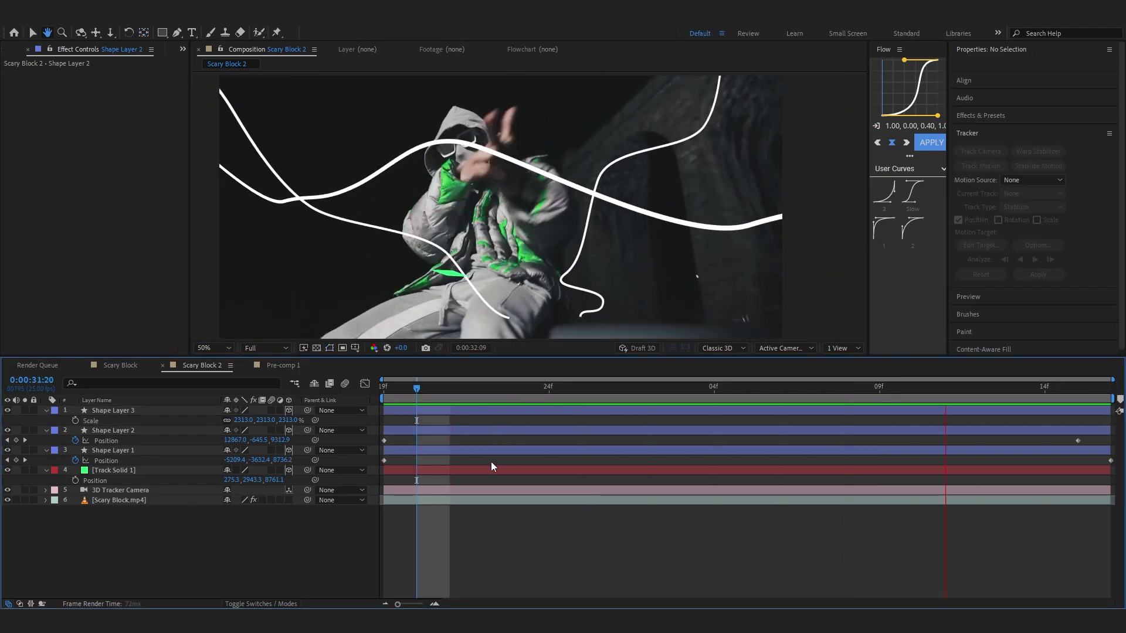
Step: Set the stroke width of Shape Layer 2 and Shape Layer 1 to 10 px and preview the lines
left_click(584, 167)
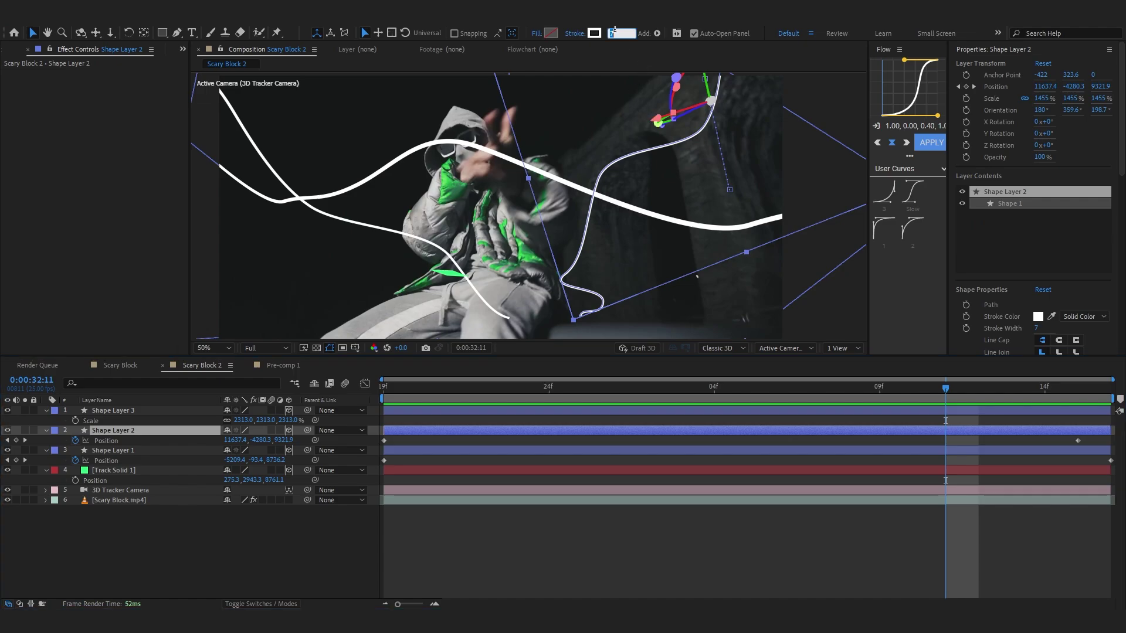
type("9")
key("Return")
type("10")
key("Return")
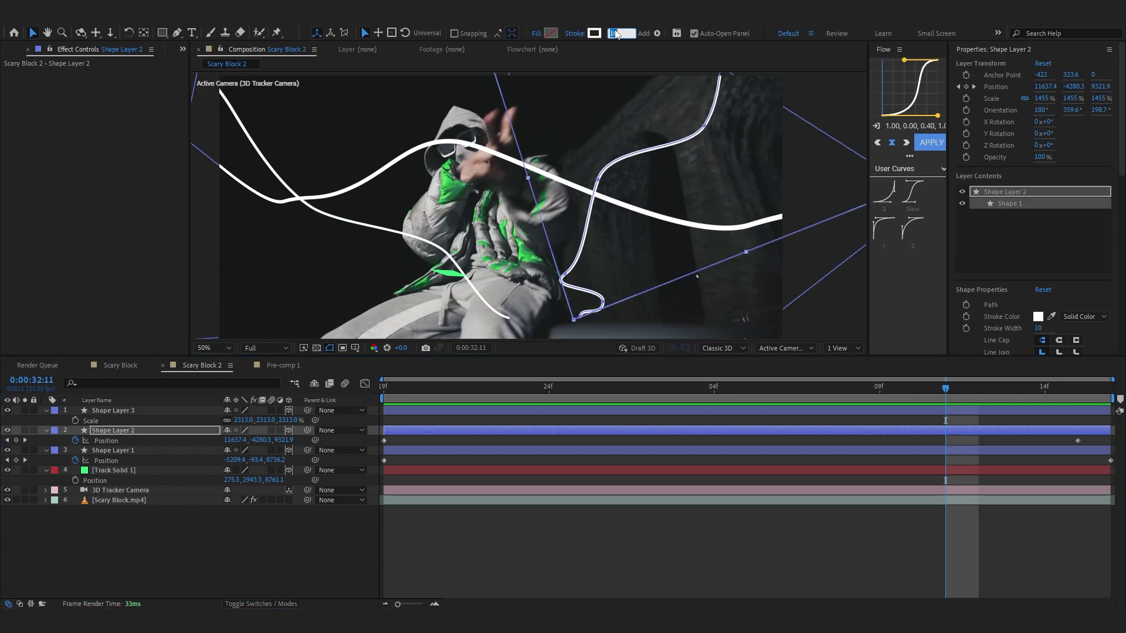
left_click(444, 449)
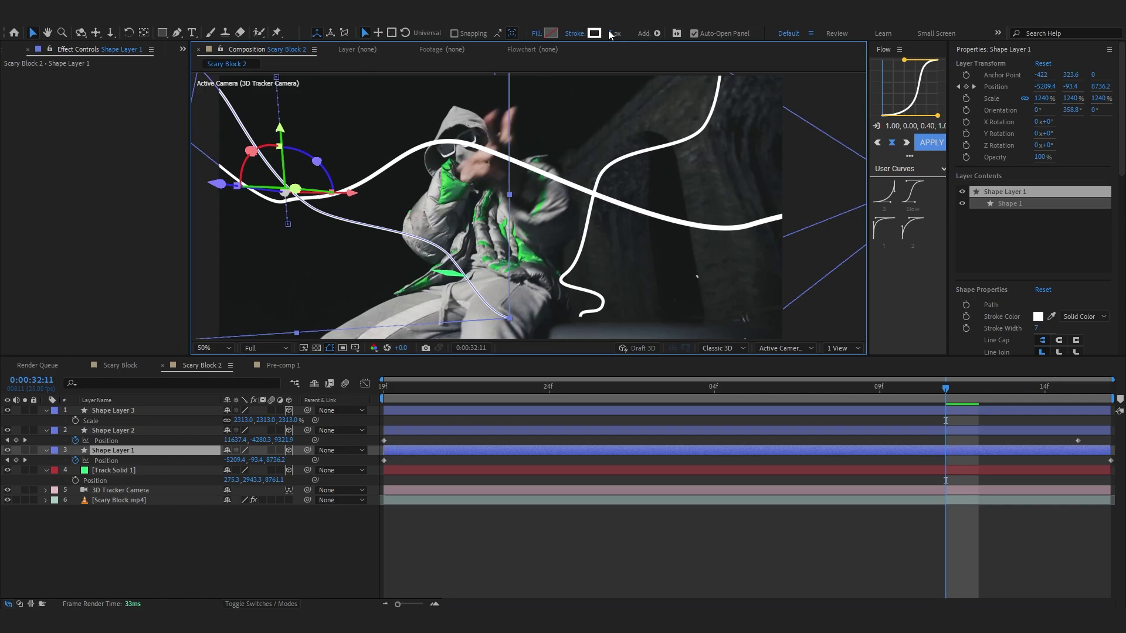
left_click(555, 523)
key("space")
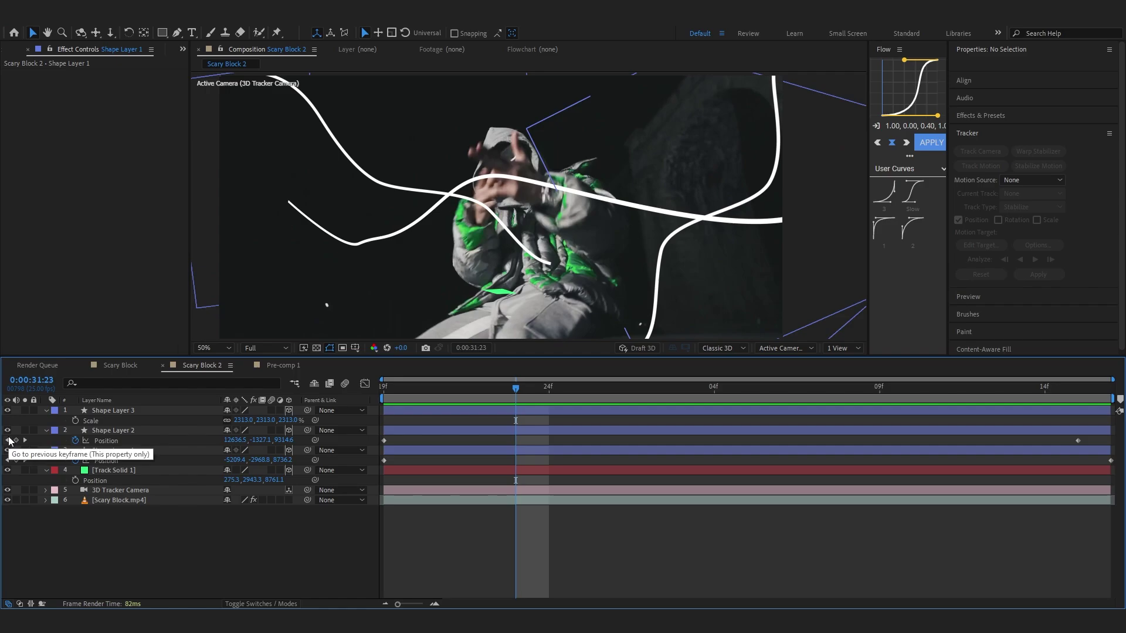
Step: Hide Shape Layer 3 and Shape Layer 2, and select Shape Layer 1 at 0:00:32:02
left_click(7, 410)
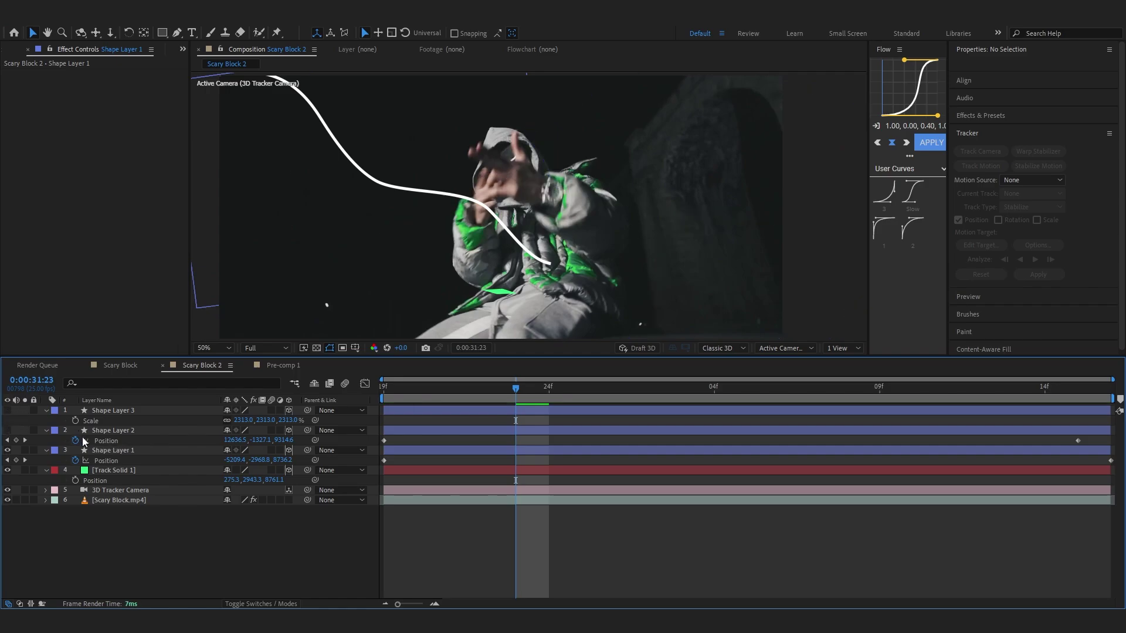
left_click(114, 450)
left_click_drag(522, 411, 647, 434)
left_click(676, 452)
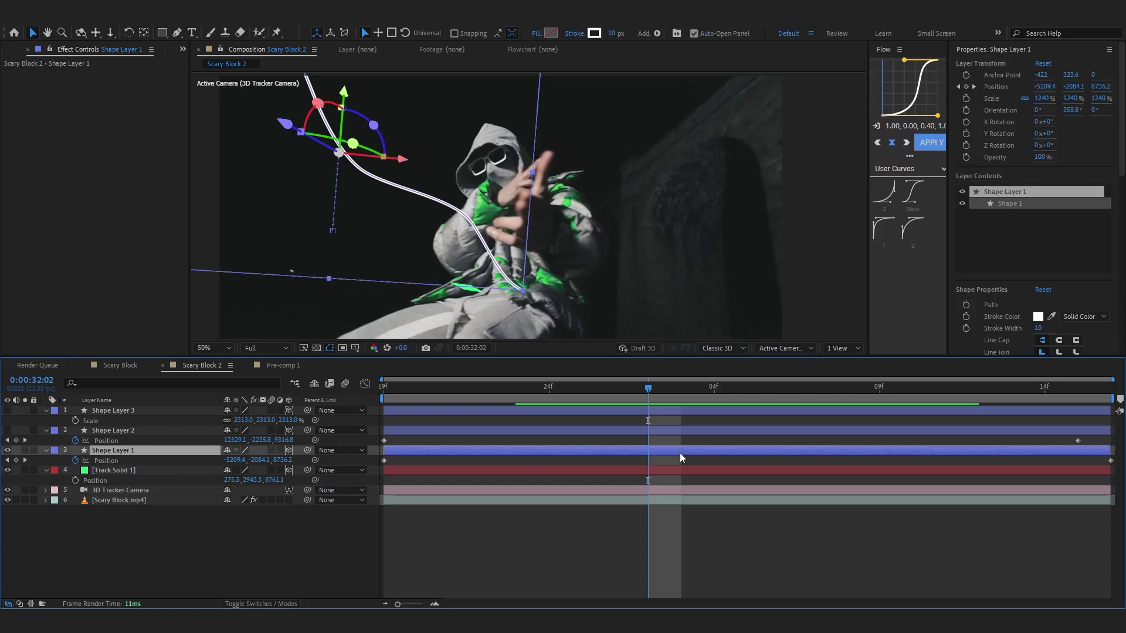
Step: Apply Turbulent Displace to Shape Layer 1 with size 6, amount 122 and Bulge Smoother displacement
key("ctrl+space")
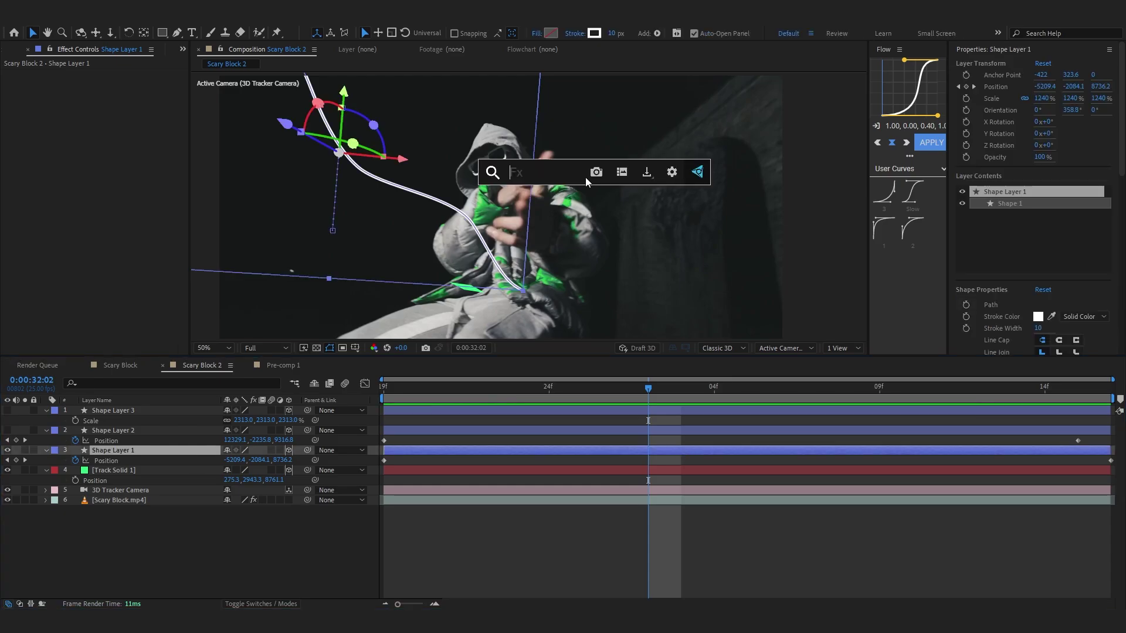
type("tur")
key("Return")
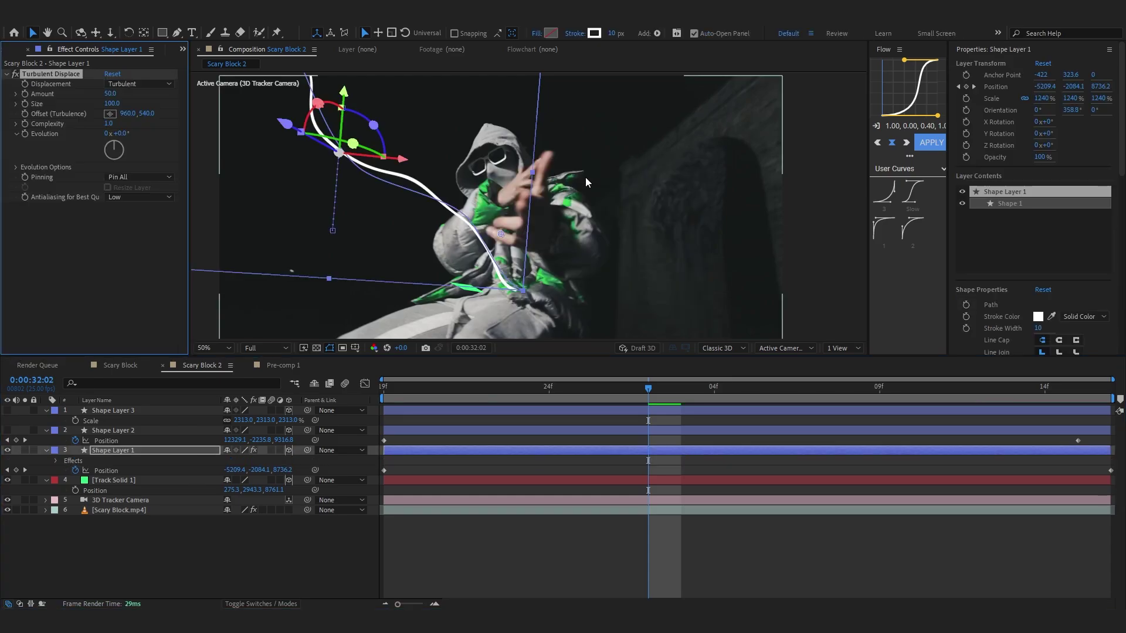
left_click(118, 104)
type("6")
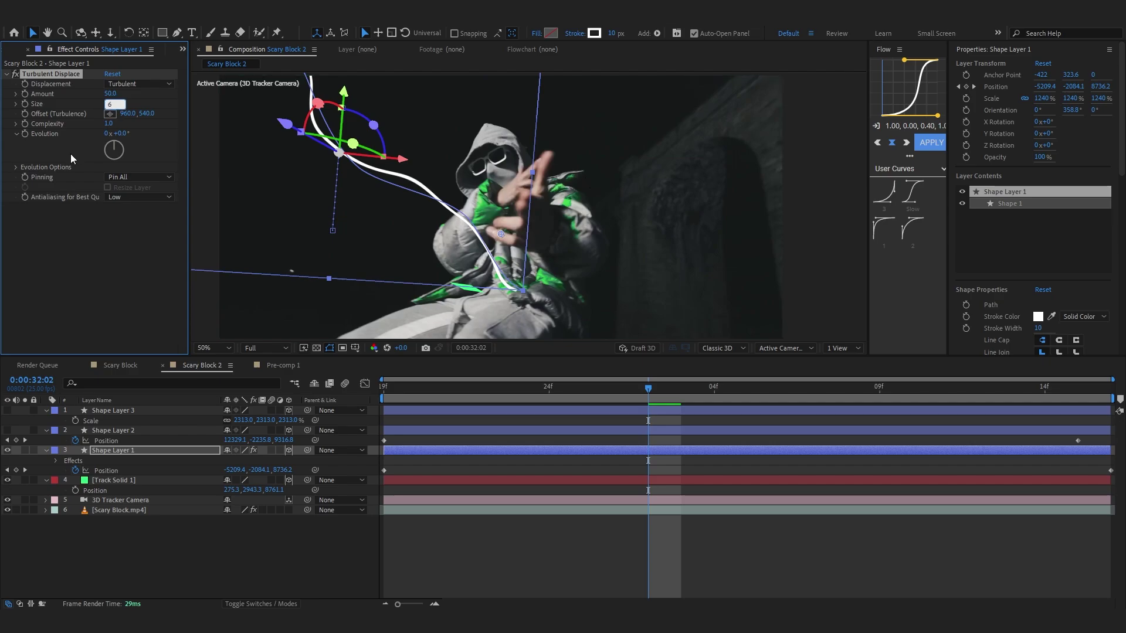
left_click(110, 94)
type("122")
left_click(79, 117)
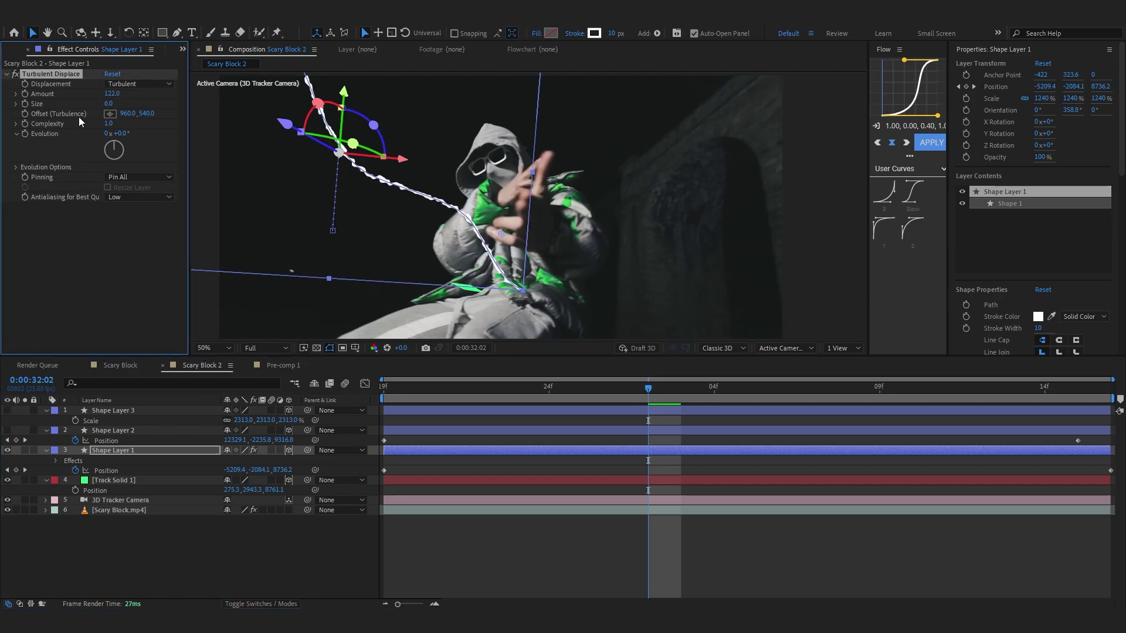
left_click(134, 84)
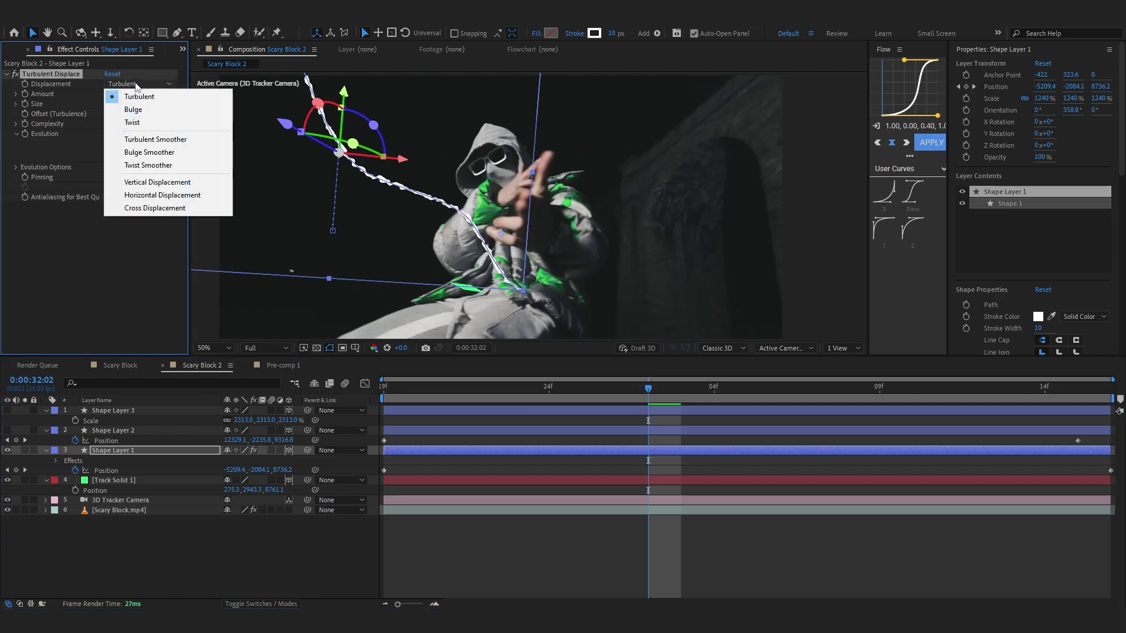
left_click(147, 152)
Step: Add a second Turbulent Displace to Shape Layer 1 with size 59 and amount 138, and check the line through the shot
key("ctrl+space")
type("tur")
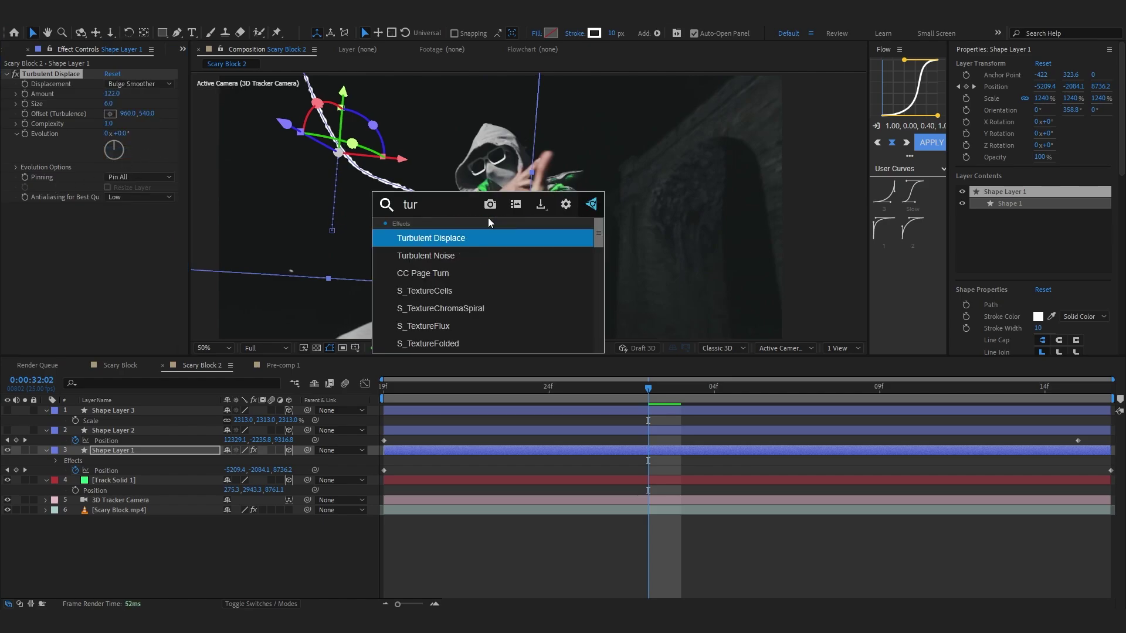
key("Return")
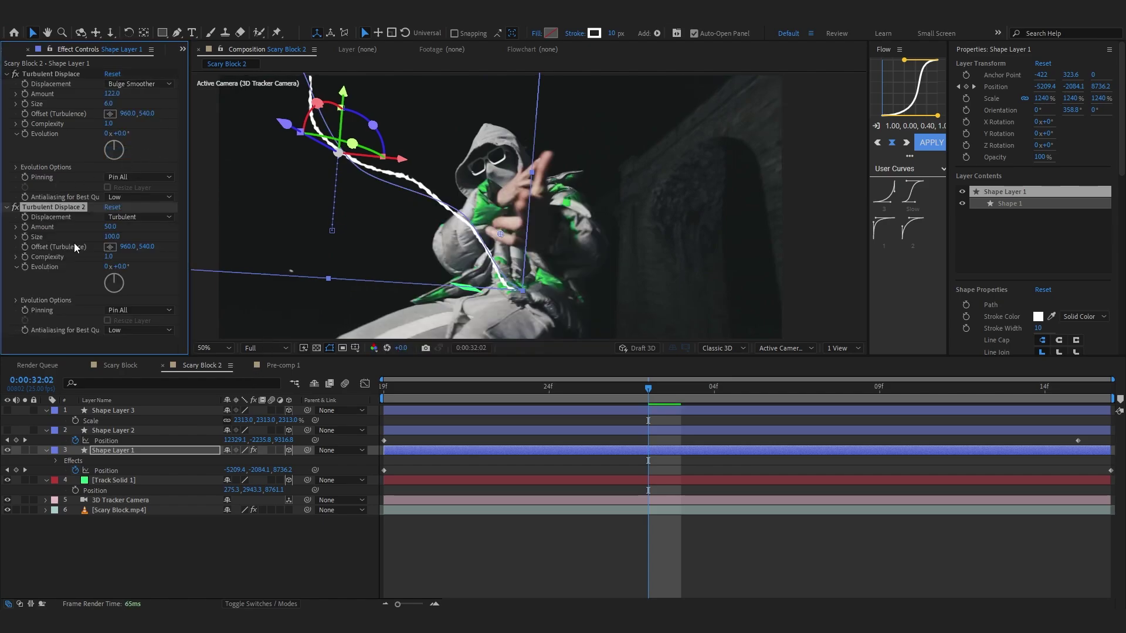
mouse_move(103, 246)
left_mouse_down()
mouse_move(74, 266)
mouse_move(119, 277)
left_mouse_up()
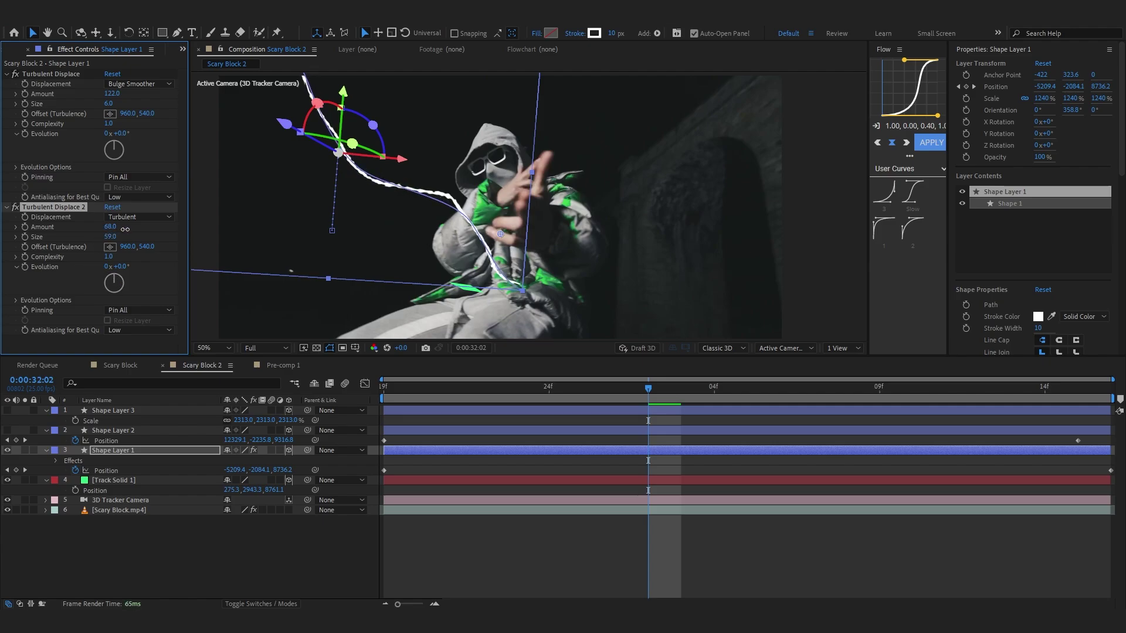
left_click_drag(124, 229, 160, 234)
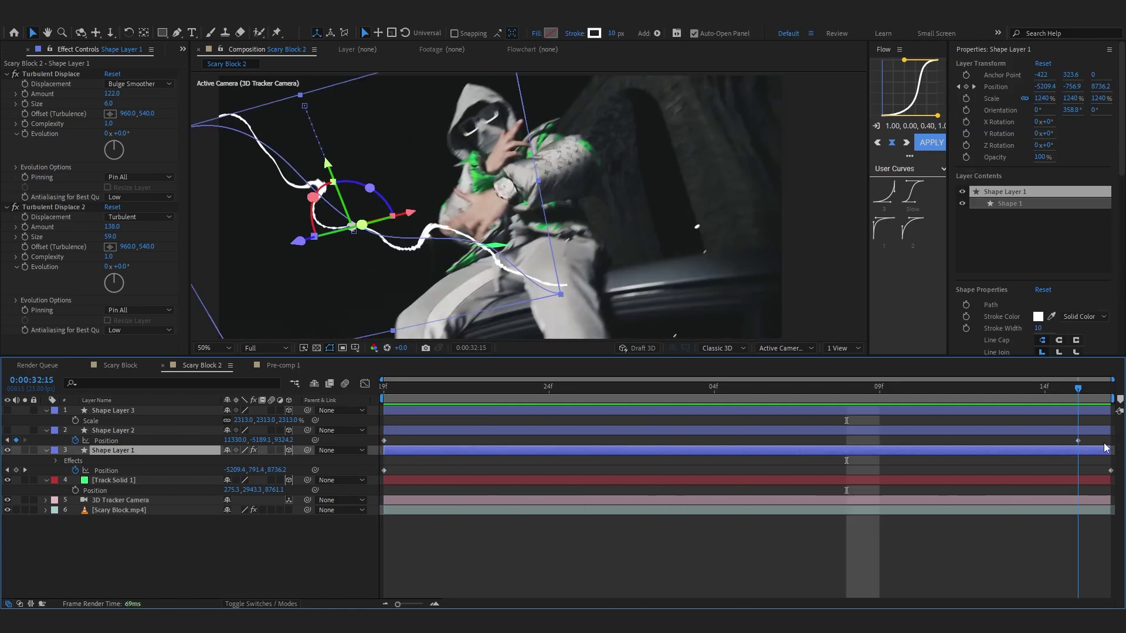
left_click_drag(1106, 447, 995, 440)
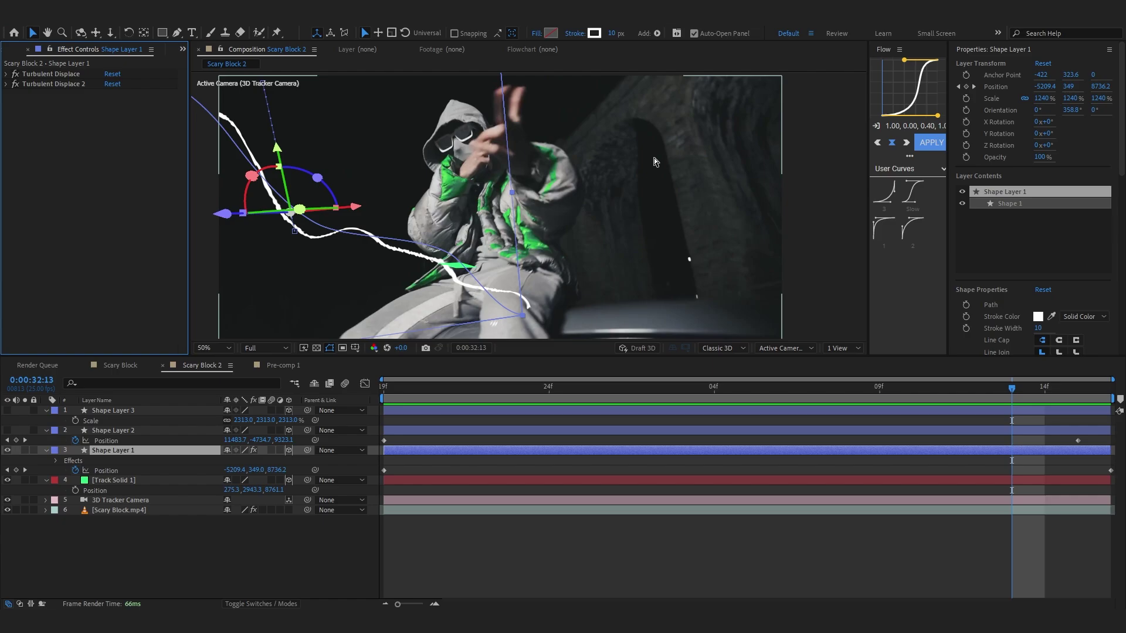
Step: Apply uni.Heatwave to Shape Layer 1 with a heat size of 91.7 and preview the distortion
key("ctrl+space")
type("heat")
key("Return")
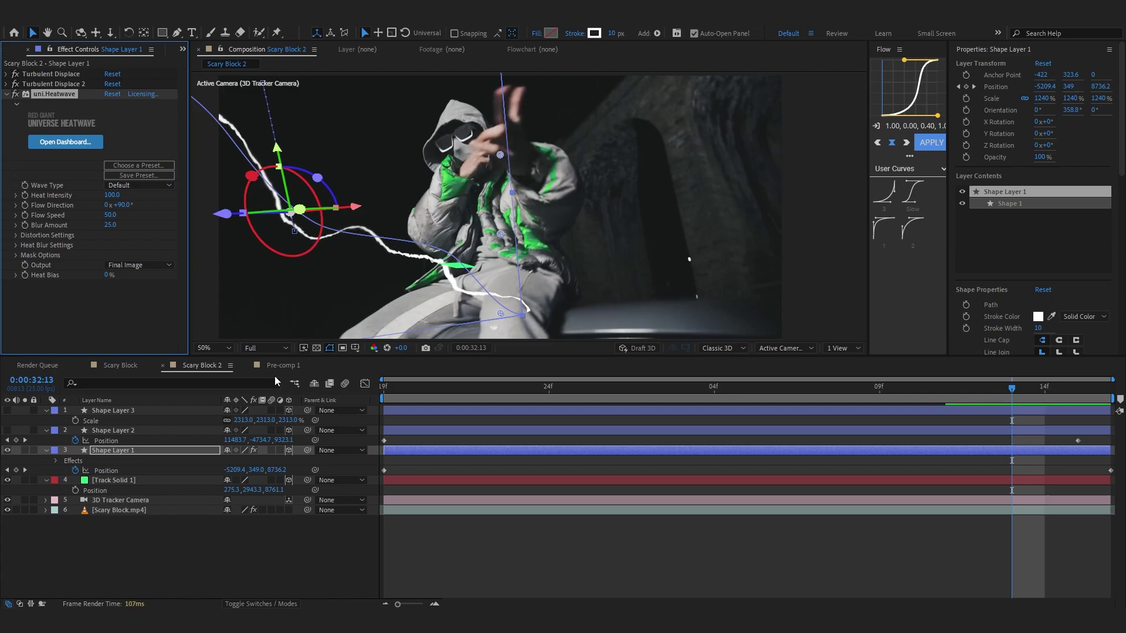
left_click(17, 235)
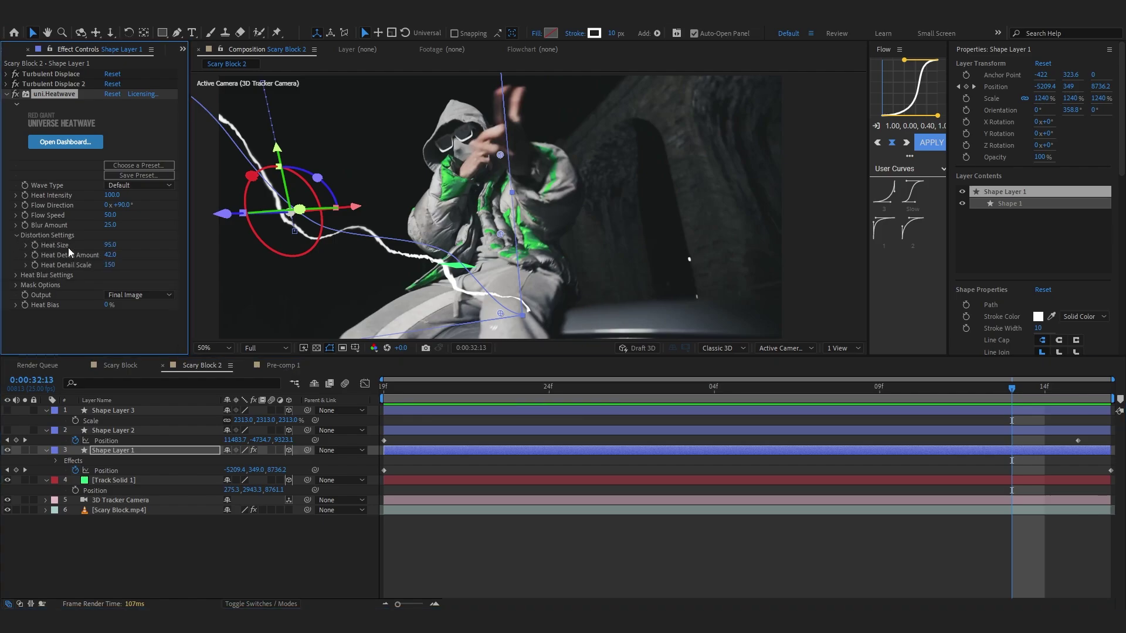
left_click_drag(107, 248, 92, 252)
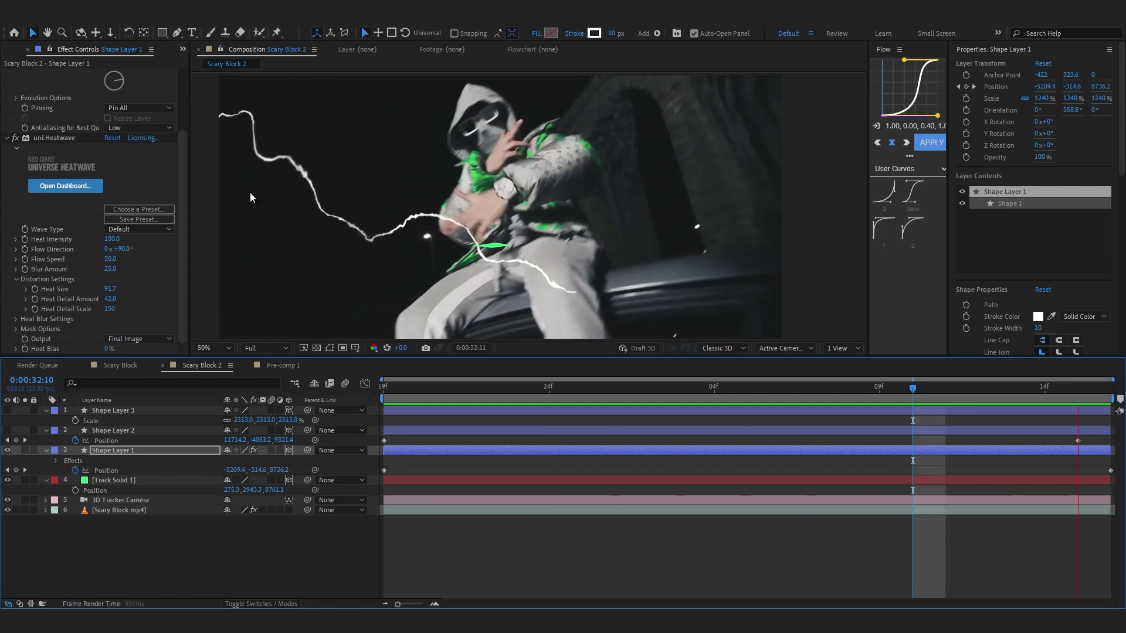
key("space")
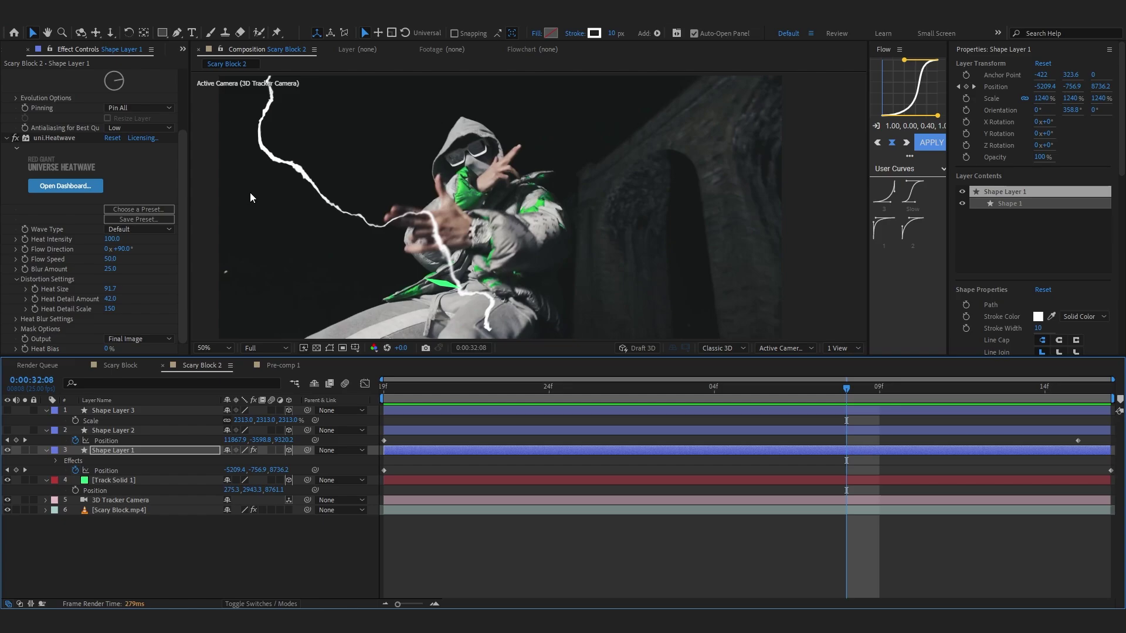
key("space")
Step: Apply Deep Glow to Shape Layer 1 with a radius of 473 and an exposure of 0.67
key("ctrl+space")
type("d")
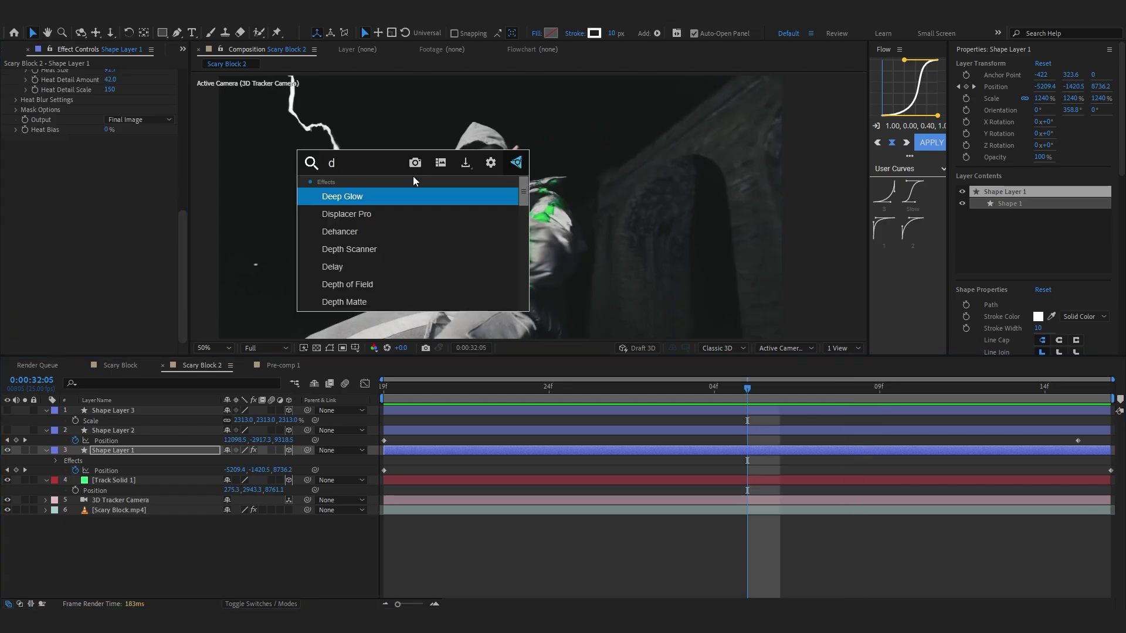
type("ee")
key("Return")
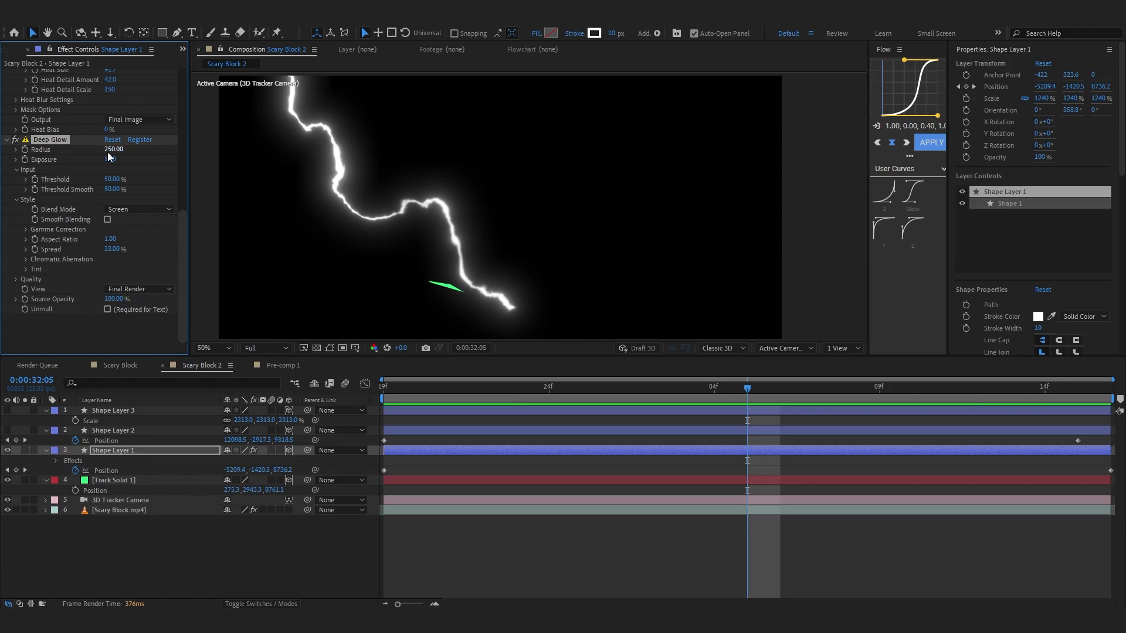
left_click_drag(108, 153, 220, 144)
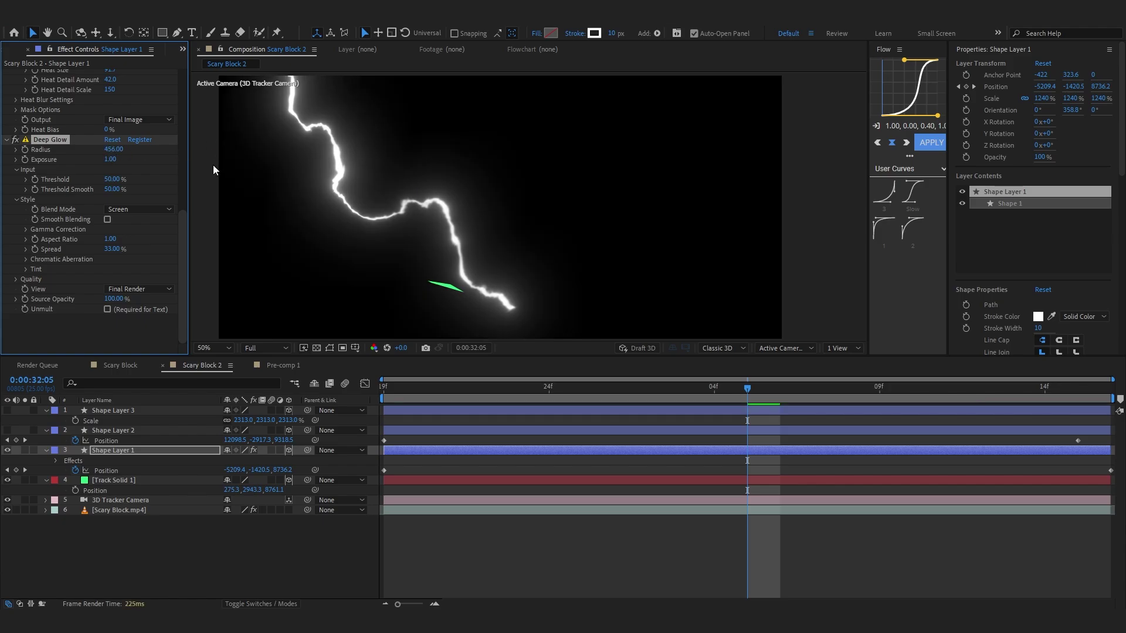
scroll(130, 190, "up", 1)
left_click_drag(122, 189, 84, 200)
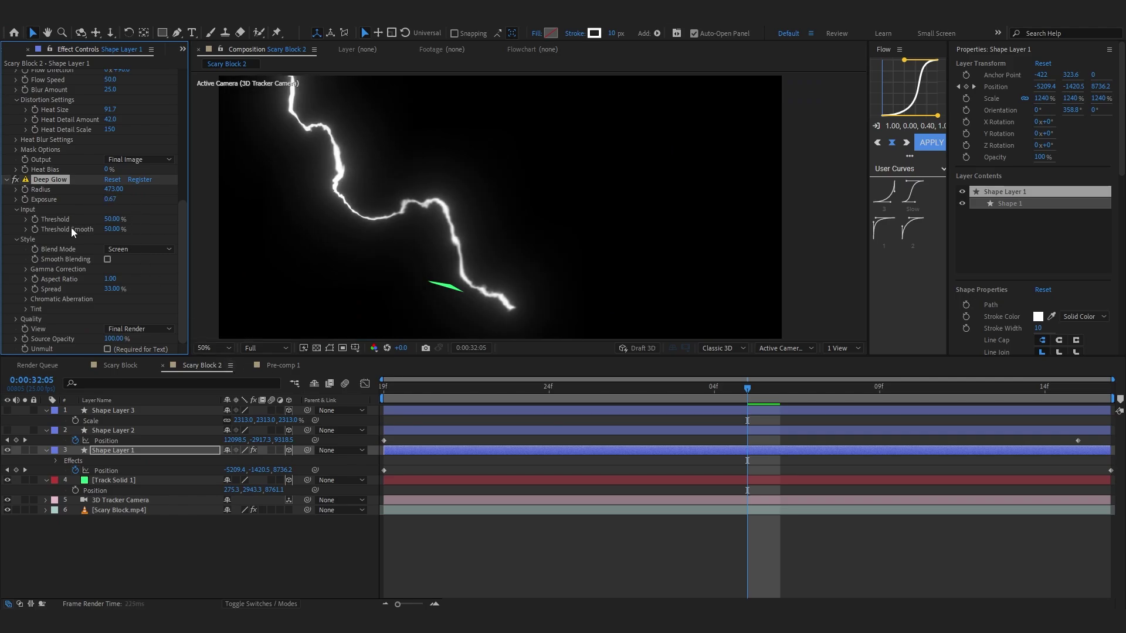
Step: Hide Track Solid 1 and enable the Deep Glow tint with the green color 1EFF00
left_click(7, 480)
left_click(26, 310)
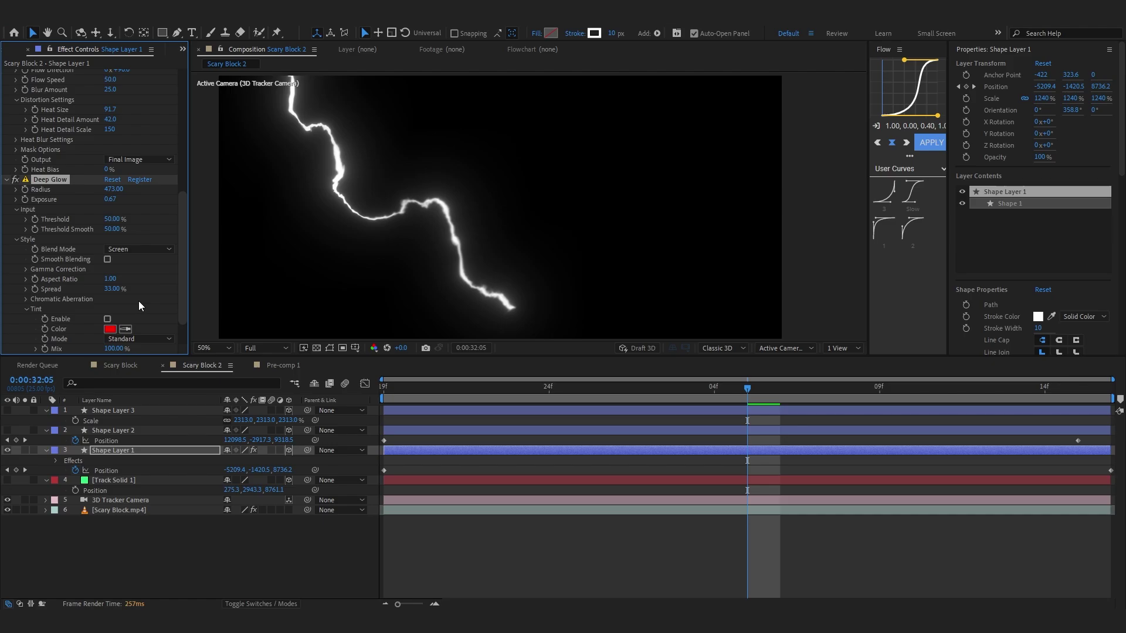
scroll(71, 288, "down", 2)
left_click(108, 279)
left_click(110, 289)
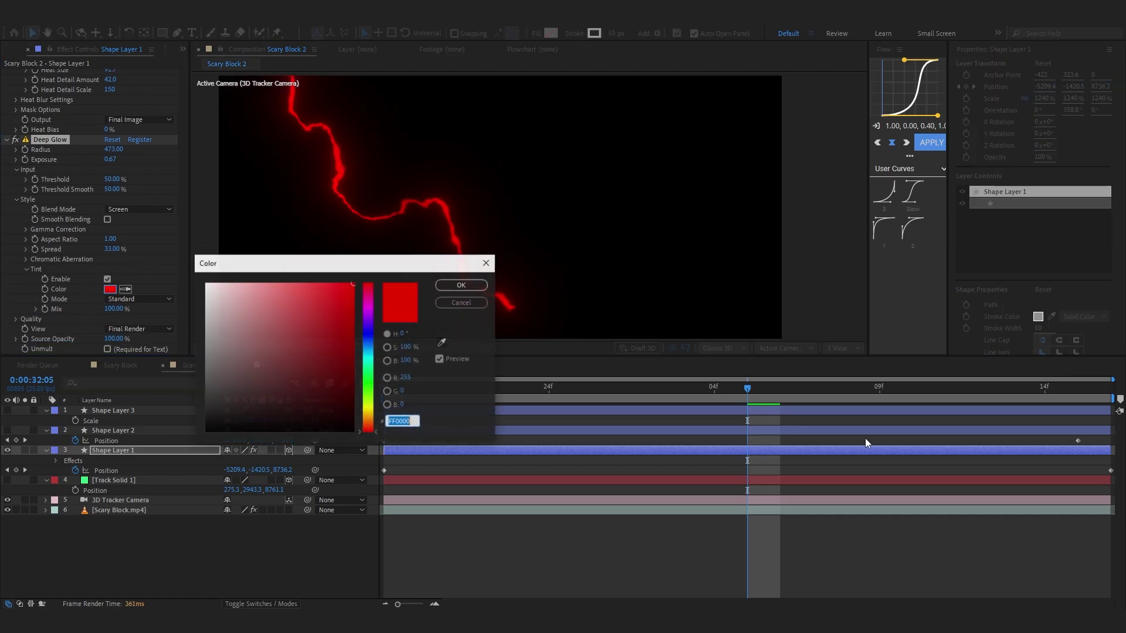
left_click(370, 393)
left_click_drag(370, 393, 369, 384)
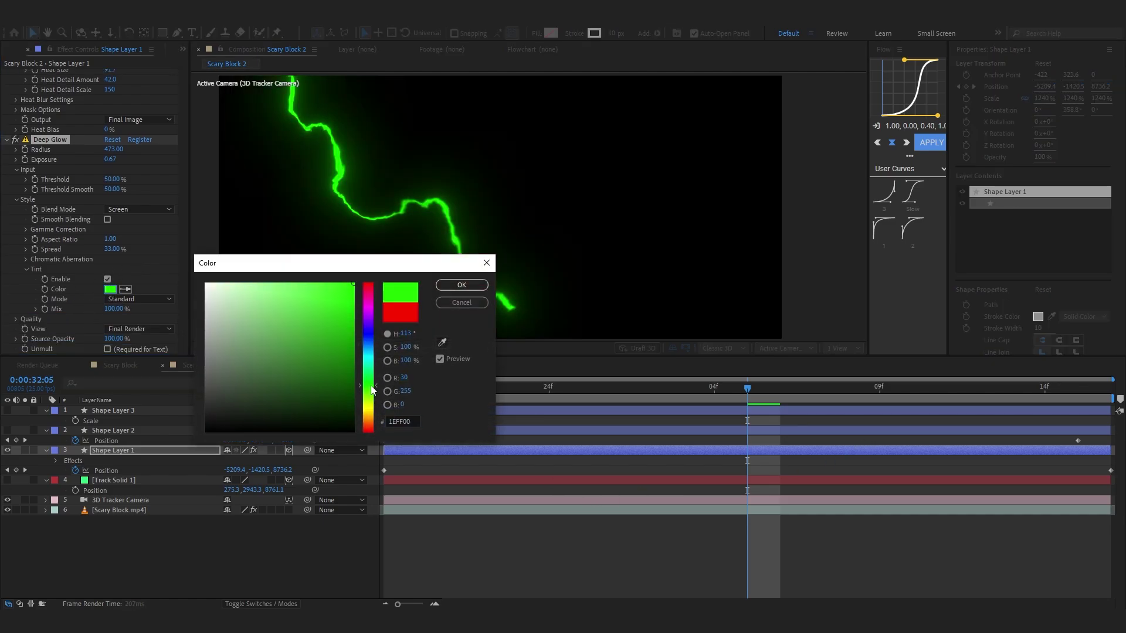
left_click(462, 285)
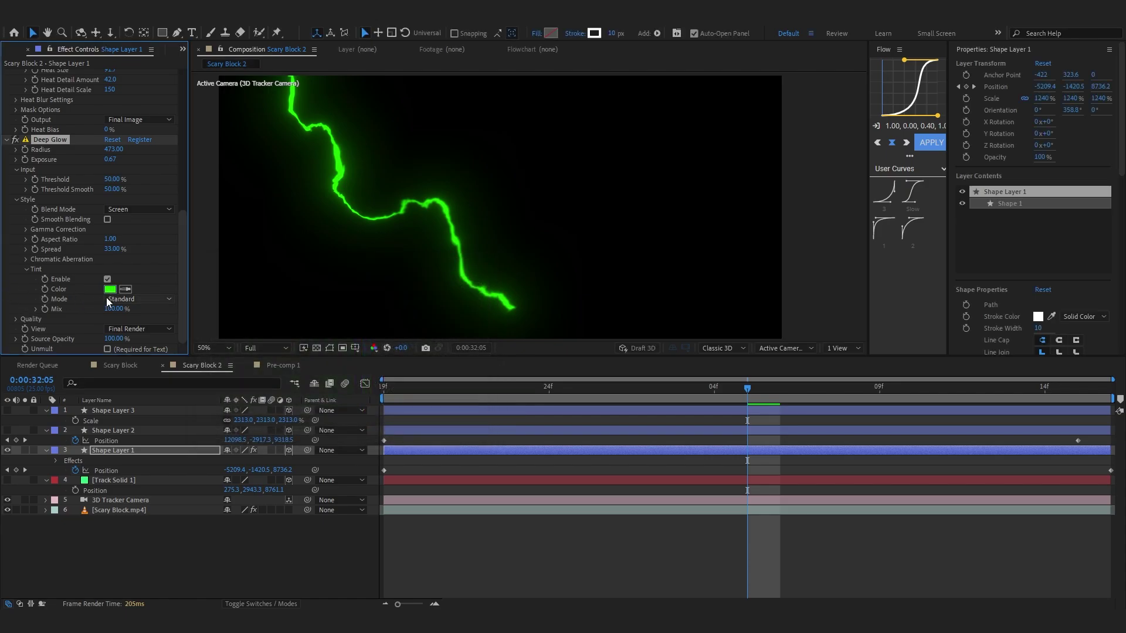
Step: Set the Deep Glow tint mode to Overlay with a 39% mix and preview the glowing line
left_click(107, 299)
left_click(132, 323)
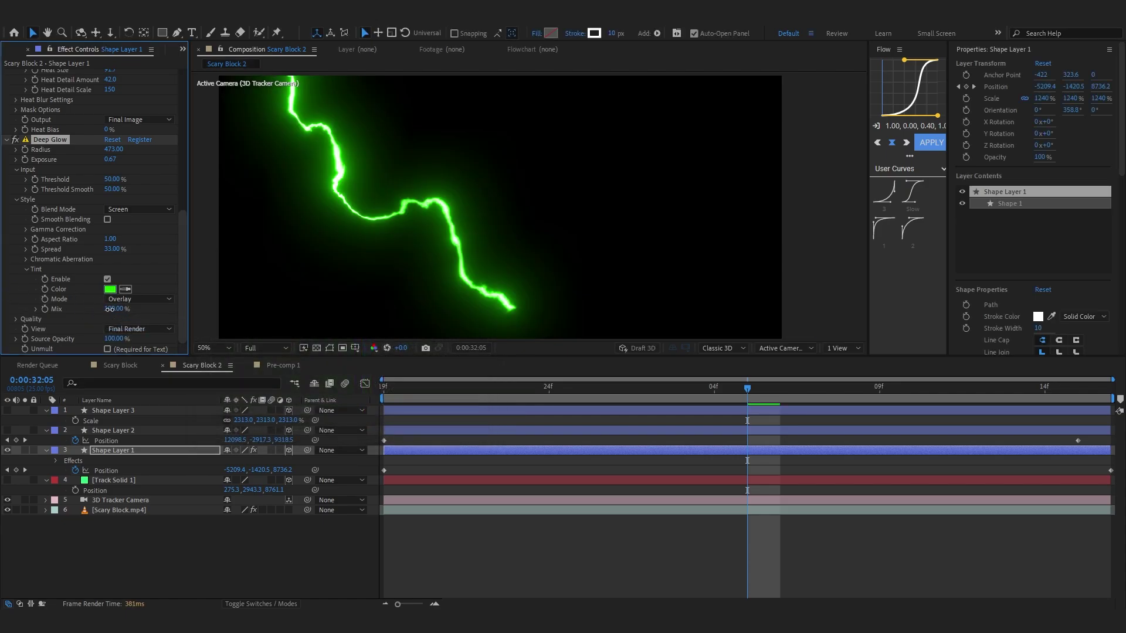
left_click_drag(87, 312, 78, 311)
key("space")
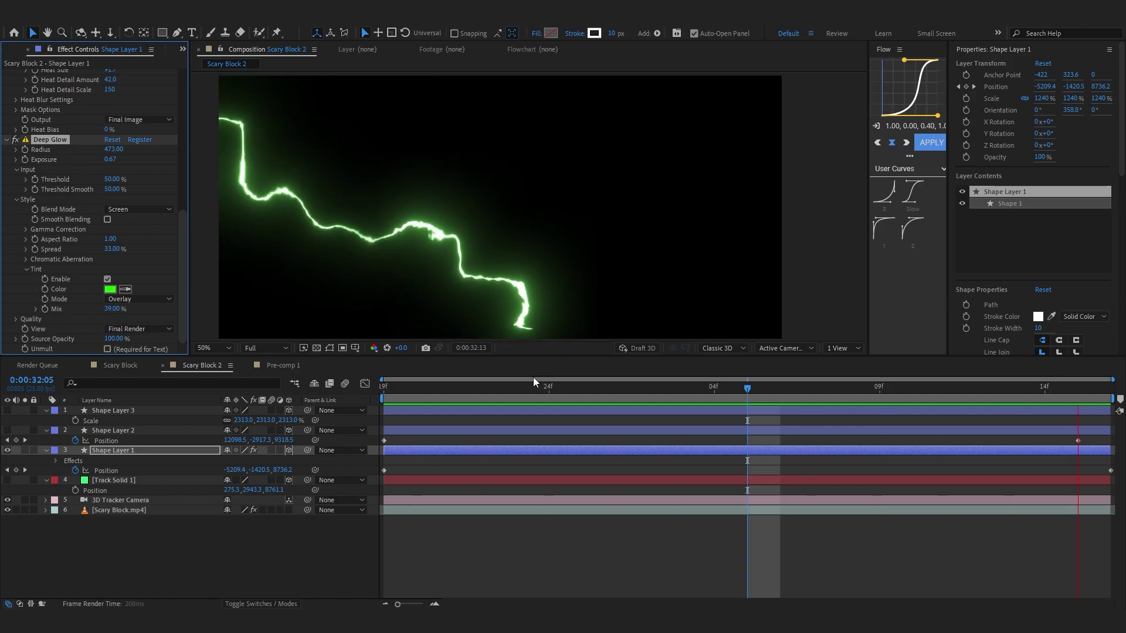
Step: Enable Unmult in Shape Layer 1's Deep Glow and preview the strand over the footage
key("space")
left_click_drag(585, 211, 703, 165)
scroll(703, 166, "down", 2)
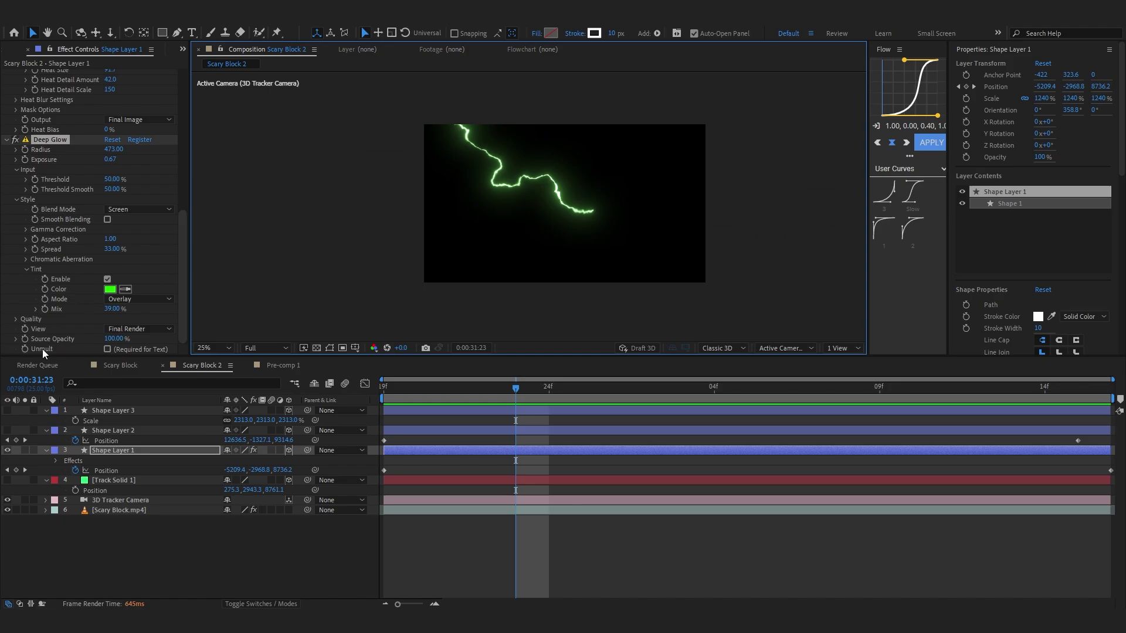
left_click(108, 348)
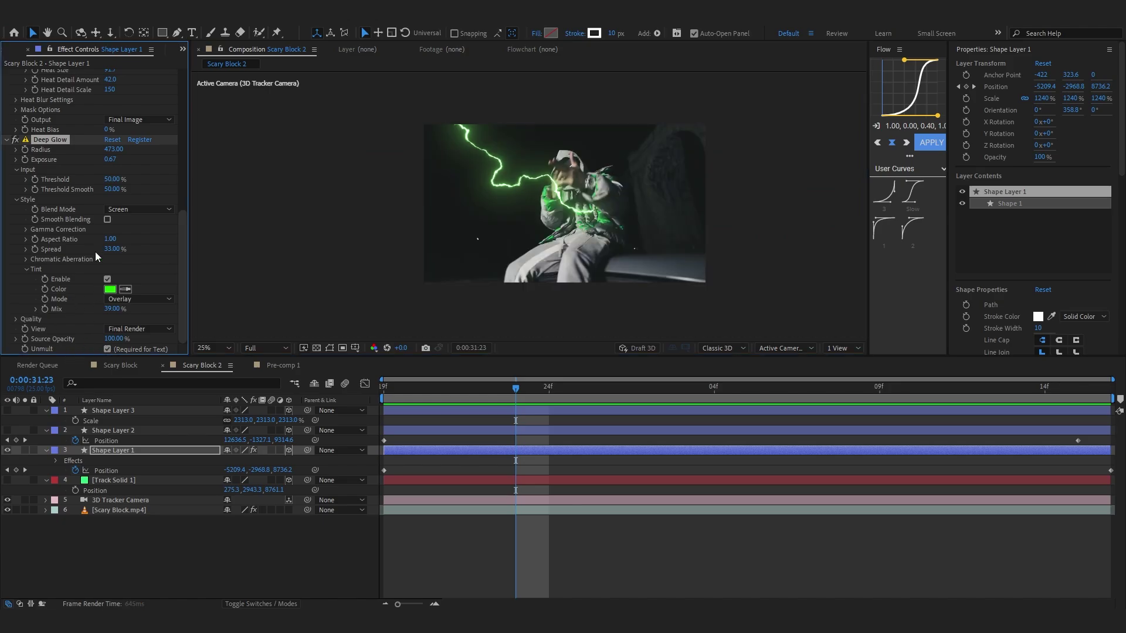
scroll(95, 251, "up", 5)
left_click_drag(509, 414, 832, 417)
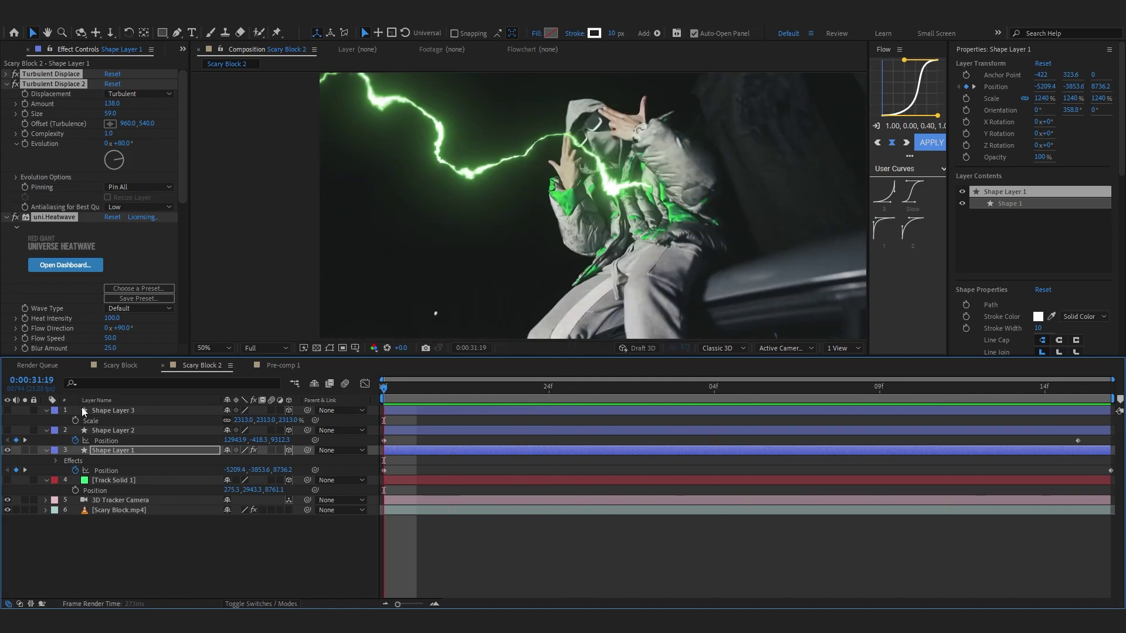
key("space")
Step: Copy all effects from Shape Layer 1 onto Shape Layer 2 and Shape Layer 3 and preview the three strands
left_click(93, 259)
key("ctrl+a")
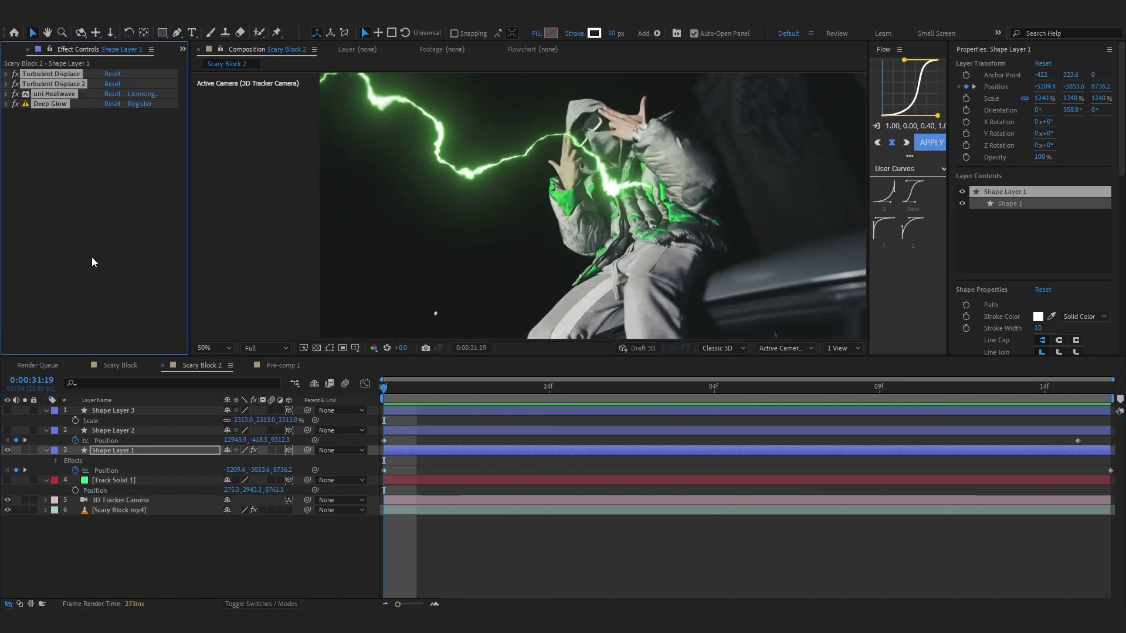
left_click(96, 433)
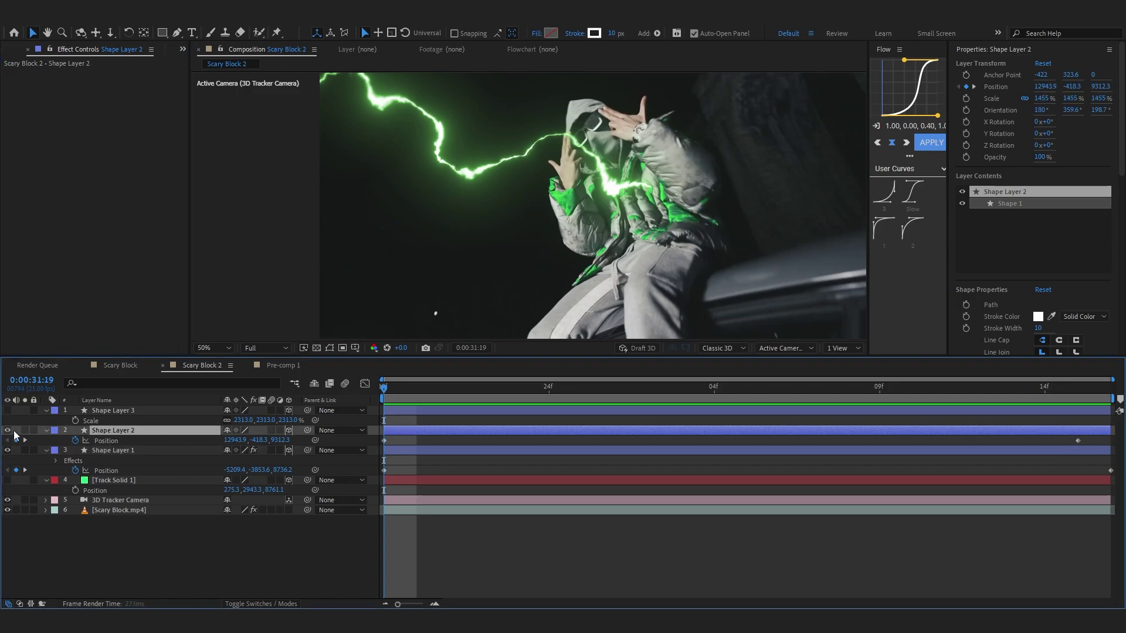
key("ctrl+v")
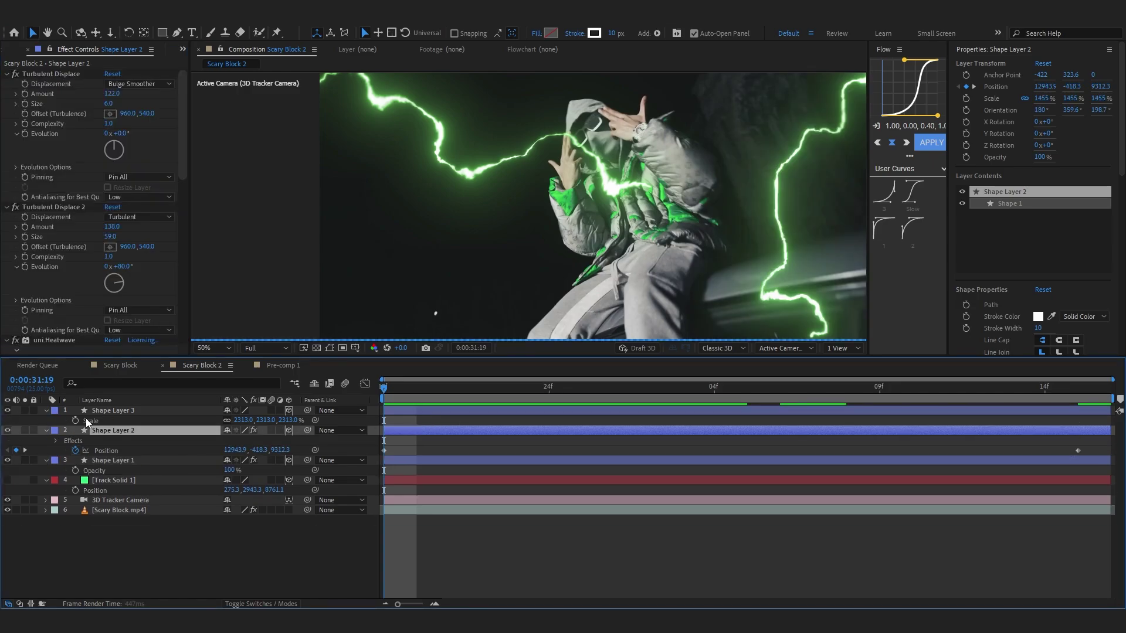
left_click(94, 411)
key("ctrl+v")
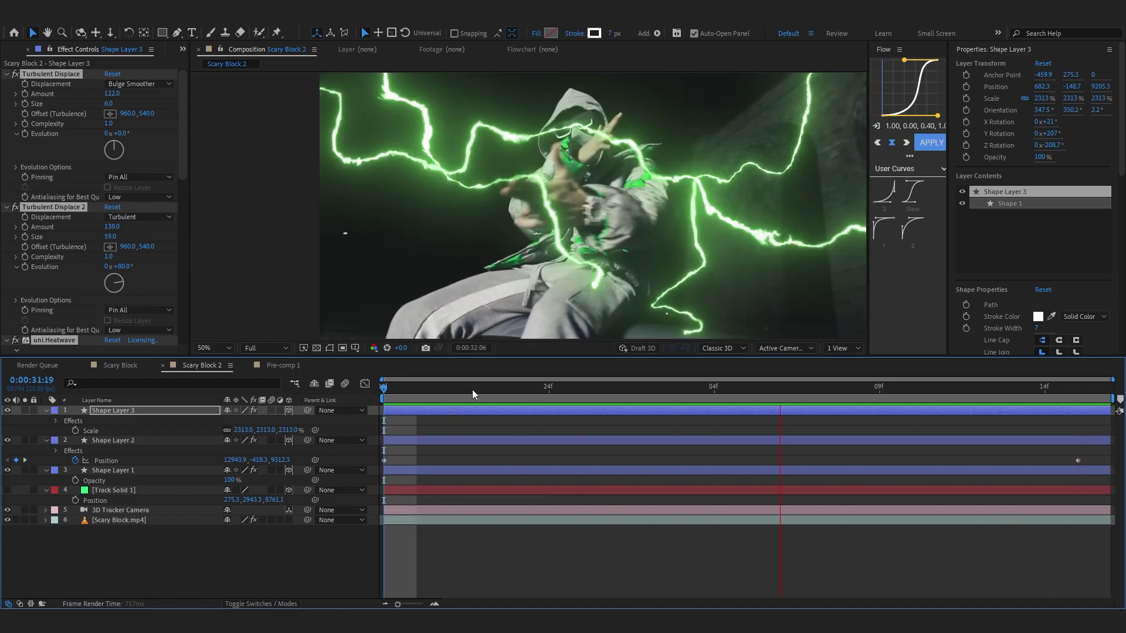
key("space")
Step: Duplicate Scary Block.mp4, isolate the performer on the upper copy with Roto Brush, and freeze the propagation
scroll(631, 212, "up", 4)
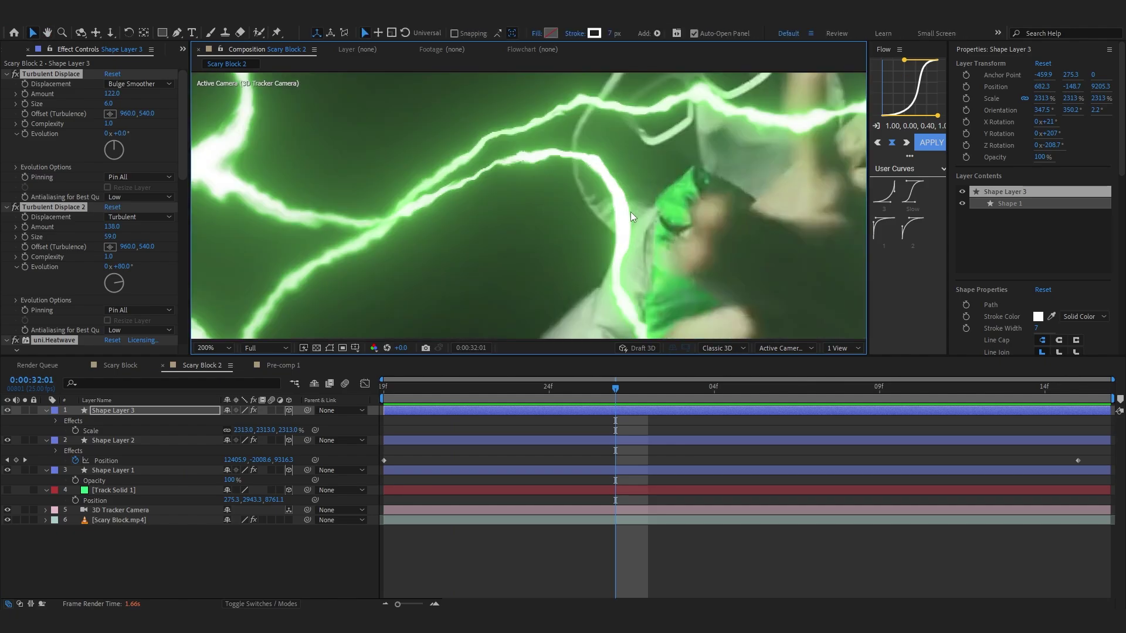
scroll(631, 212, "down", 2)
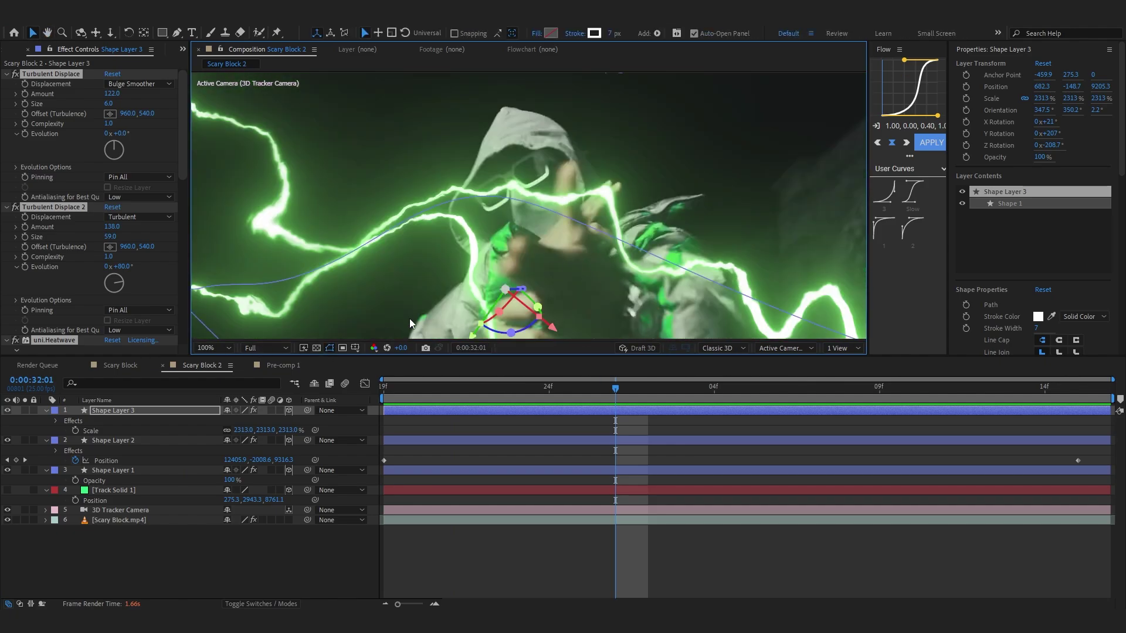
scroll(568, 180, "down", 4)
key("h")
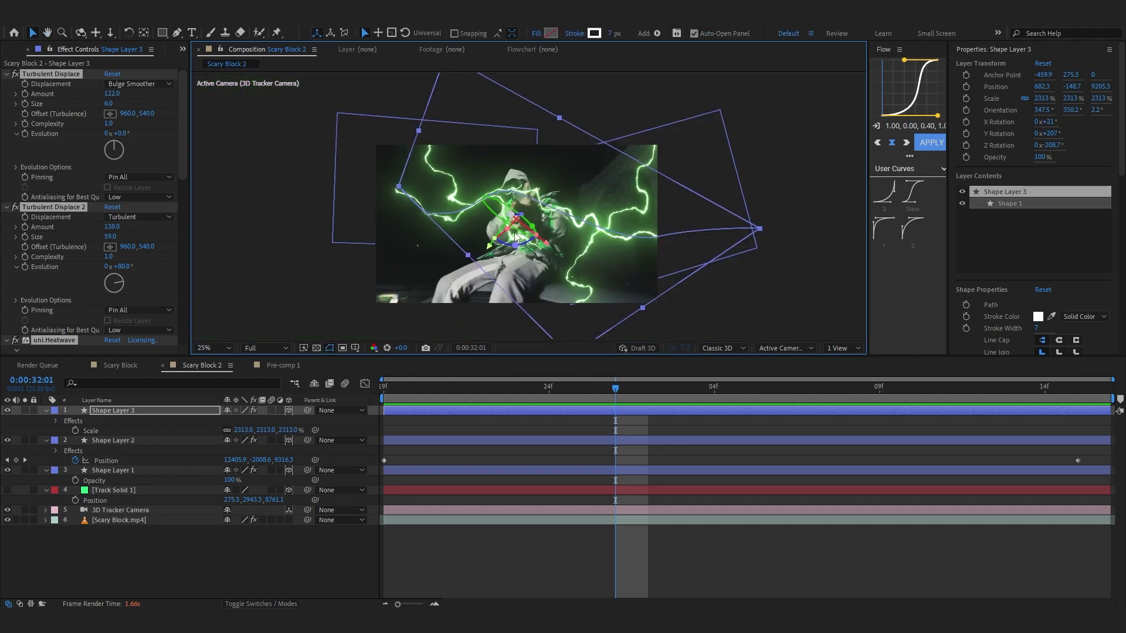
left_click_drag(544, 219, 576, 199)
left_click(141, 521)
scroll(677, 214, "up", 2)
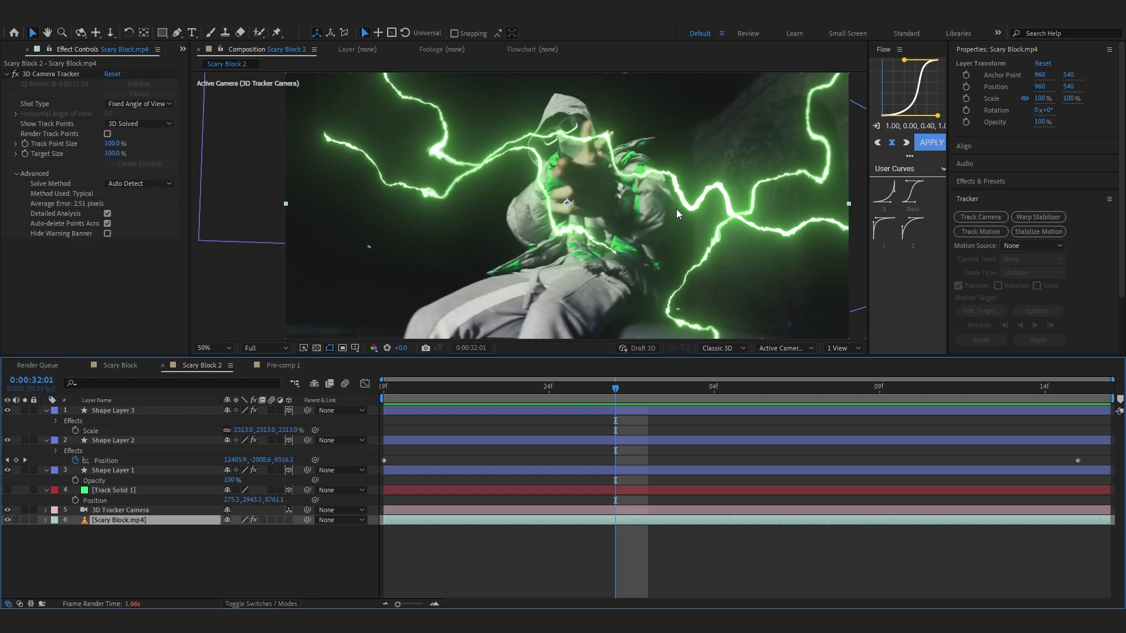
left_click(7, 520)
key("ctrl+z")
key("ctrl+shift+z")
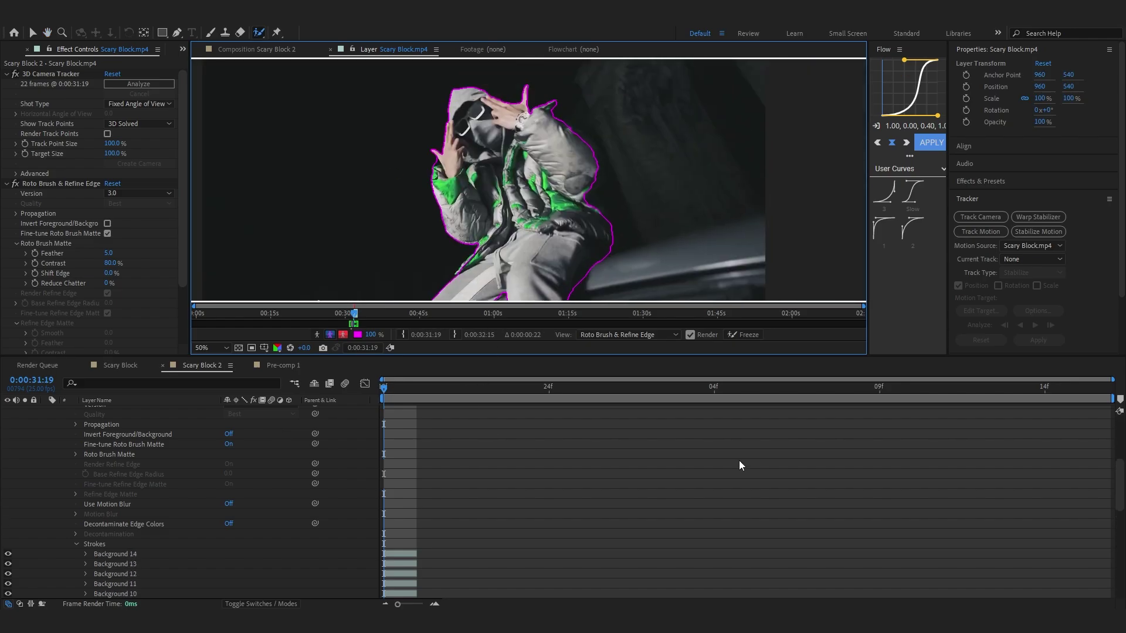
scroll(740, 465, "up", 5)
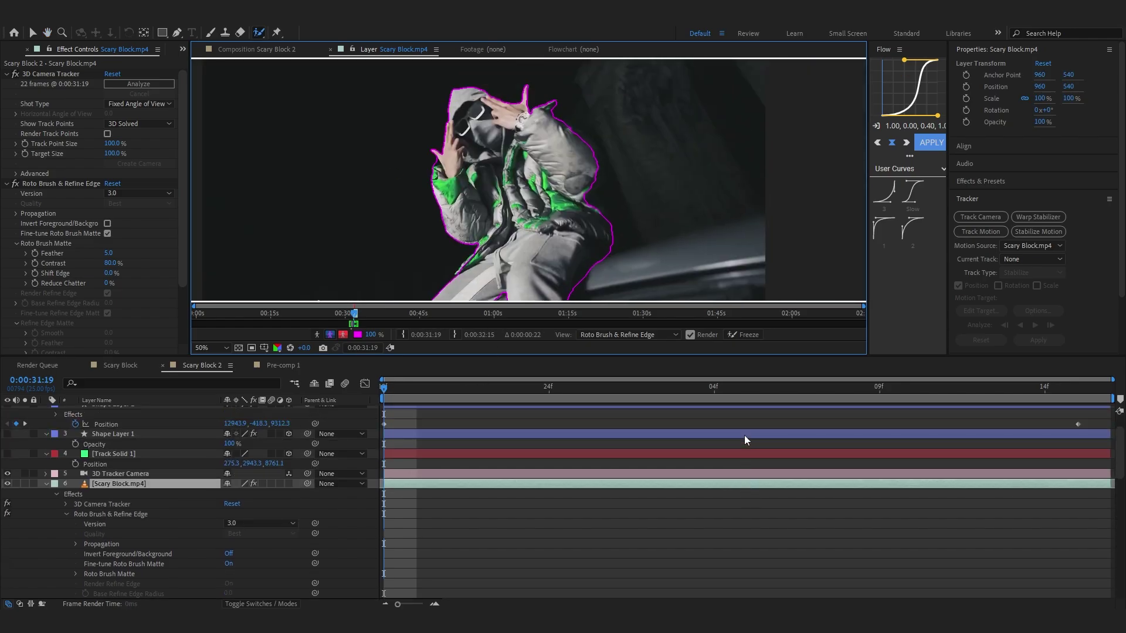
left_click(746, 334)
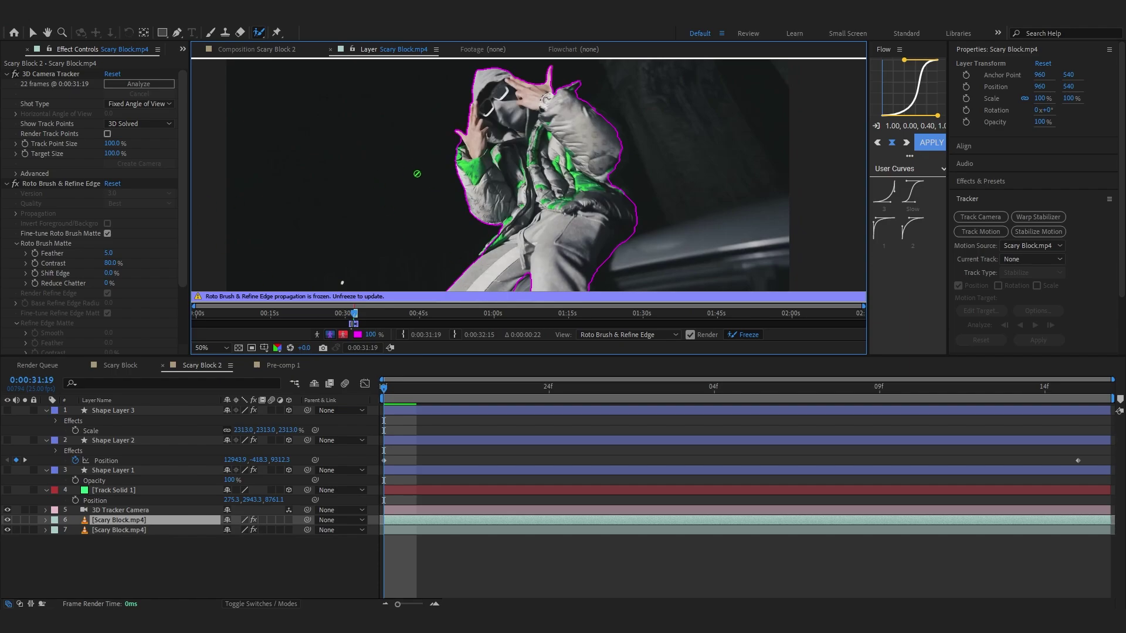
Step: Show the three shape layers in the composition and move Shape Layer 3 between the two Scary Block.mp4 layers
left_click(271, 54)
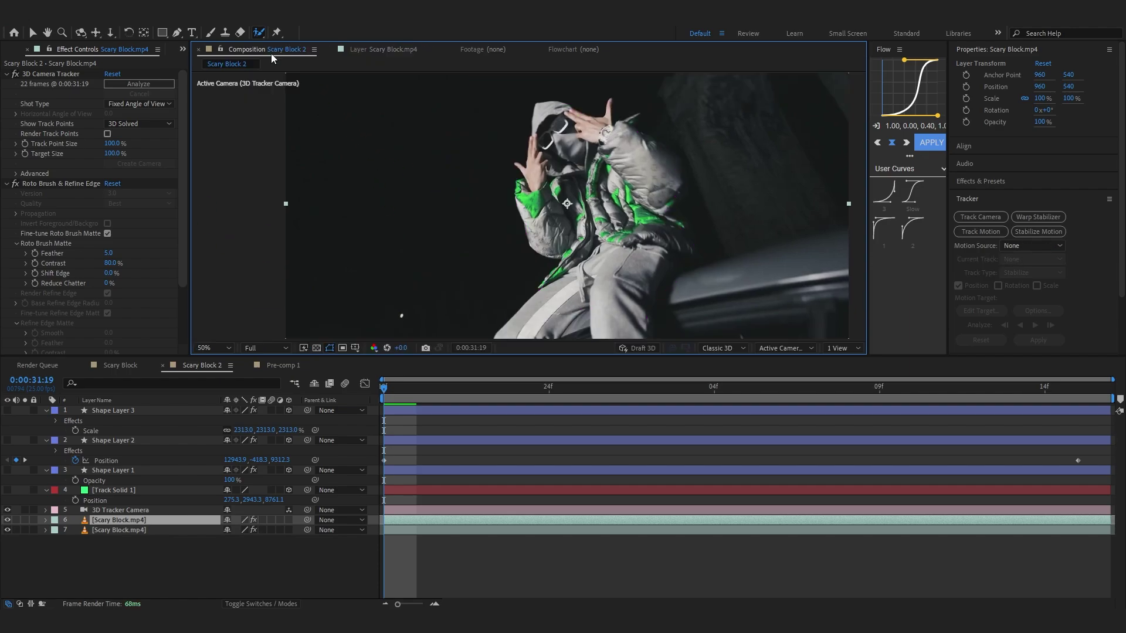
left_click_drag(7, 470, 7, 410)
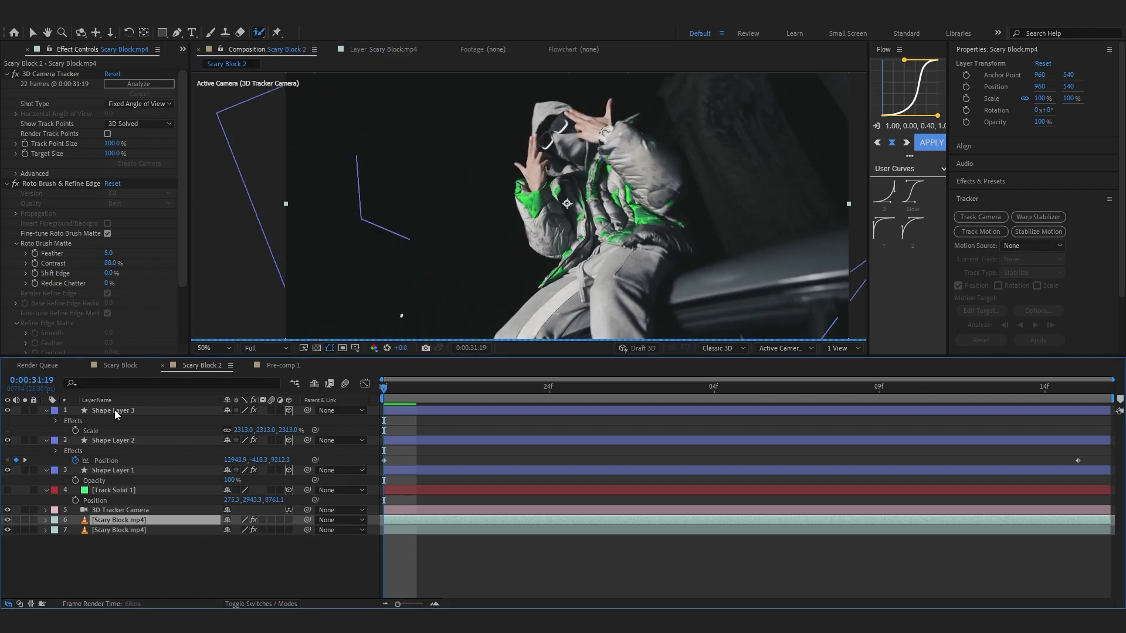
left_click(146, 410)
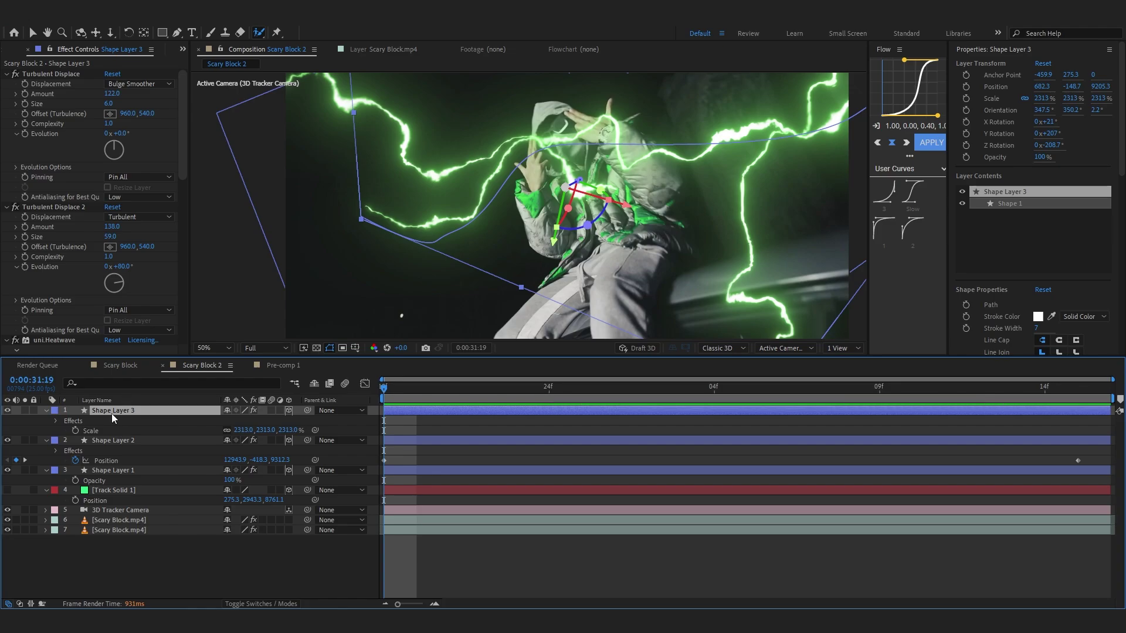
left_click_drag(111, 412, 112, 526)
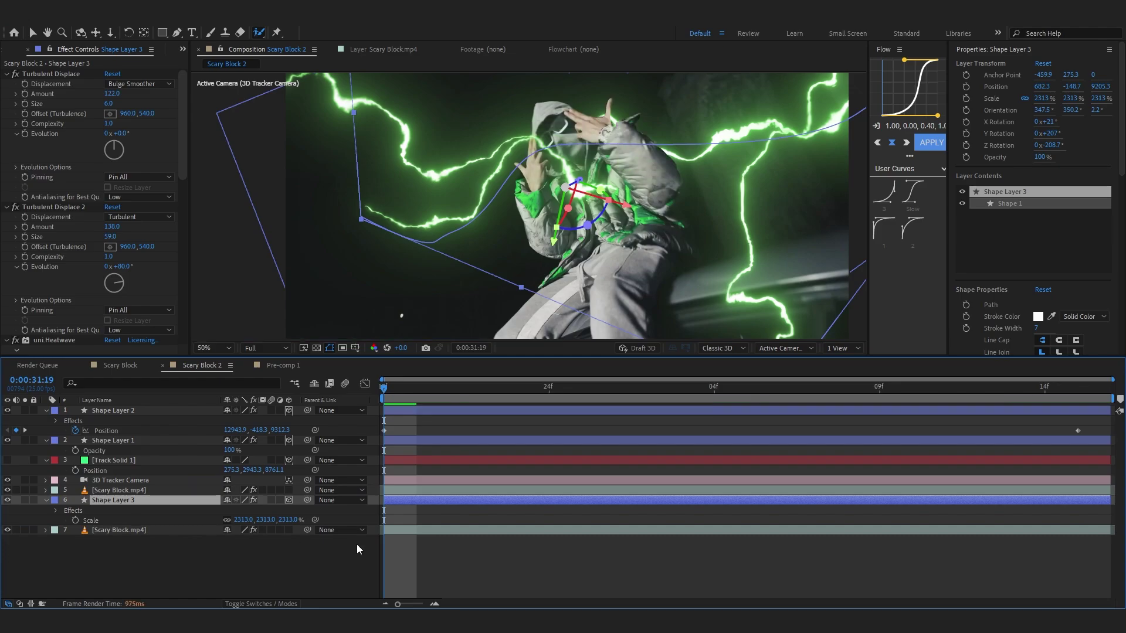
Step: Reposition Shape Layer 3 behind the performer and set its Y rotation to 196°
key("r")
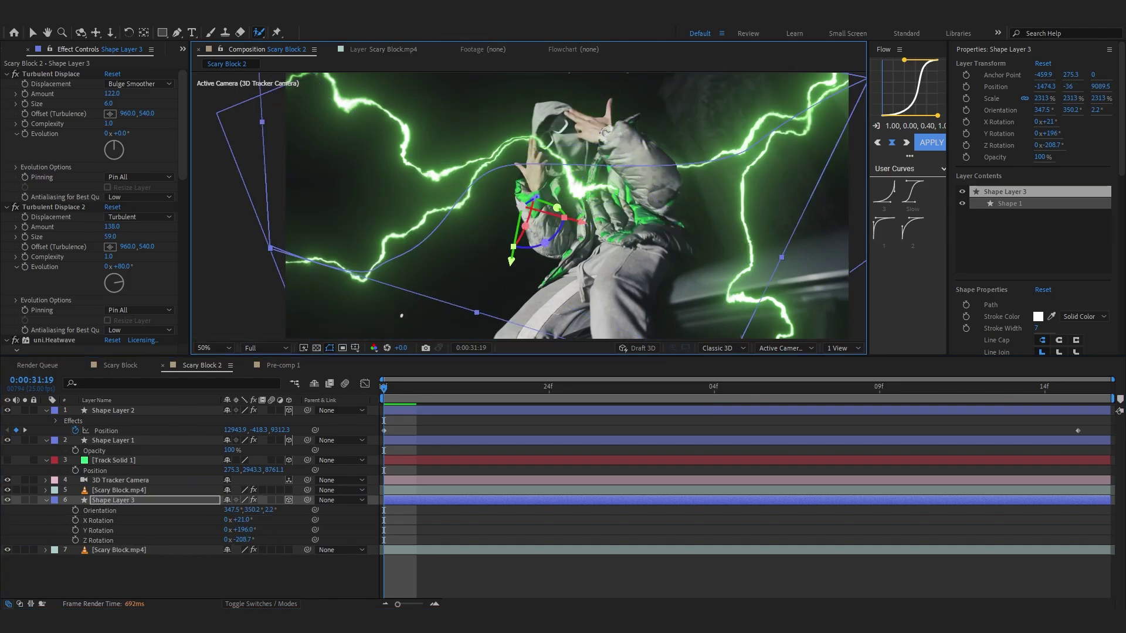
mouse_move(678, 189)
left_mouse_down()
mouse_move(690, 202)
mouse_move(680, 185)
left_mouse_up()
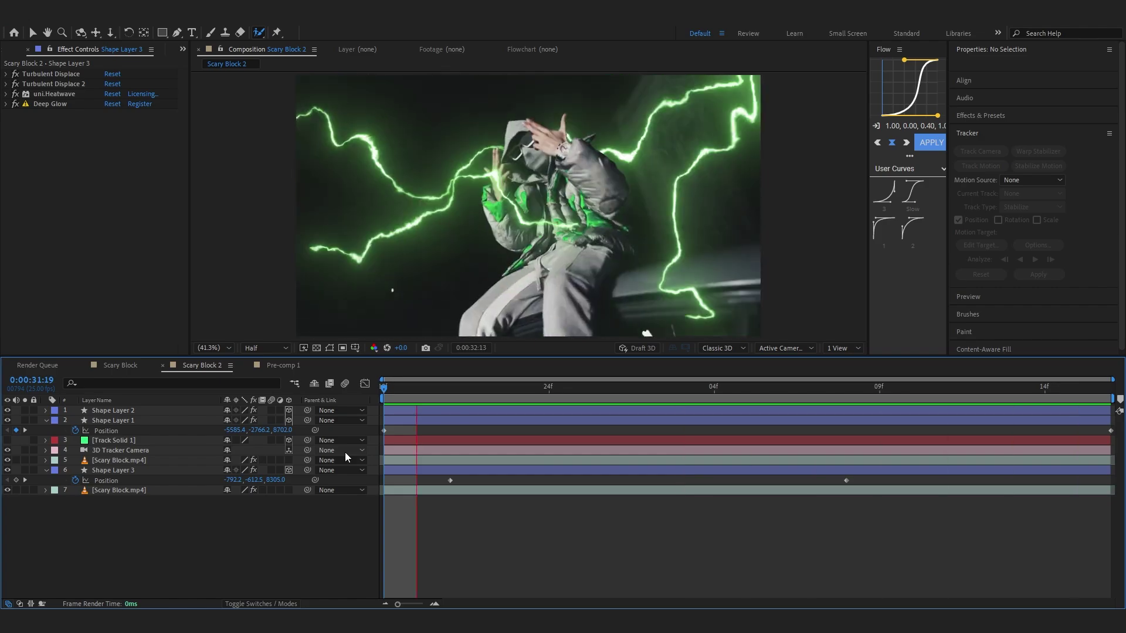
Step: Pre-compose all seven layers of Scary Block 2 into one new composition
key("ctrl+a")
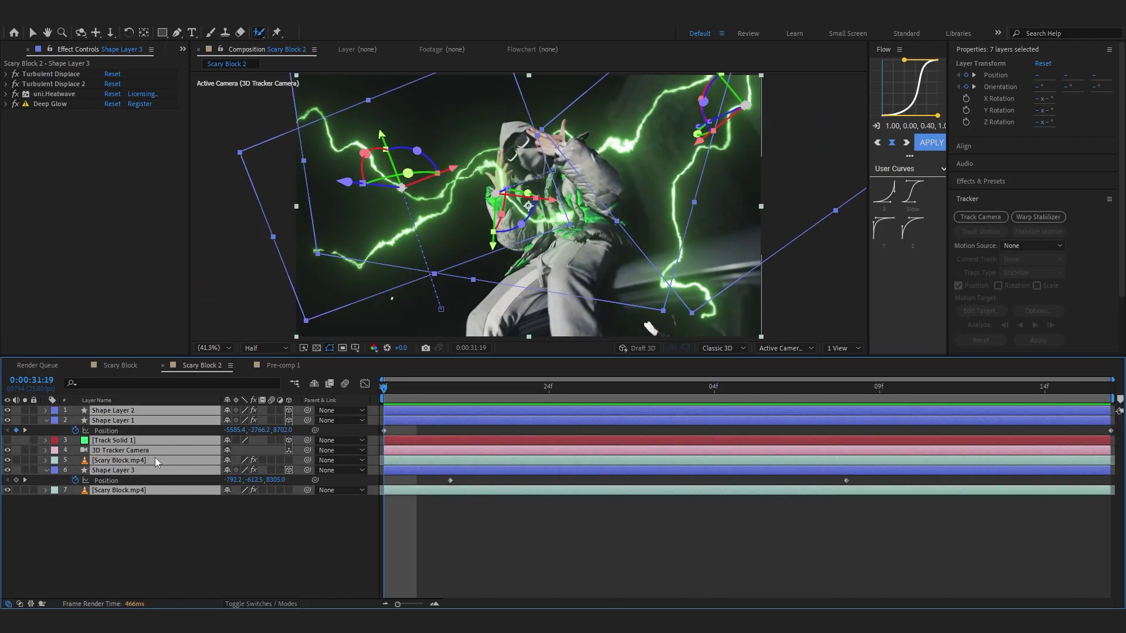
key("ctrl+shift+a")
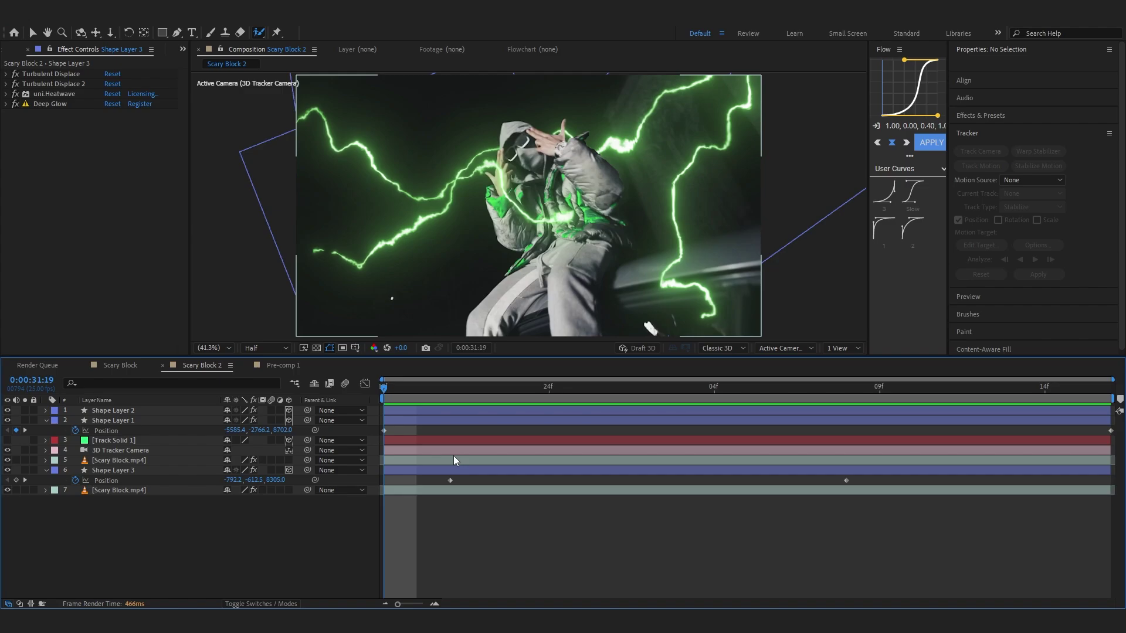
key("ctrl+a")
right_click(190, 471)
left_click(232, 397)
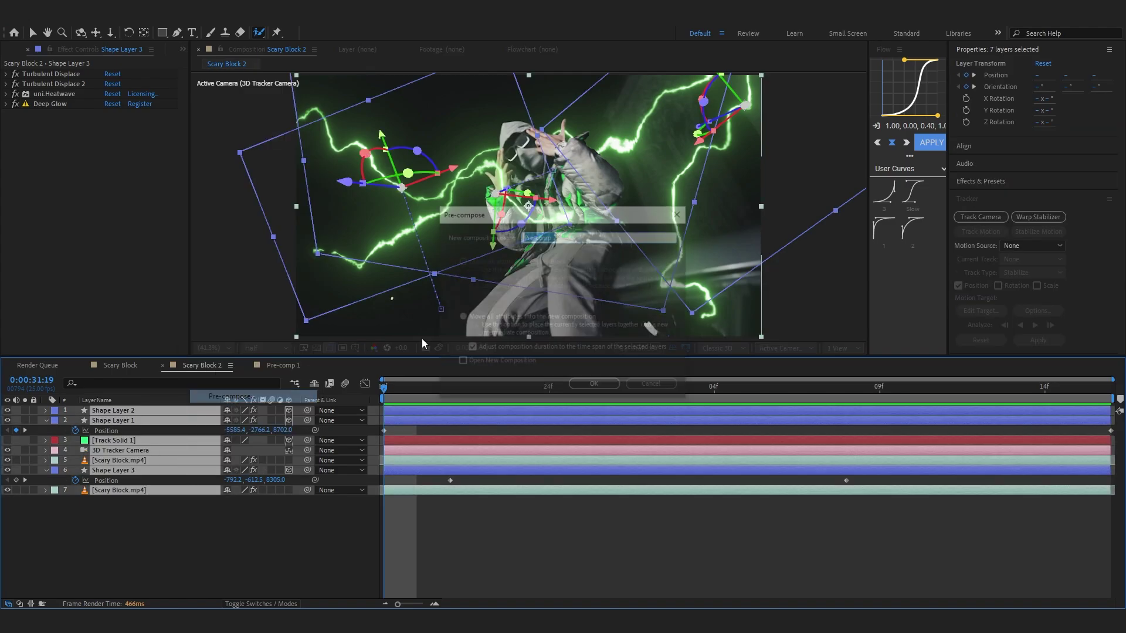
left_click(591, 384)
Step: Apply Curves to the pre-composed layer and shape the RGB curve into a gentle S for more contrast
key("ctrl+space")
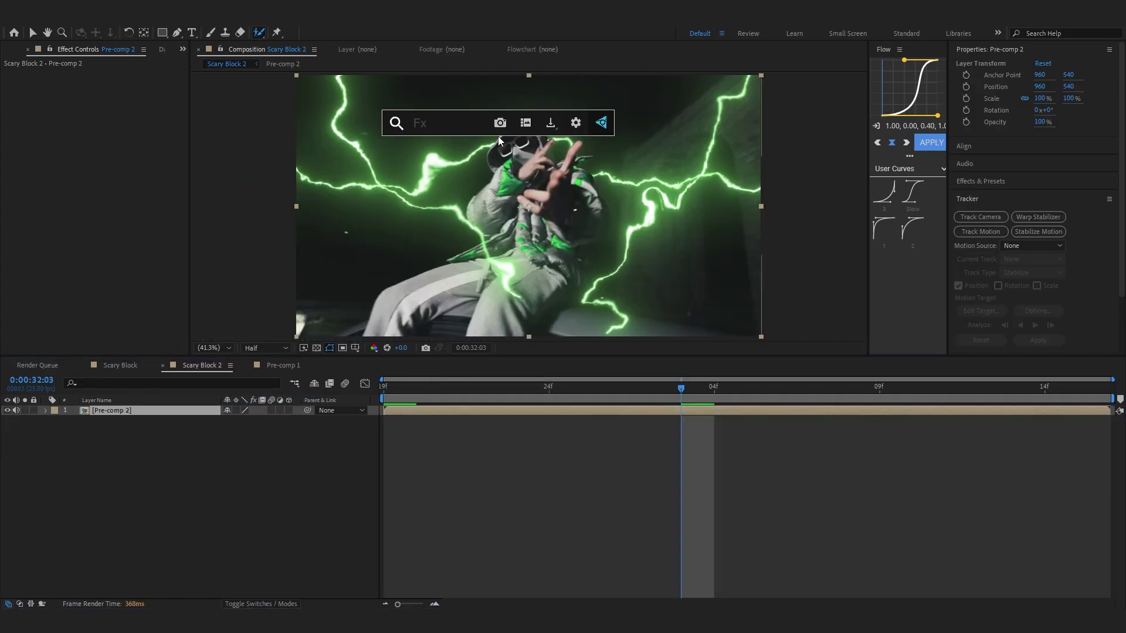
type("cur")
key("Return")
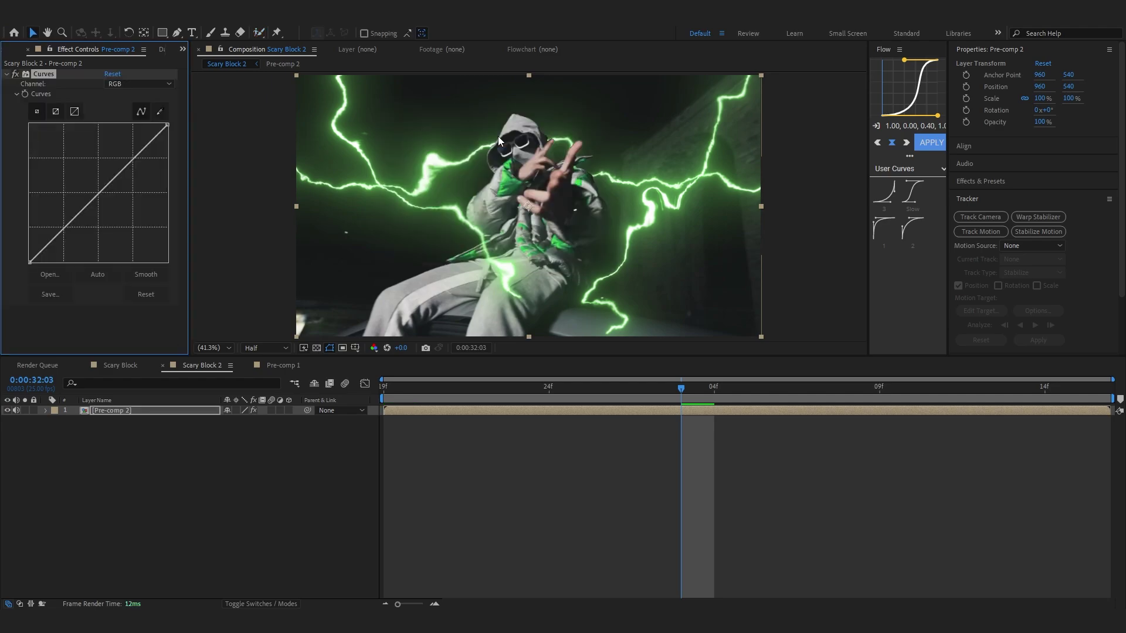
left_click_drag(68, 223, 68, 232)
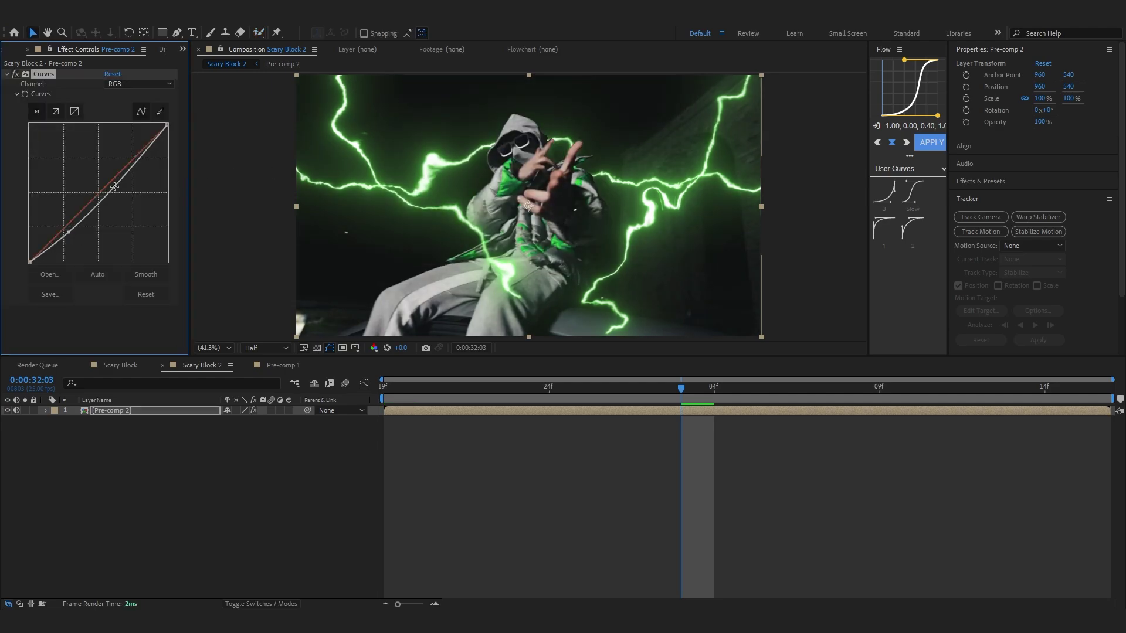
left_click_drag(135, 168, 133, 164)
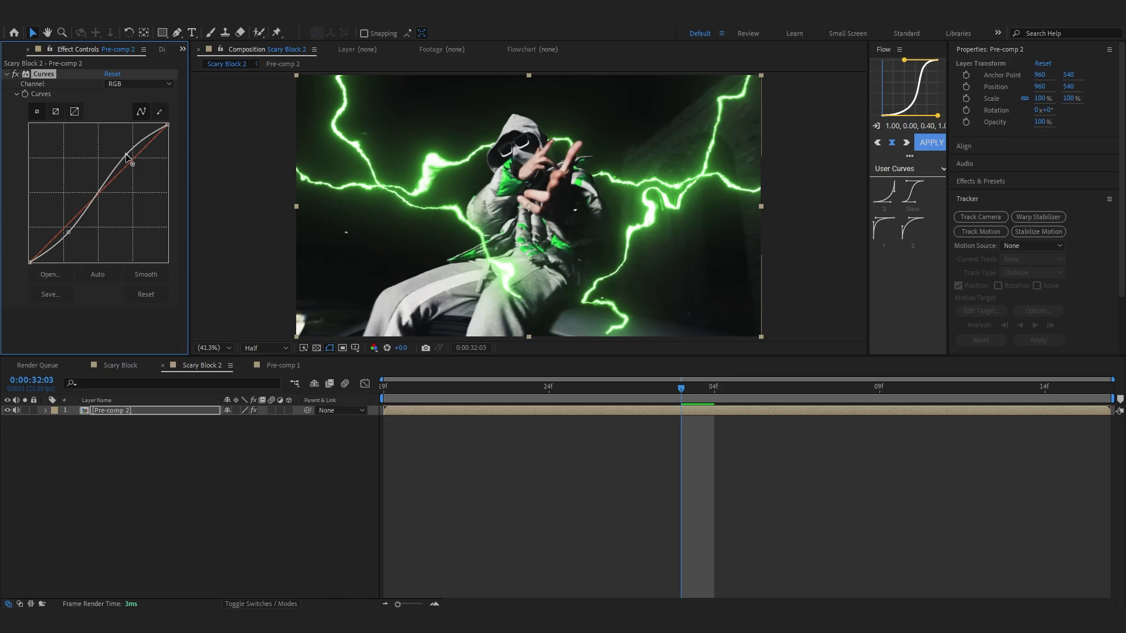
left_click_drag(67, 238, 69, 241)
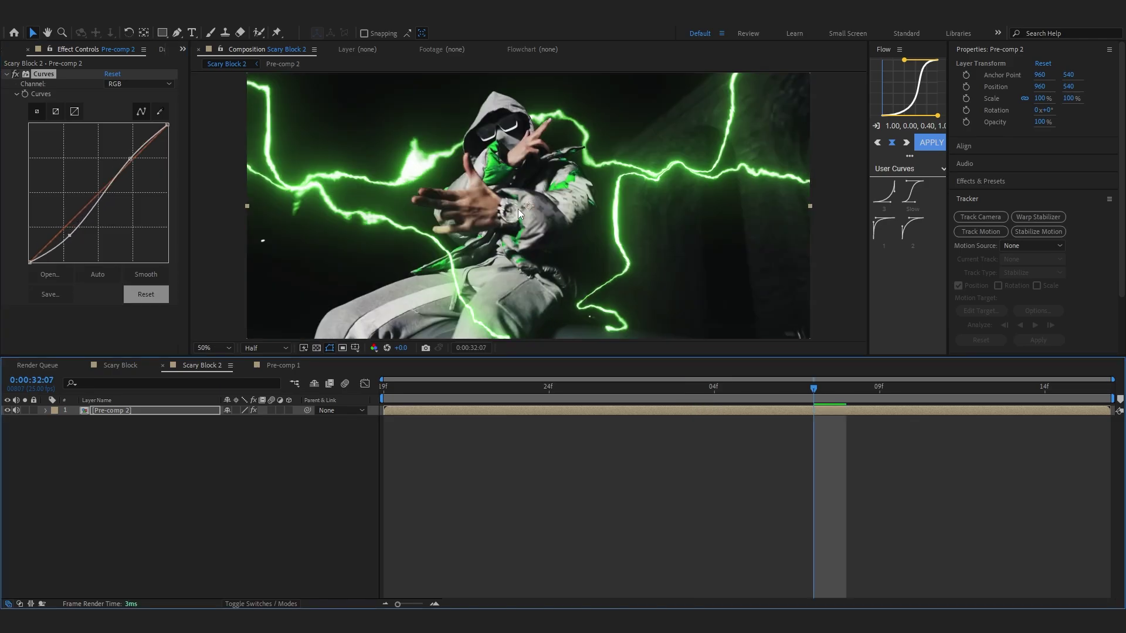
Step: Apply S_Glint to the pre-composed layer and set its brightness to 0.62
key("ctrl+space")
type("glint")
key("Return")
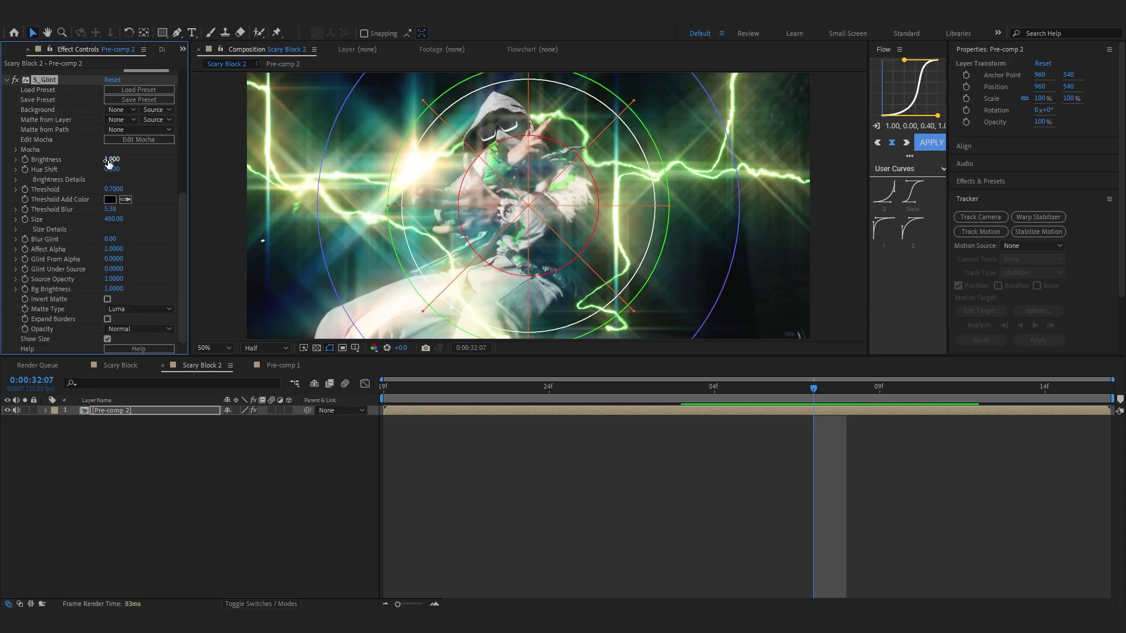
left_click_drag(99, 166, 92, 168)
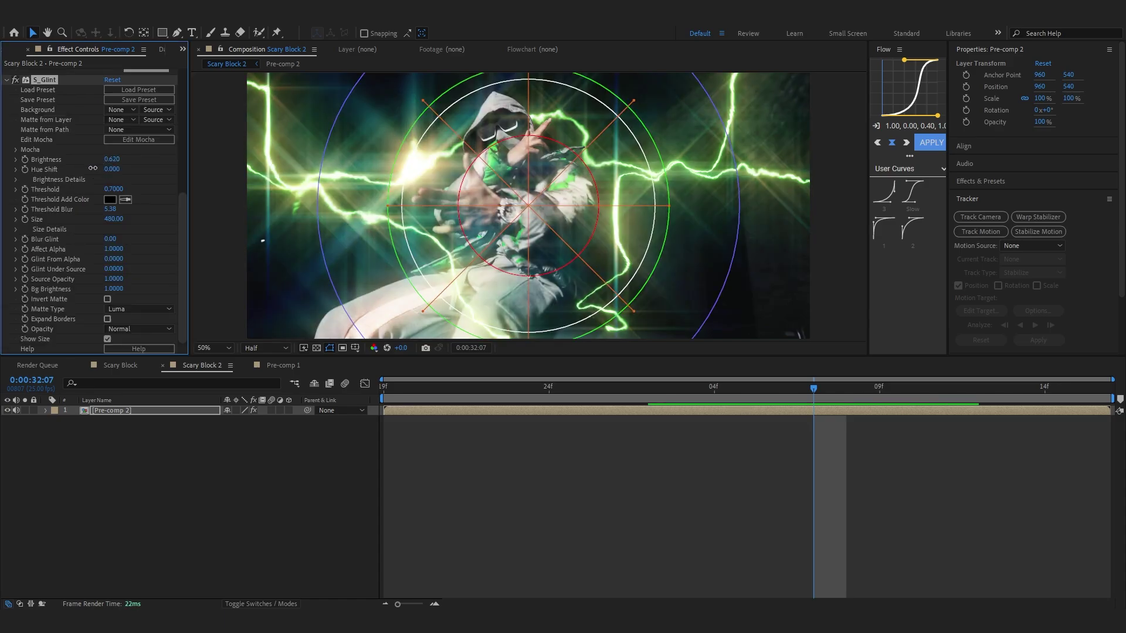
Step: Set S_Glint's Size Y, Size Diag1, Size Diag2, Size Red and Size Blue to 0 for horizontal green glints
left_click(16, 230)
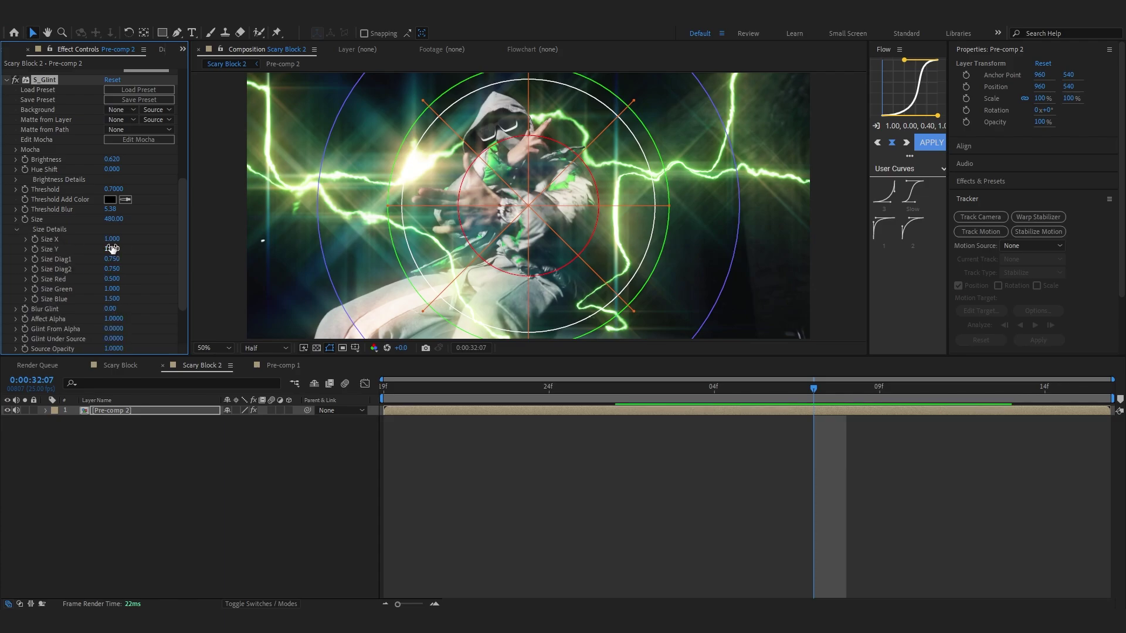
left_click_drag(21, 250, 11, 252)
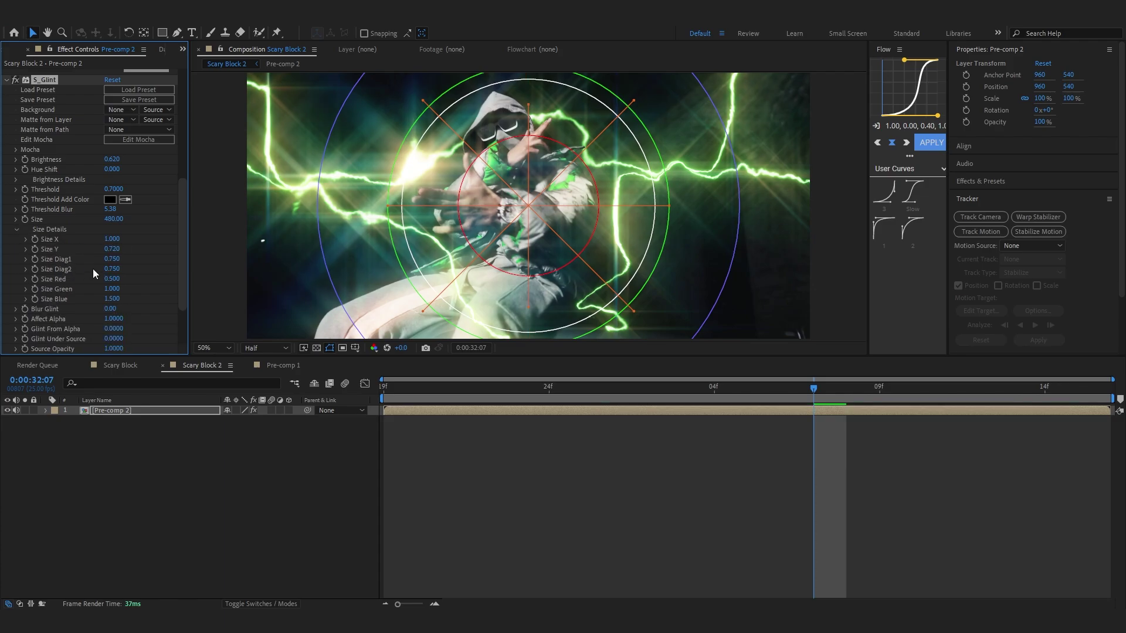
left_click_drag(110, 260, 3, 295)
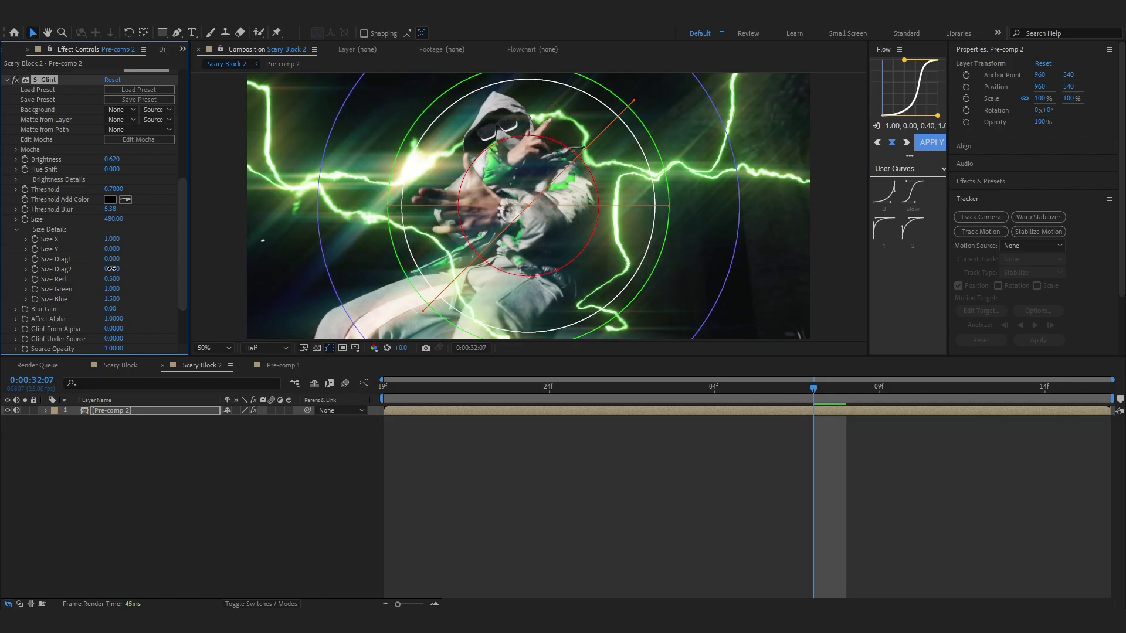
left_click_drag(111, 268, 3, 311)
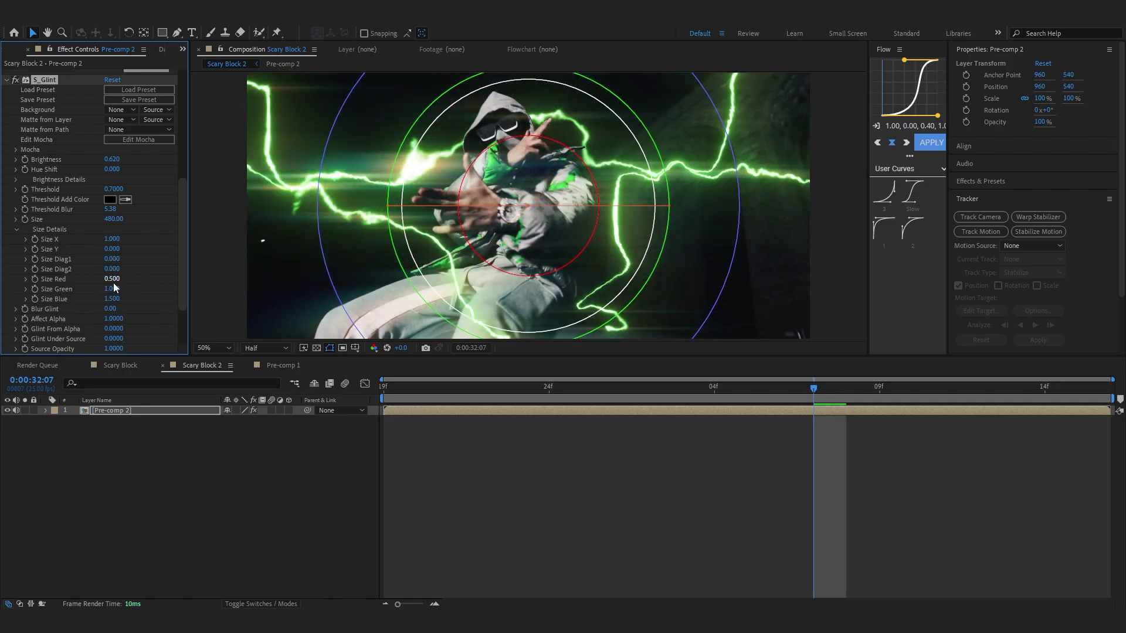
left_click_drag(111, 299, 32, 297)
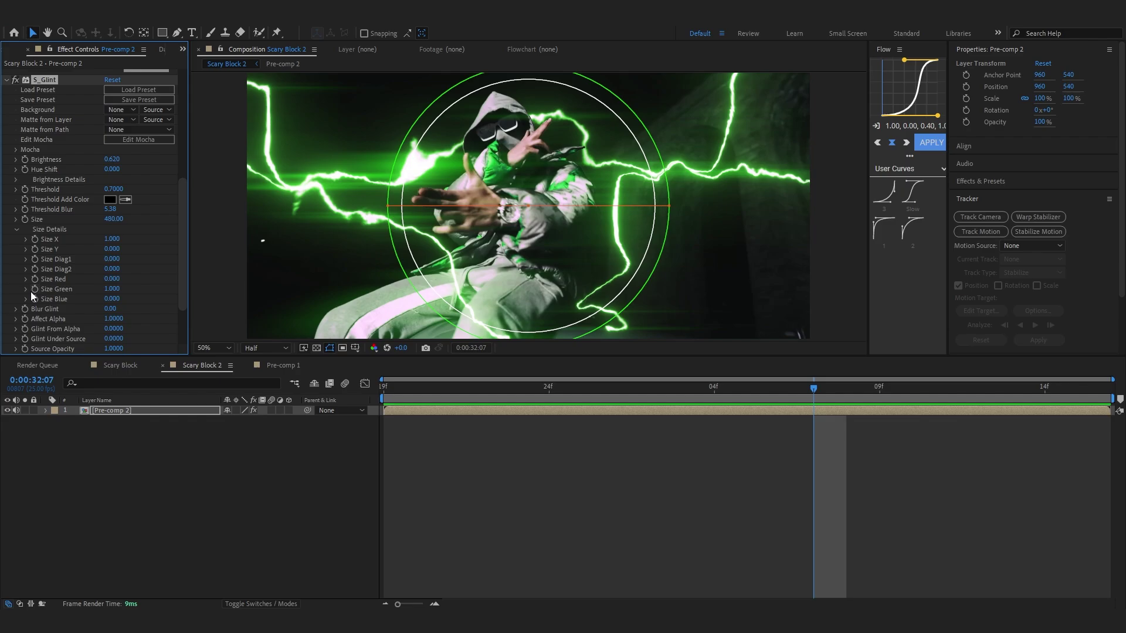
Step: Lower S_Glint's brightness to 0.36 and preview the composition
left_click_drag(111, 159, 100, 159)
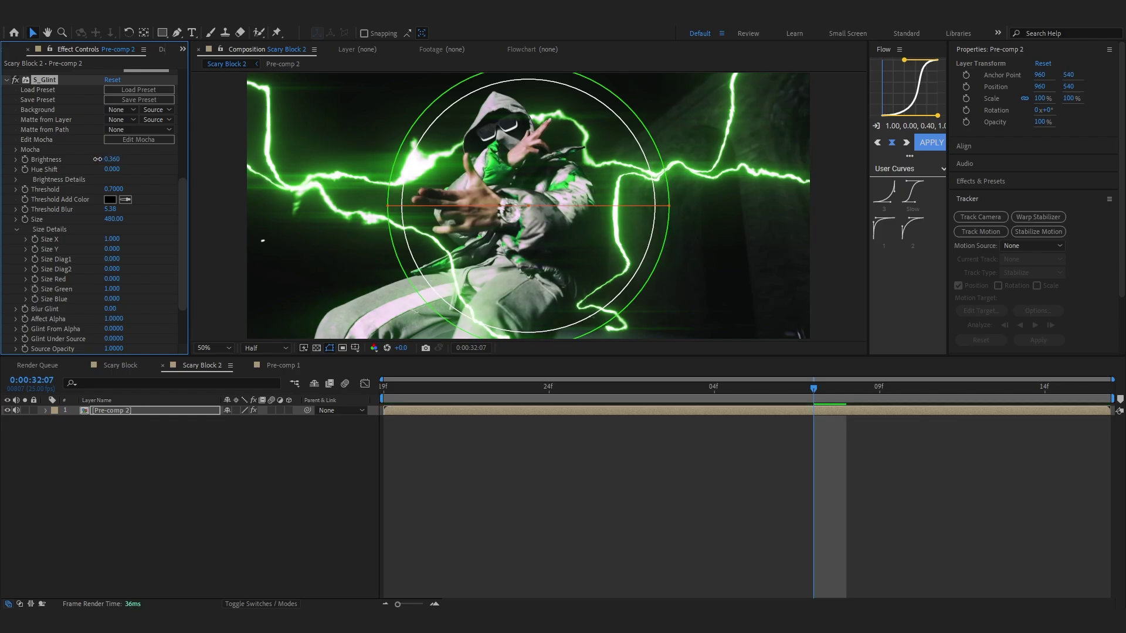
key("space")
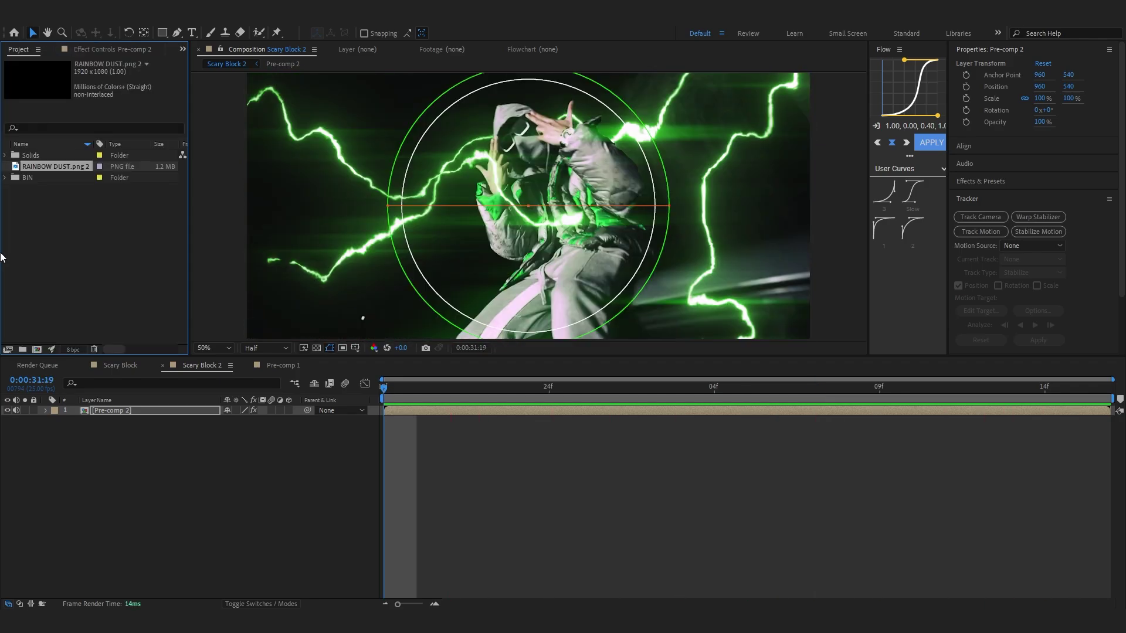
Step: Open the RAINBOW DUST.png 2 footage and examine its bokeh and light streaks
double_click(33, 168)
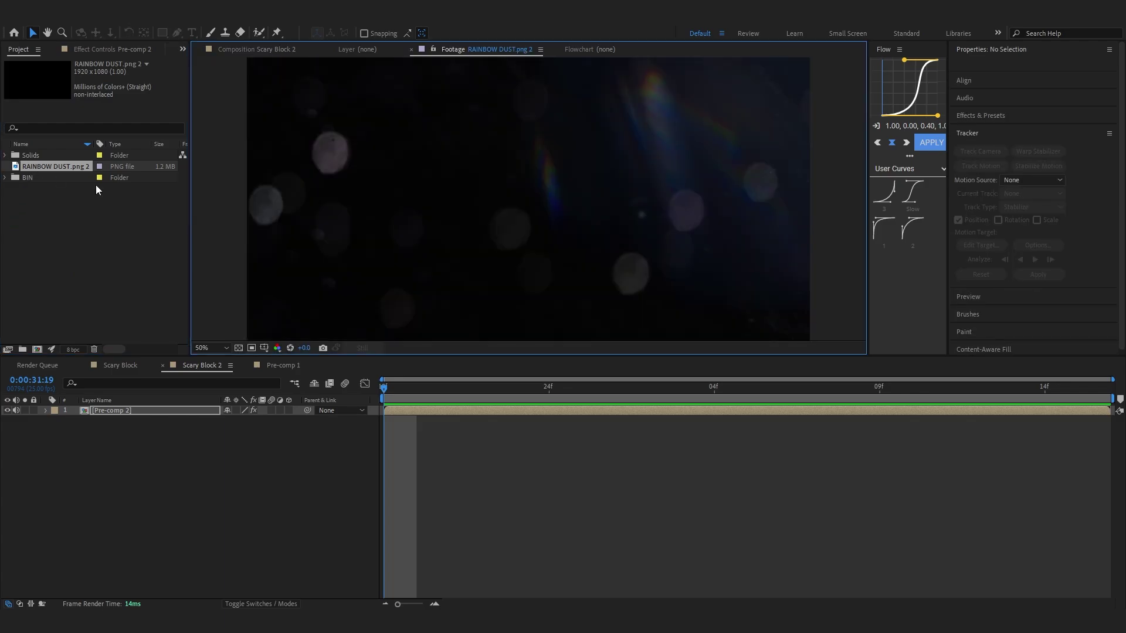
scroll(328, 253, "down", 2)
scroll(339, 234, "up", 3)
scroll(358, 223, "down", 2)
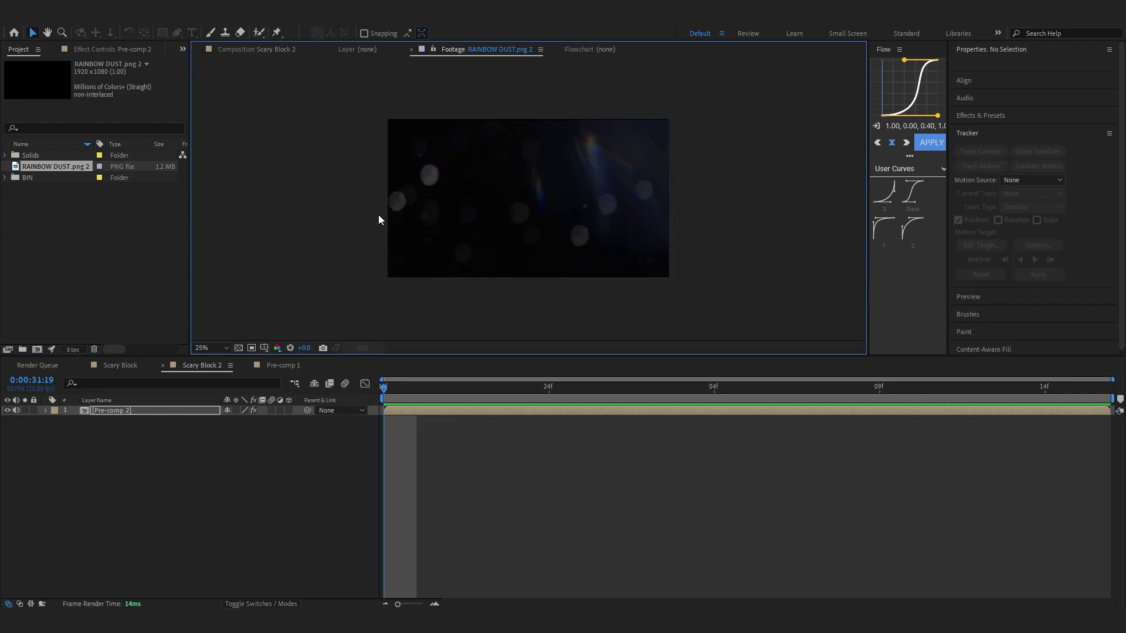
scroll(378, 215, "up", 1)
left_click_drag(397, 184, 293, 213)
scroll(418, 196, "up", 1)
scroll(305, 209, "down", 2)
scroll(346, 198, "up", 1)
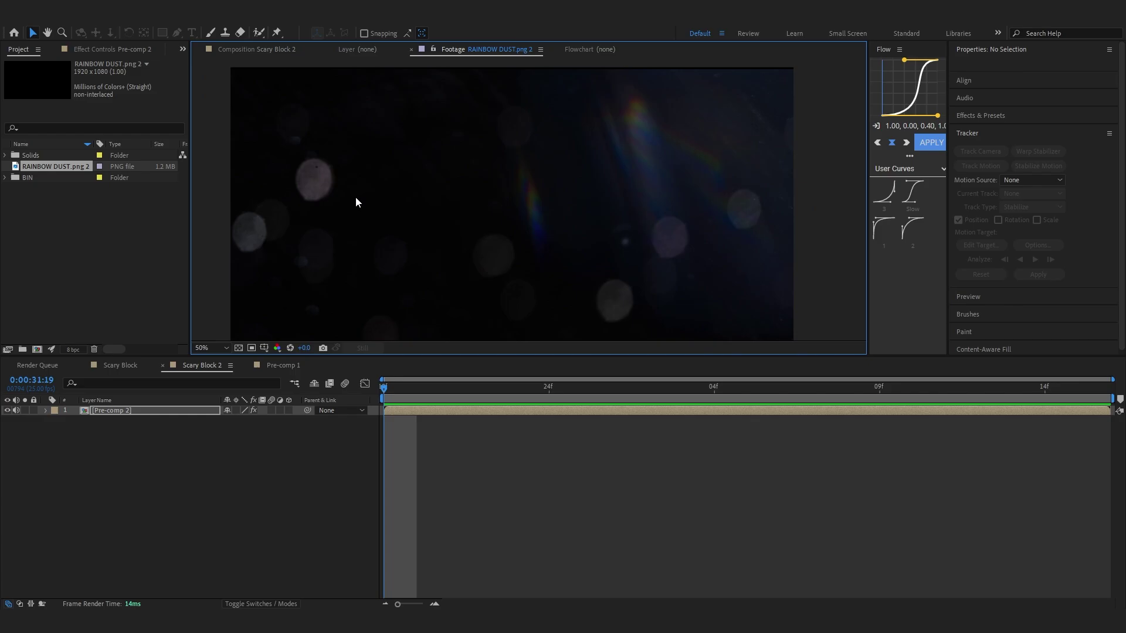
left_click_drag(375, 183, 387, 164)
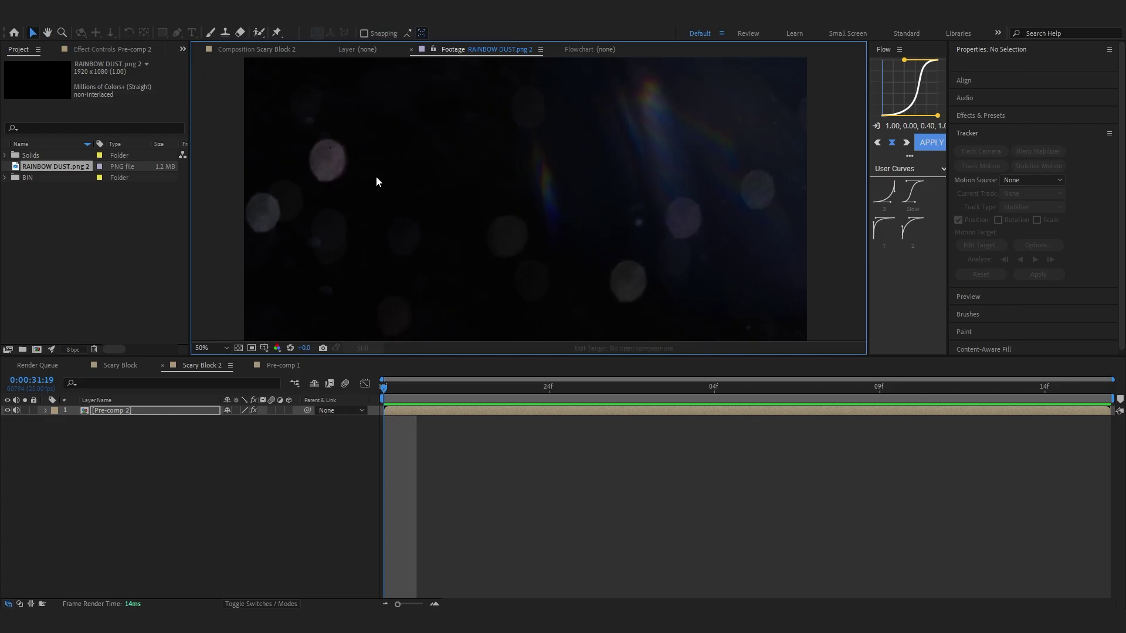
Step: Add RAINBOW DUST.png 2 above Pre-comp 2 in Scary Block 2 and set its blending mode to Screen
left_click_drag(41, 168, 100, 407)
left_click_drag(424, 410, 621, 406)
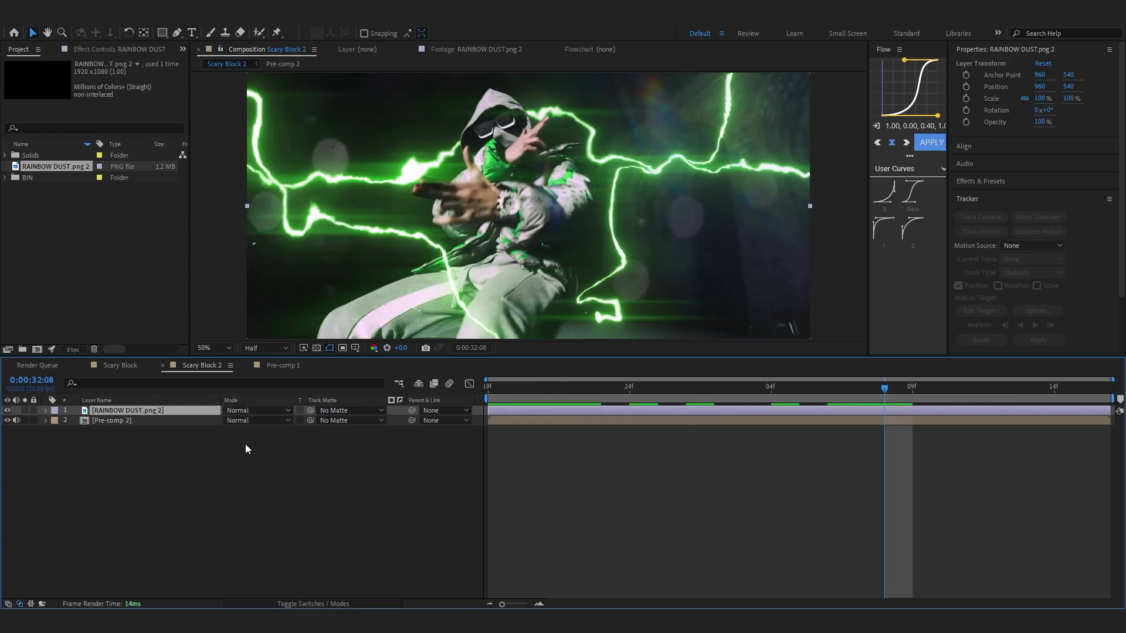
left_click(250, 413)
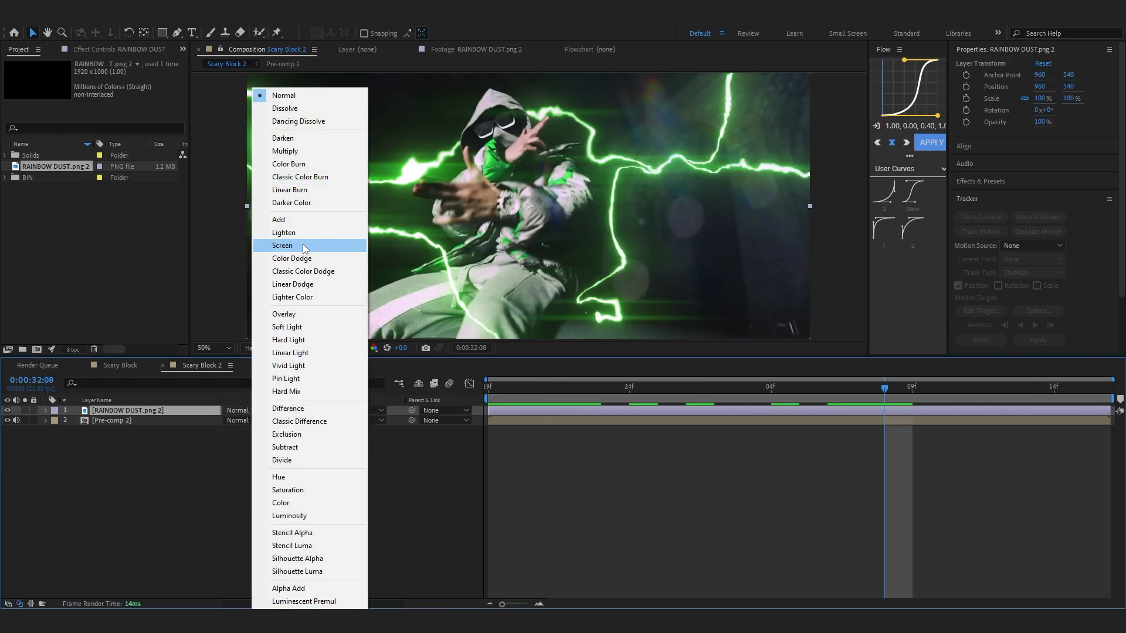
left_click(284, 245)
key("F4")
Step: Apply Tritone to the RAINBOW DUST layer and set its midtones to bright green
key("ctrl+space")
type("tri")
key("Return")
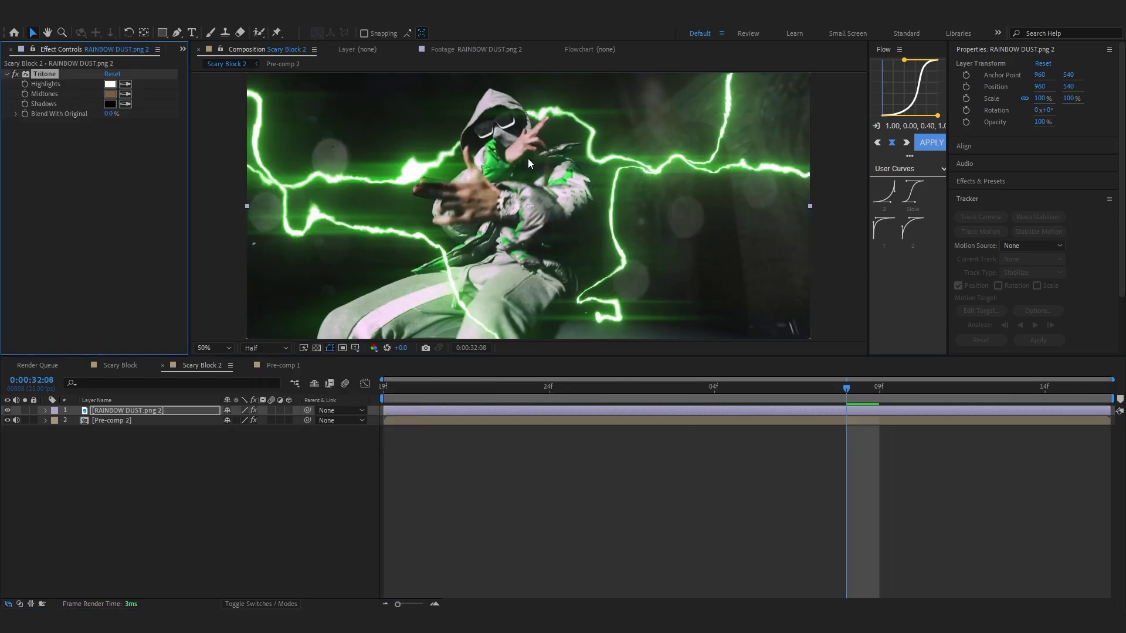
left_click(110, 94)
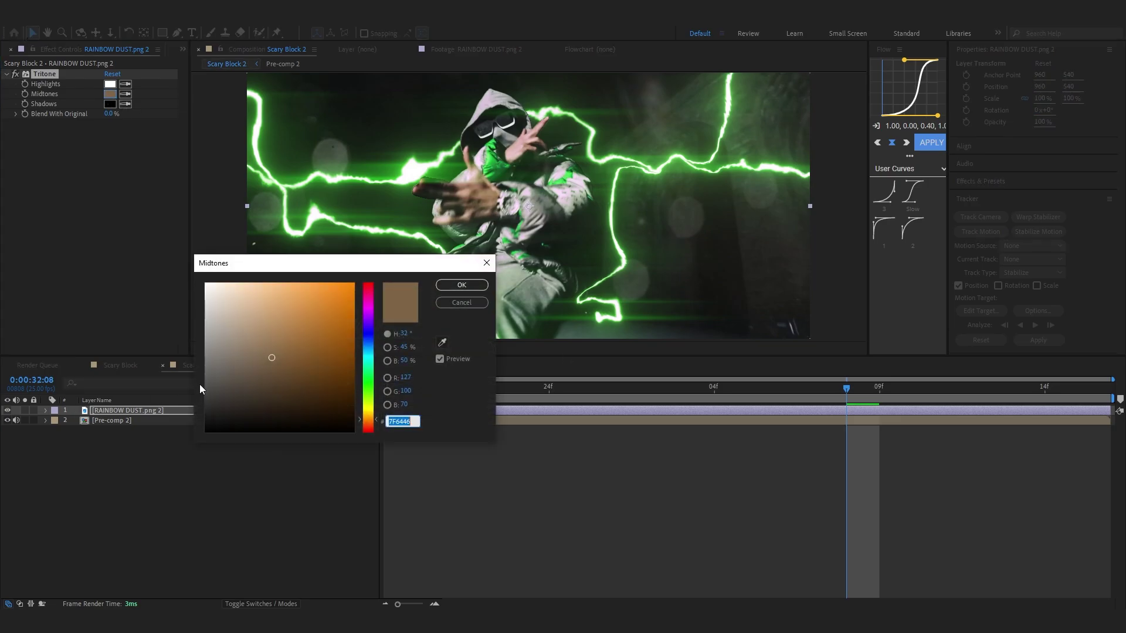
left_click_drag(308, 353, 372, 241)
left_click(369, 385)
left_click(461, 284)
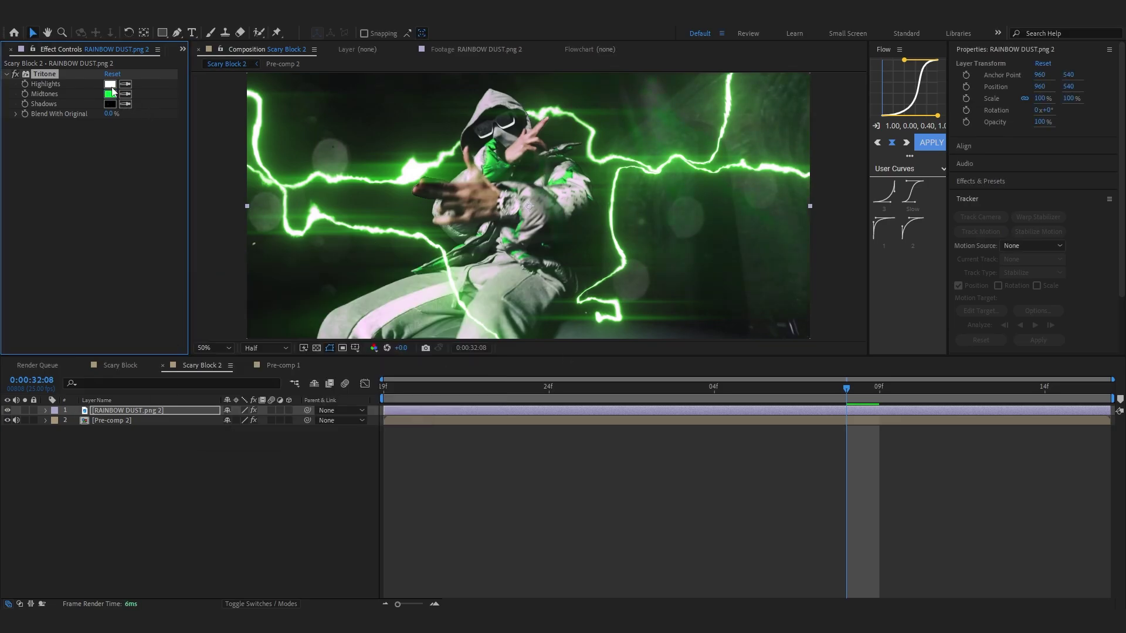
Step: Set the RAINBOW DUST layer's Tritone highlights to light green
left_click(110, 84)
left_click(241, 301)
left_click_drag(241, 301, 259, 283)
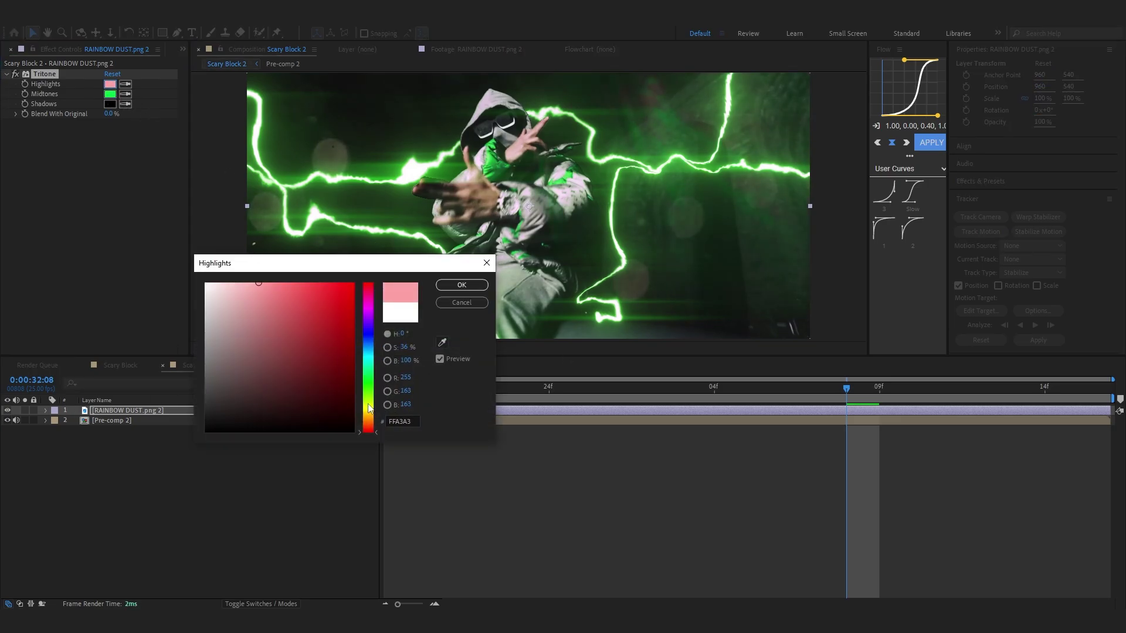
left_click_drag(368, 408, 369, 388)
left_click_drag(276, 281, 307, 281)
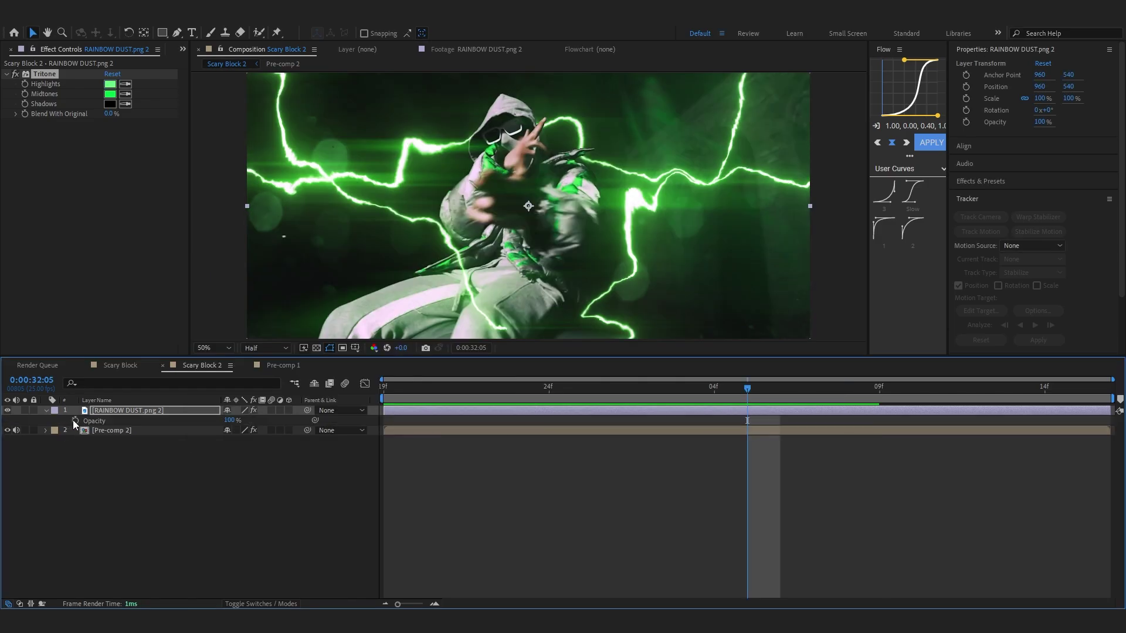
Step: Keyframe the RAINBOW DUST opacity at 0% on 0:00:31:21, 100% on 0:00:32:05, and fade it back down by 0:00:32:15
left_click(74, 421)
left_click_drag(712, 391, 458, 522)
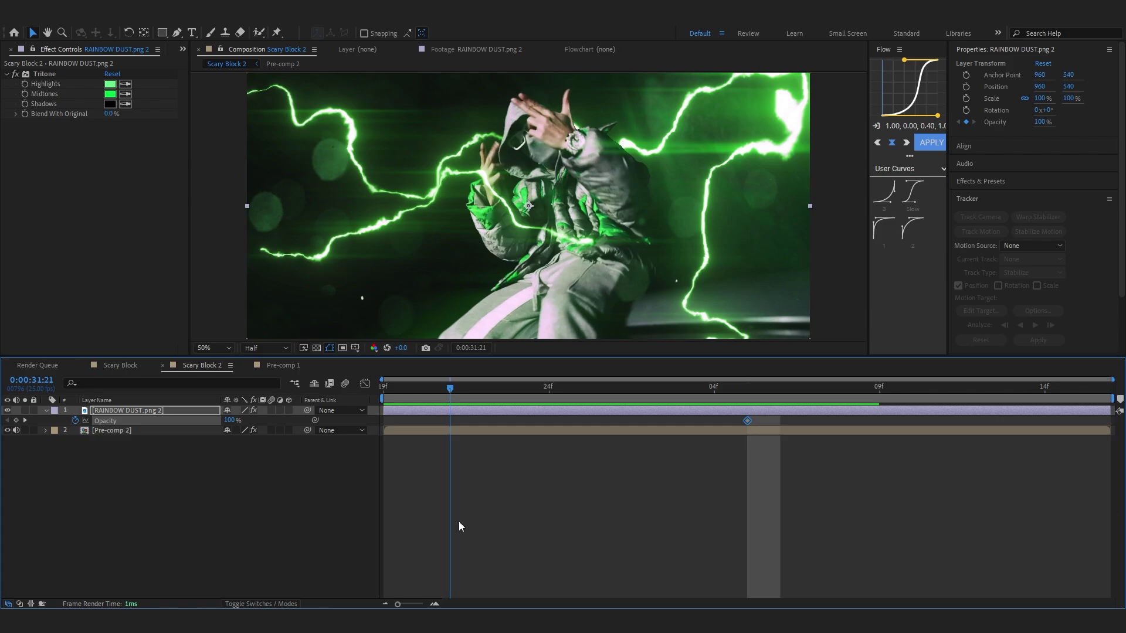
left_click_drag(229, 420, 15, 510)
key("space")
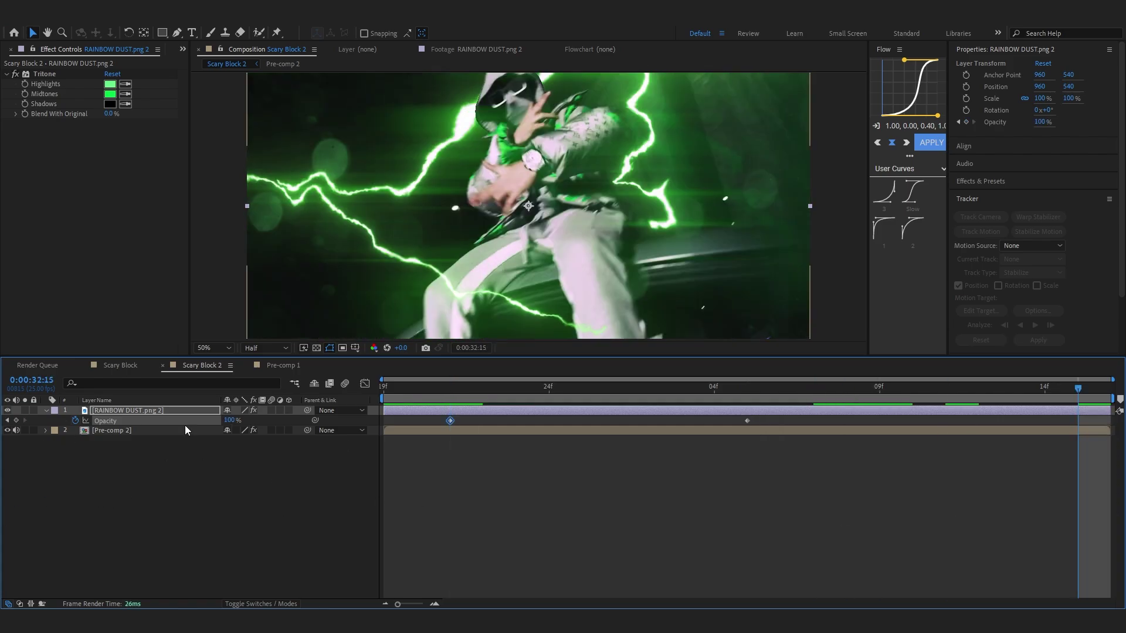
left_click_drag(218, 423, 162, 436)
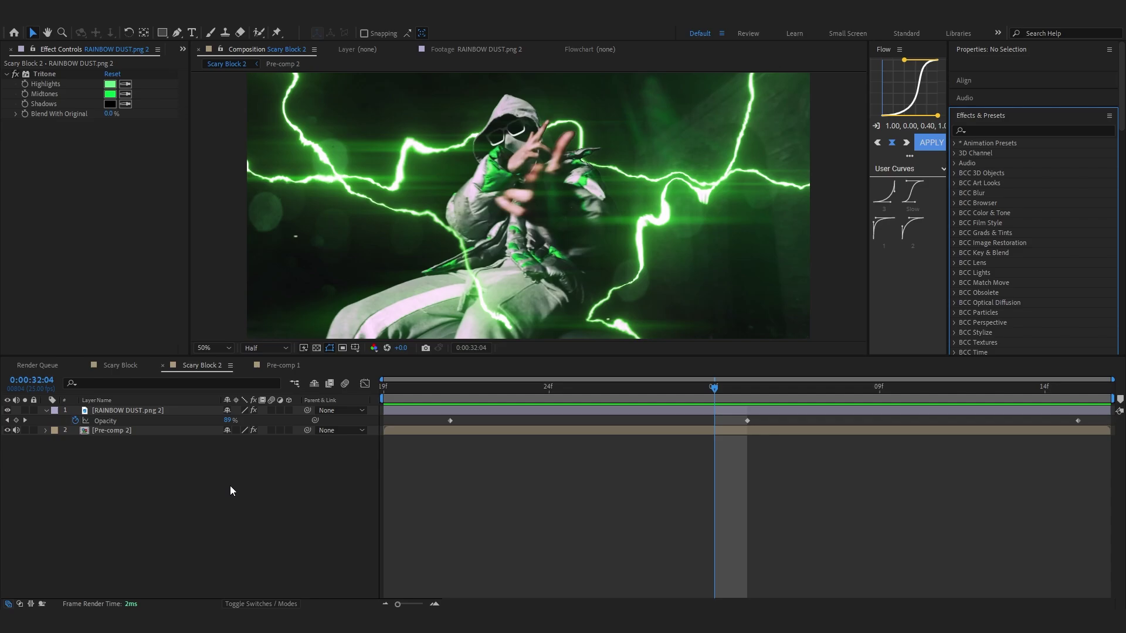
Step: Create a new adjustment layer above the RAINBOW DUST layer
right_click(231, 491)
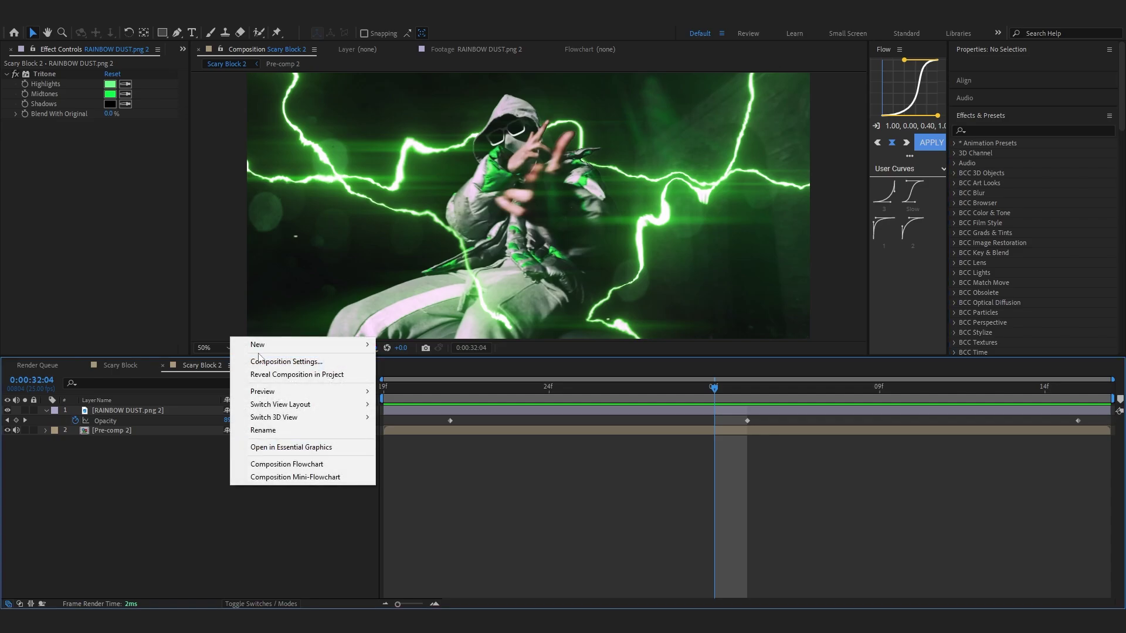
mouse_move(258, 345)
left_click(420, 439)
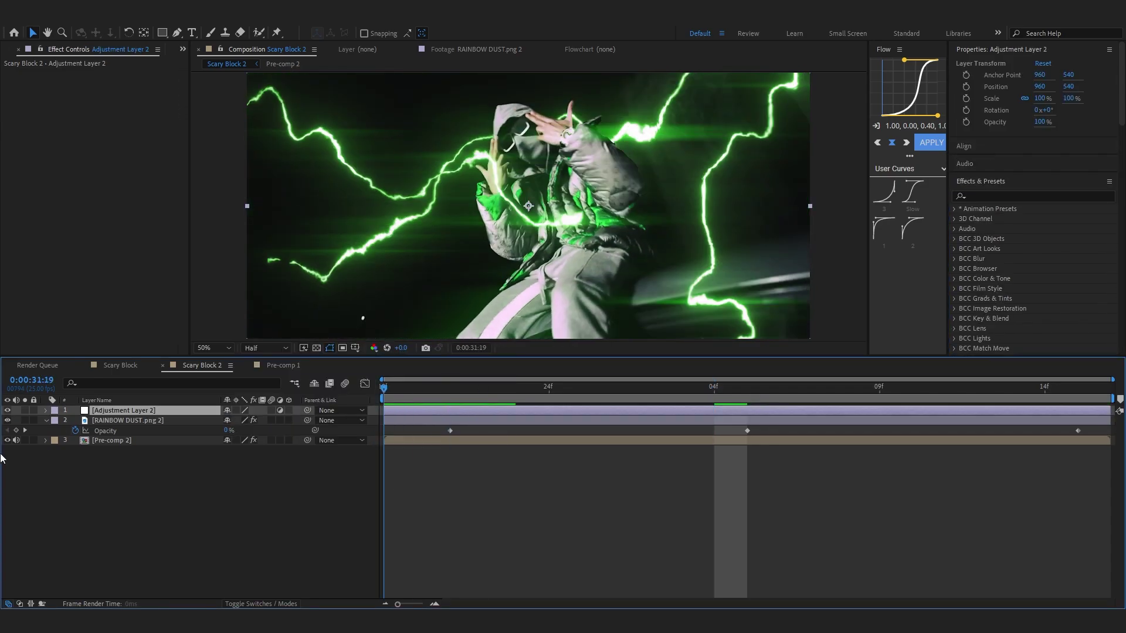
key("space")
Step: Apply the HD (1920x1080) Shake Pack preset BEST ONE! to the adjustment layer and slide the layer earlier to end at about 0:00:32:10
left_click(956, 209)
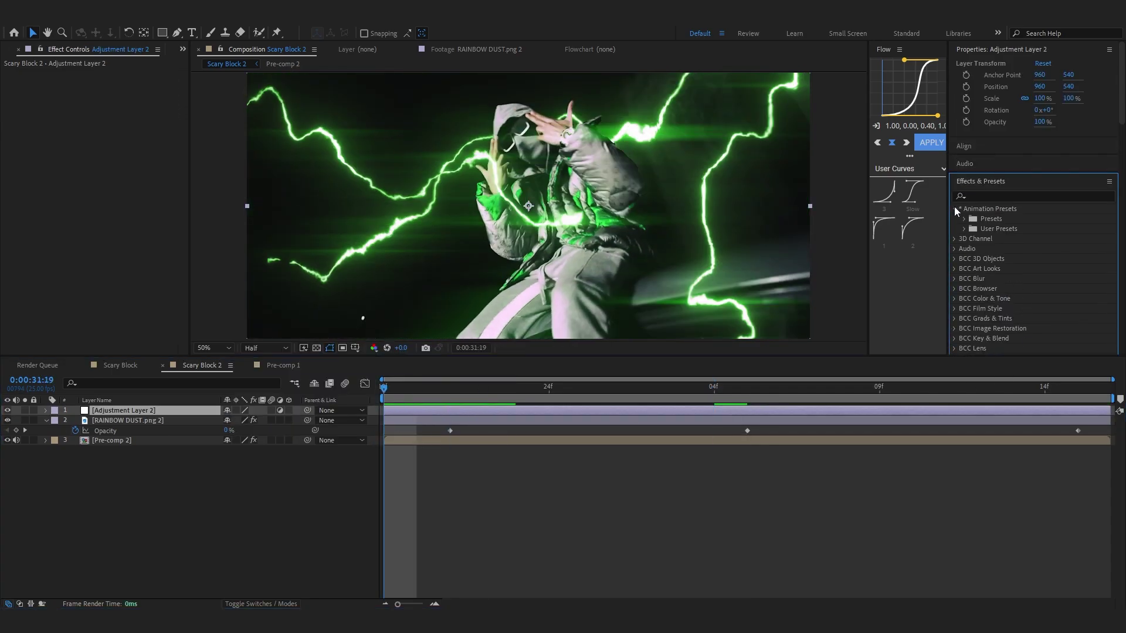
left_click(975, 187)
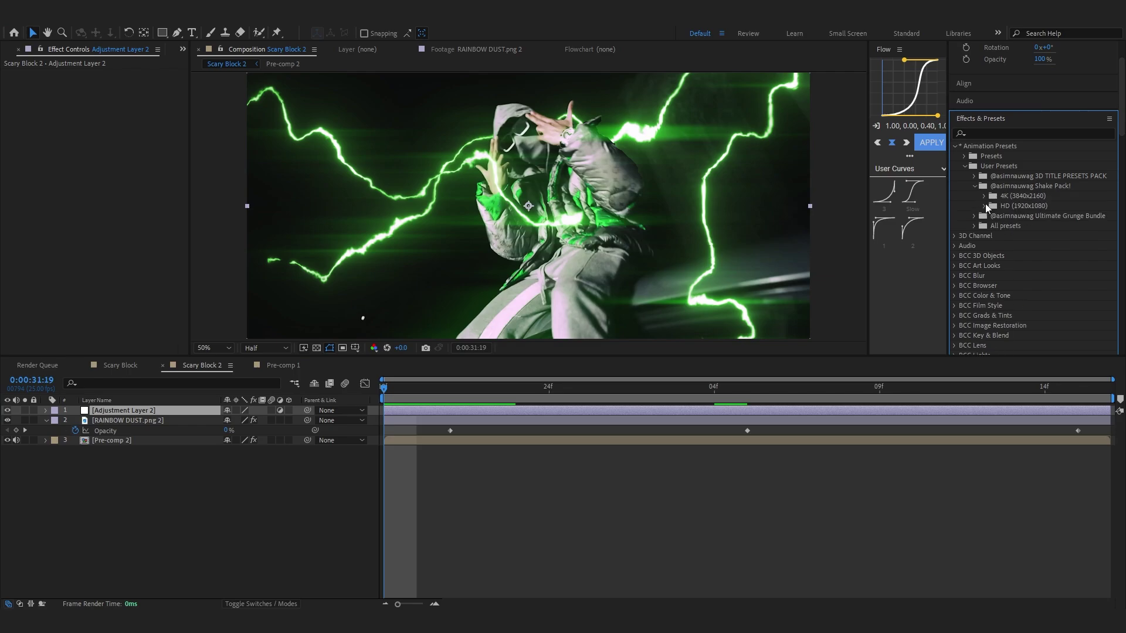
left_click(985, 206)
left_click_drag(1007, 216, 733, 302)
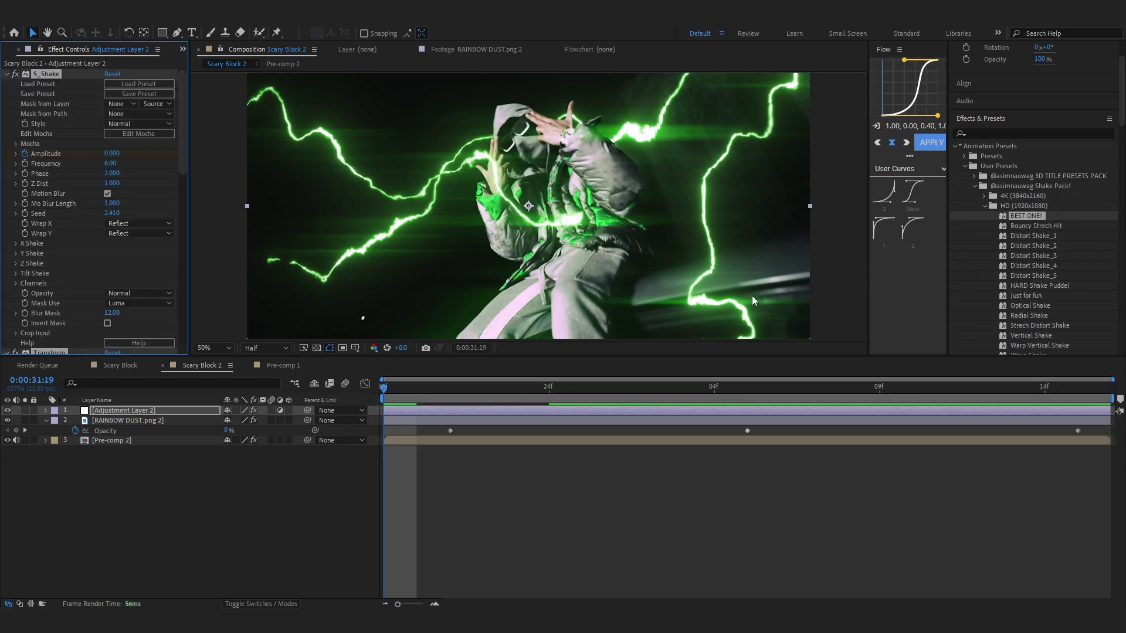
left_click_drag(626, 410, 408, 413)
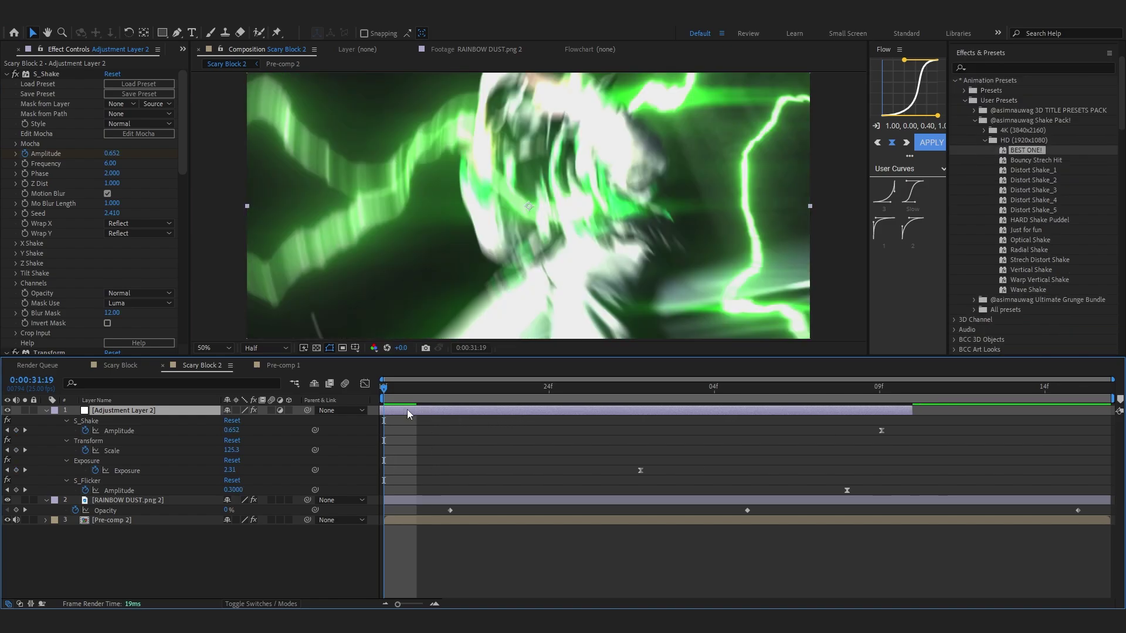